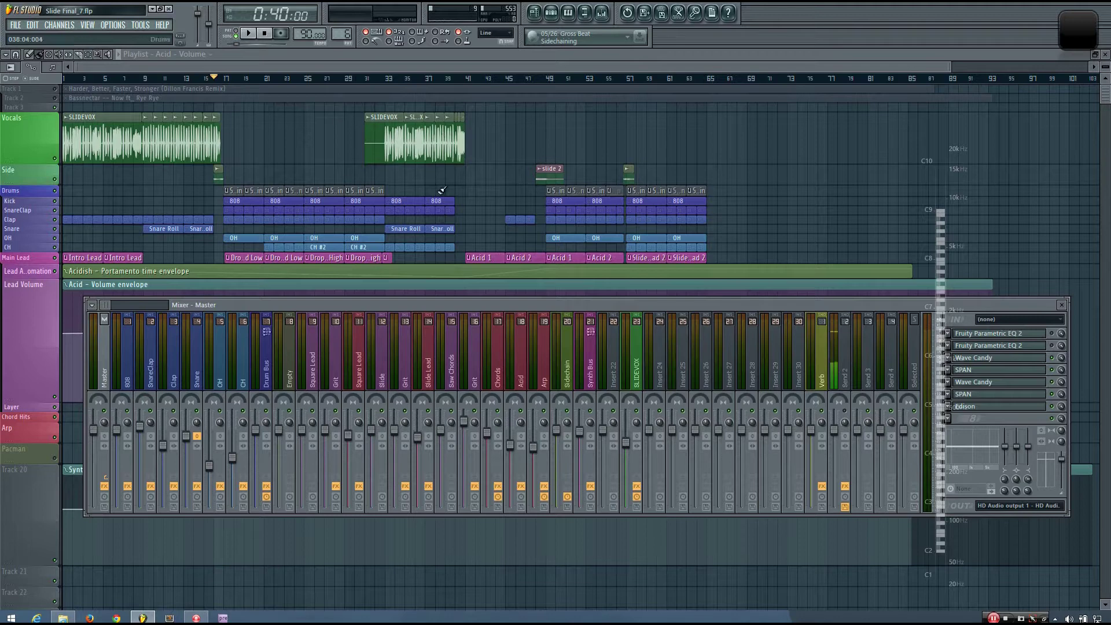
Step: Inspect the mixer's send tracks from Verb to Send 4, ending on the Verb send
left_click(818, 373)
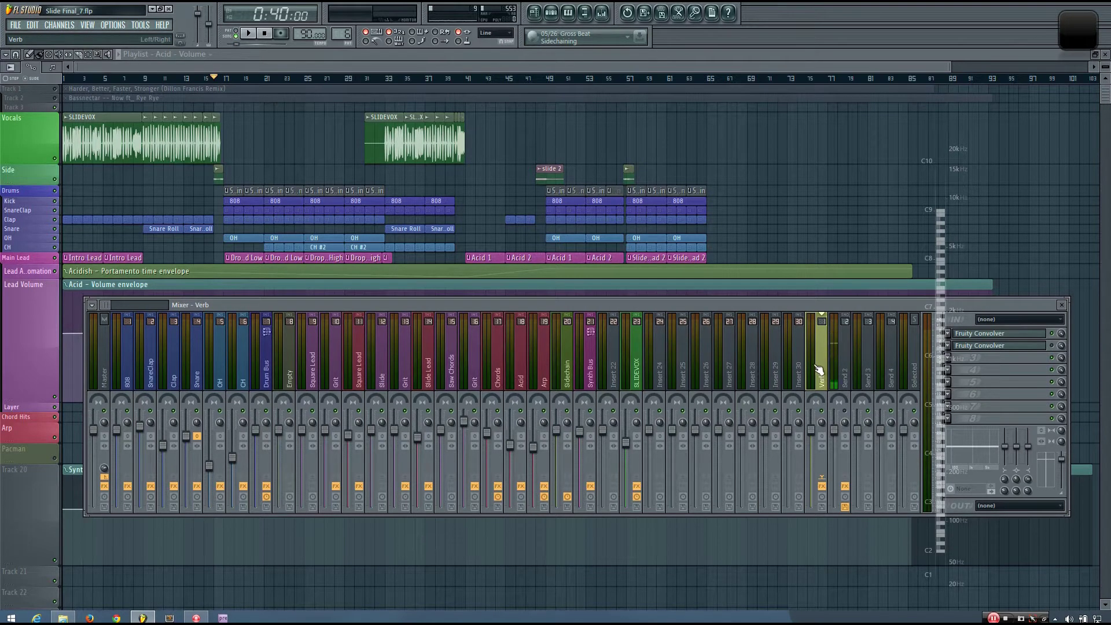
left_click(889, 373)
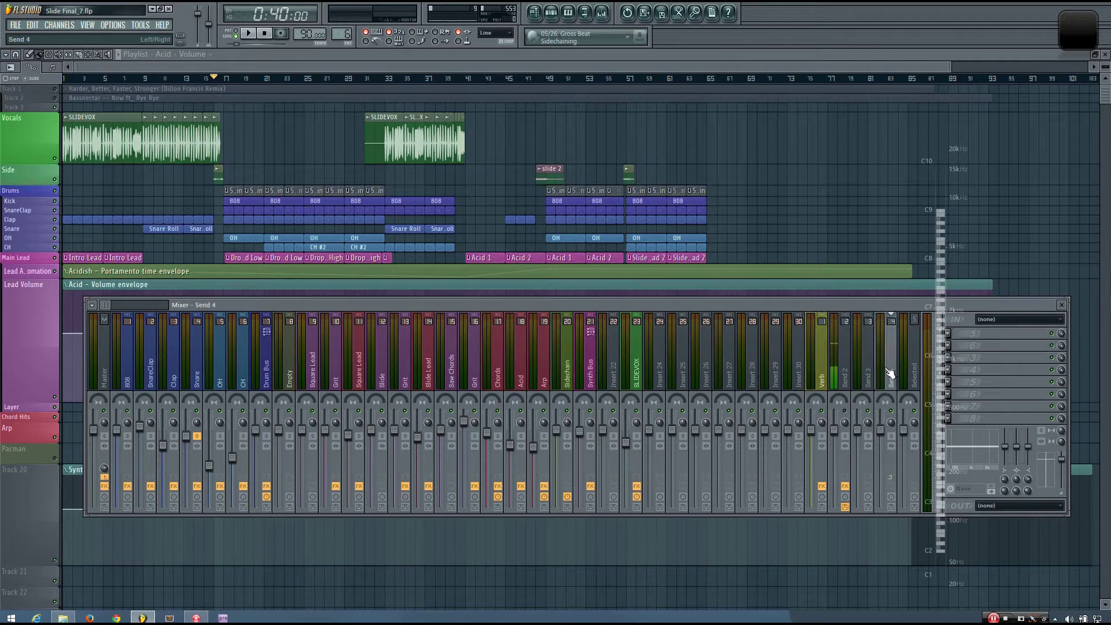
left_click(869, 374)
left_click(845, 373)
left_click(822, 373)
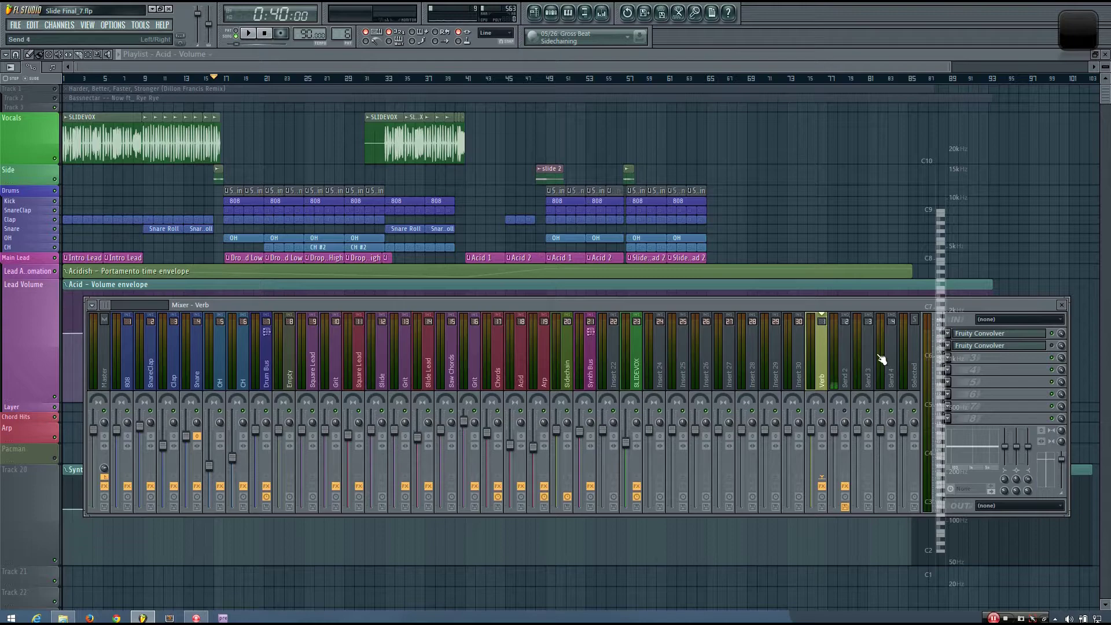
left_click(869, 375)
left_click(804, 379)
left_click(821, 384)
Step: Open the second Fruity Convolver on the Verb track, view its impulse page, and close the plugin window
left_click(981, 343)
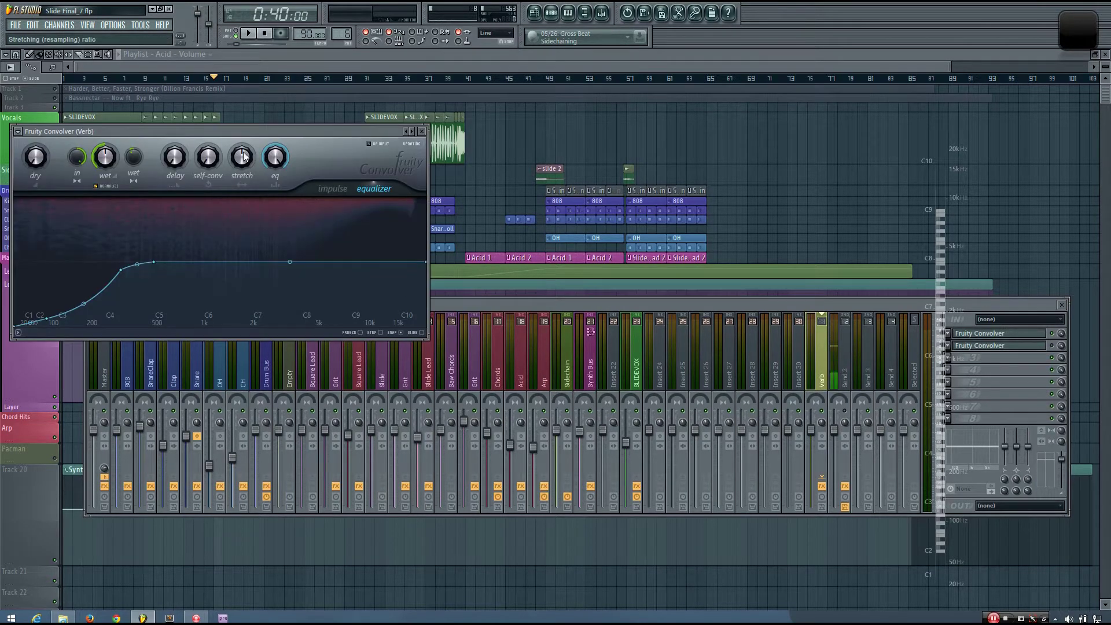
left_click(333, 189)
left_click_drag(338, 132, 409, 145)
left_click(495, 144)
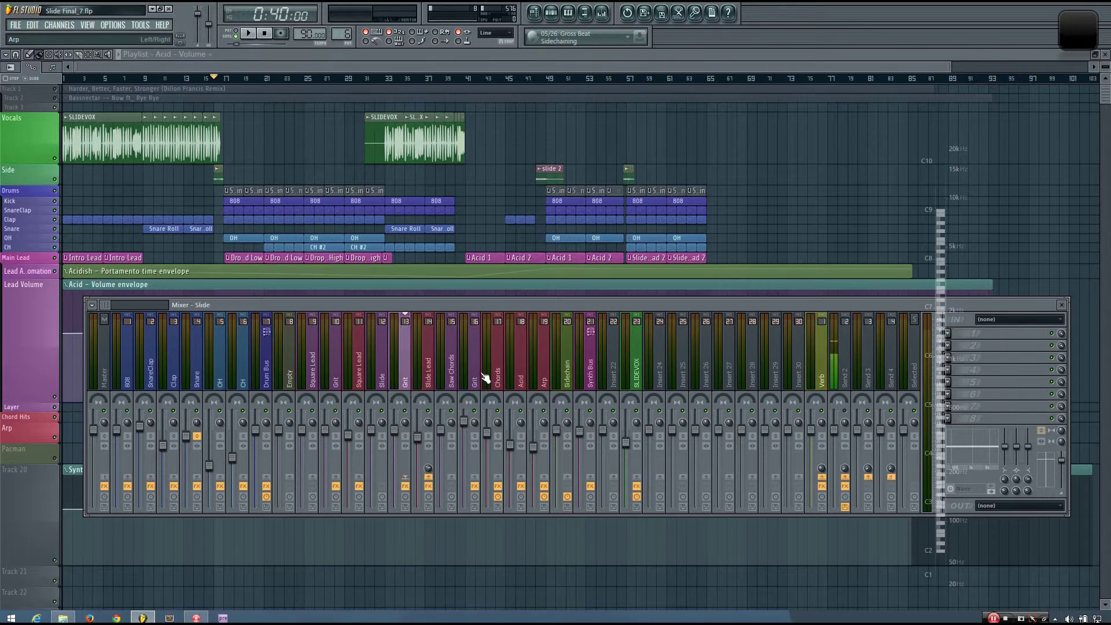
Step: Select the Verb send track in the mixer, and select the Clap channel in the channel rack
left_click(832, 382)
left_click(819, 382)
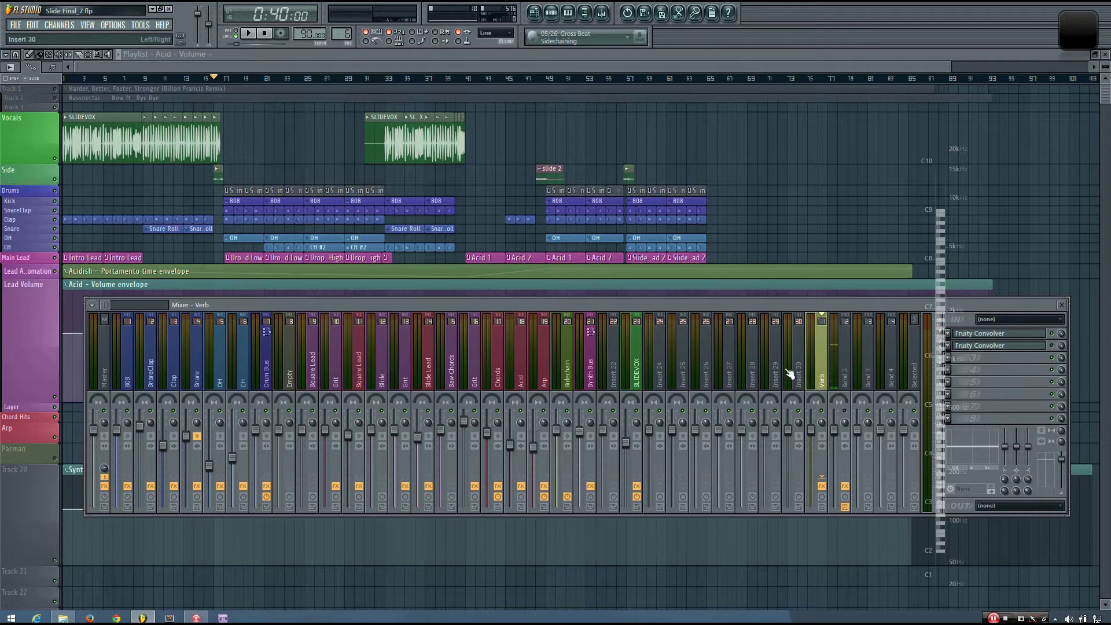
left_click(553, 13)
scroll(193, 220, "up", 1)
left_click(227, 233)
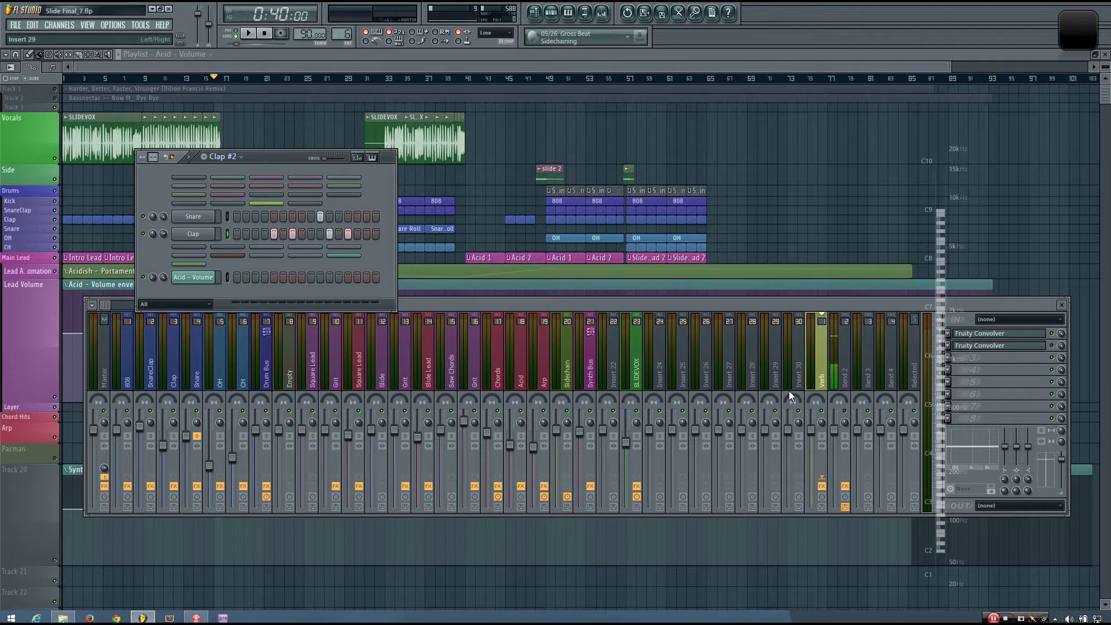
Step: Audition the Clap sound, toggle the Verb send track, and audition the Clap again for comparison
key("z")
key("z")
left_click(822, 411)
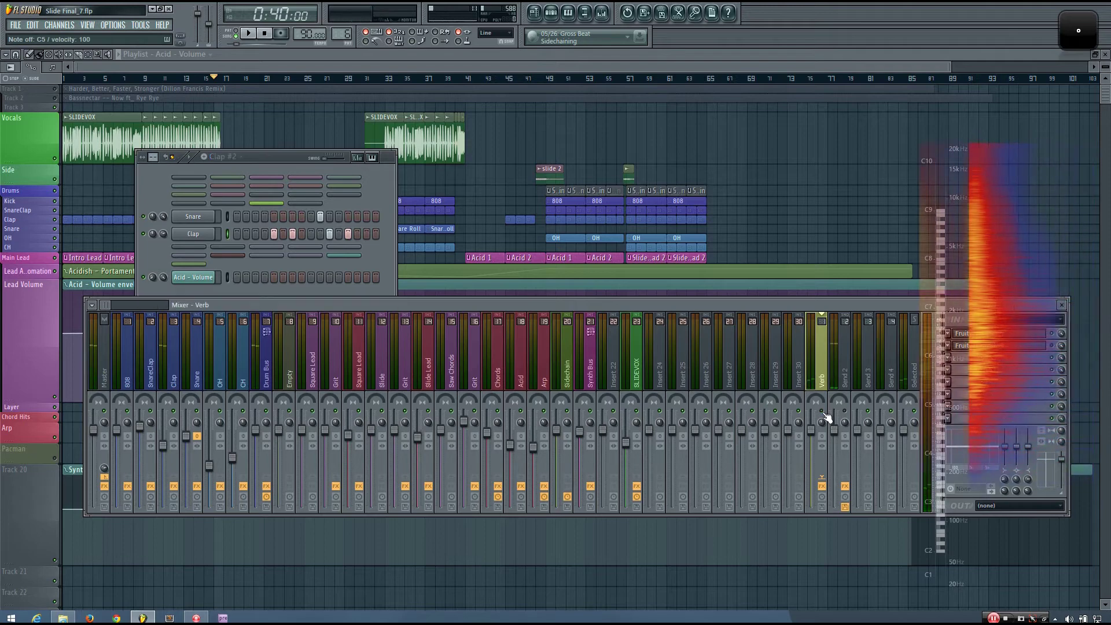
key("z")
key("z")
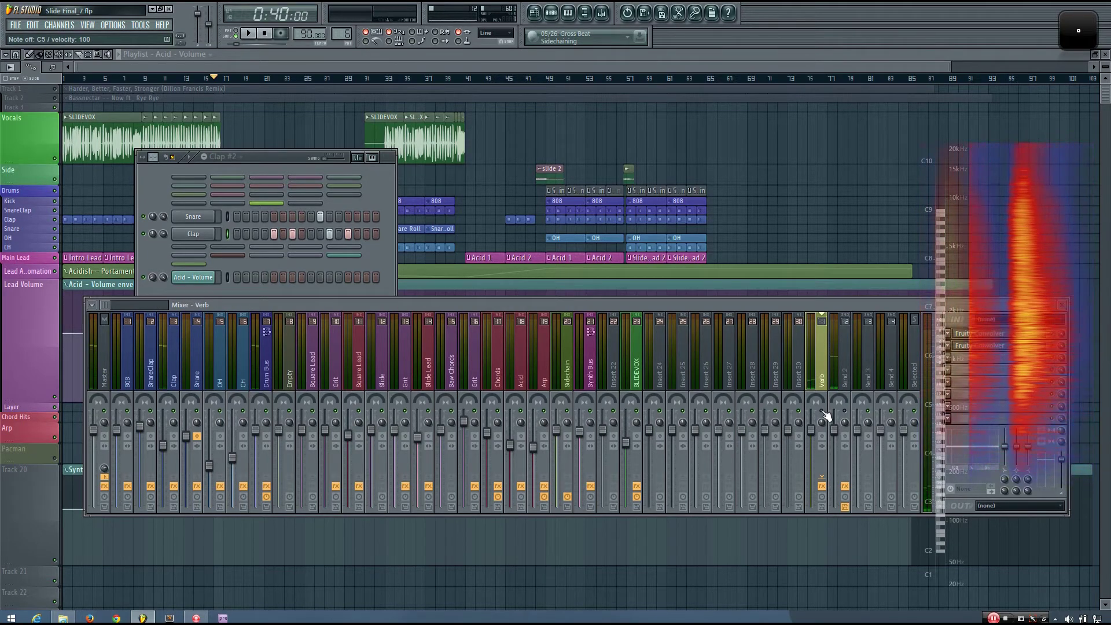
key("z")
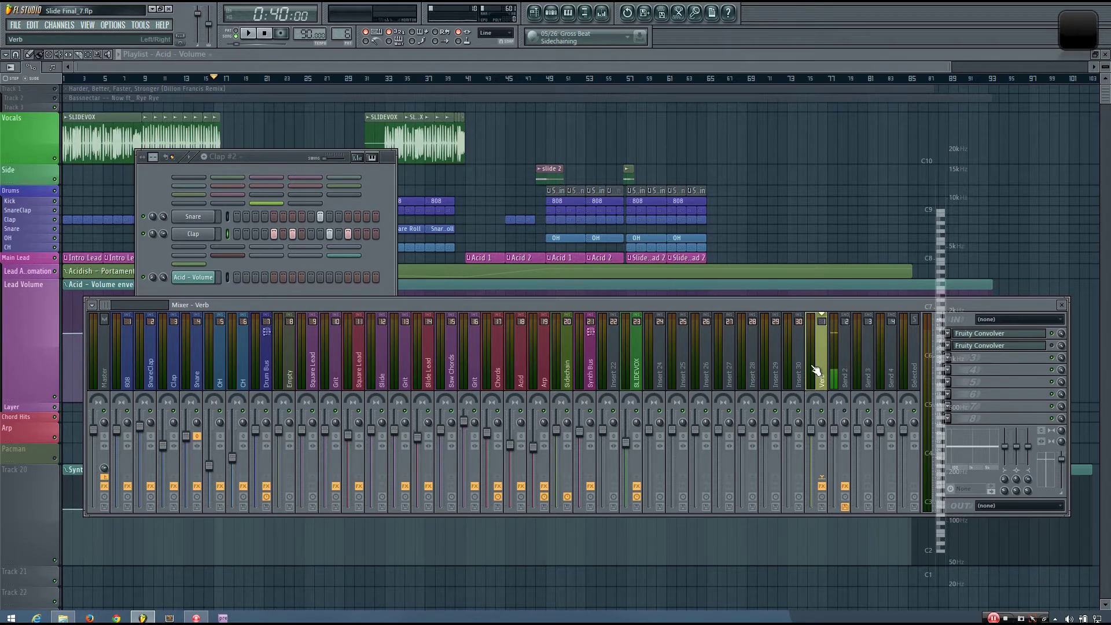
Step: Examine the Send 3 and Verb tracks, and check the Verb send level on the SLIDEVOX, Arp and Acid tracks
left_click(874, 377)
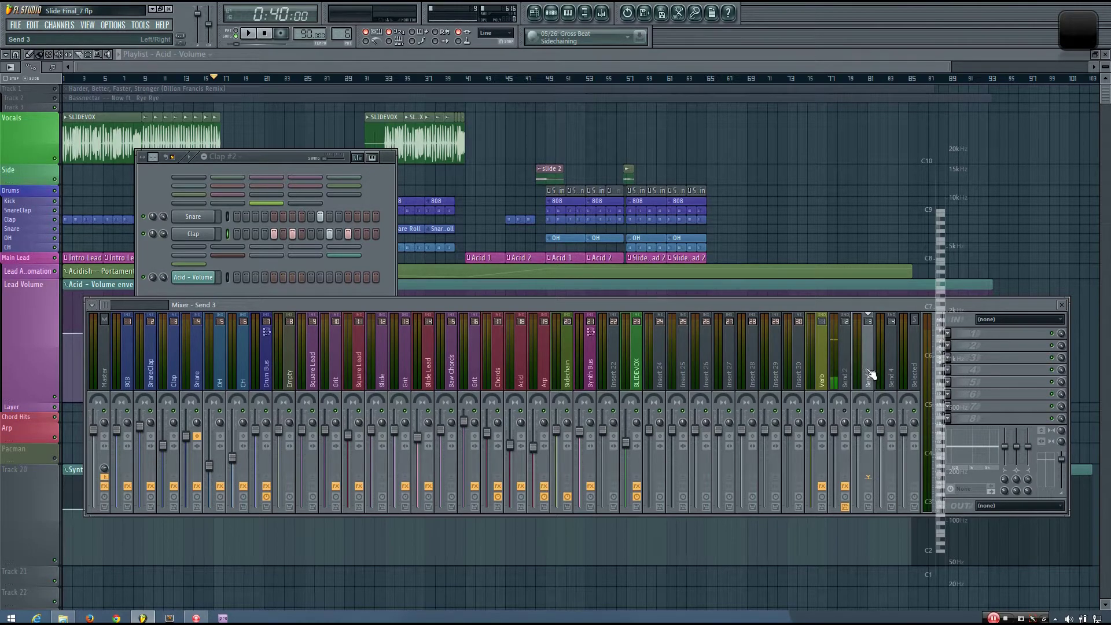
left_click(800, 379)
key("Right")
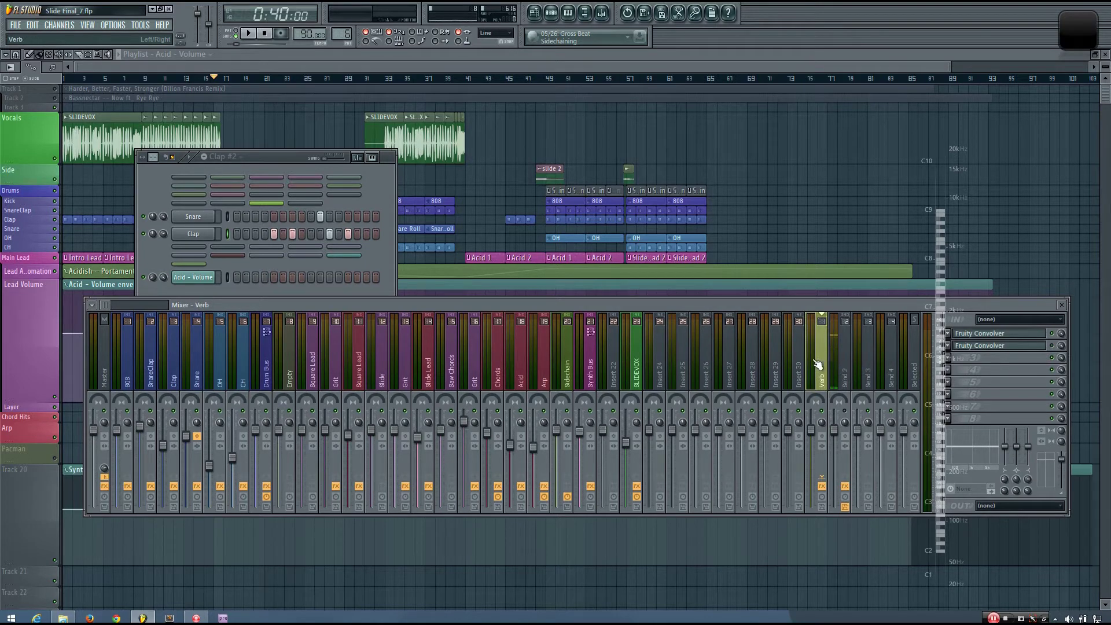
left_click(644, 362)
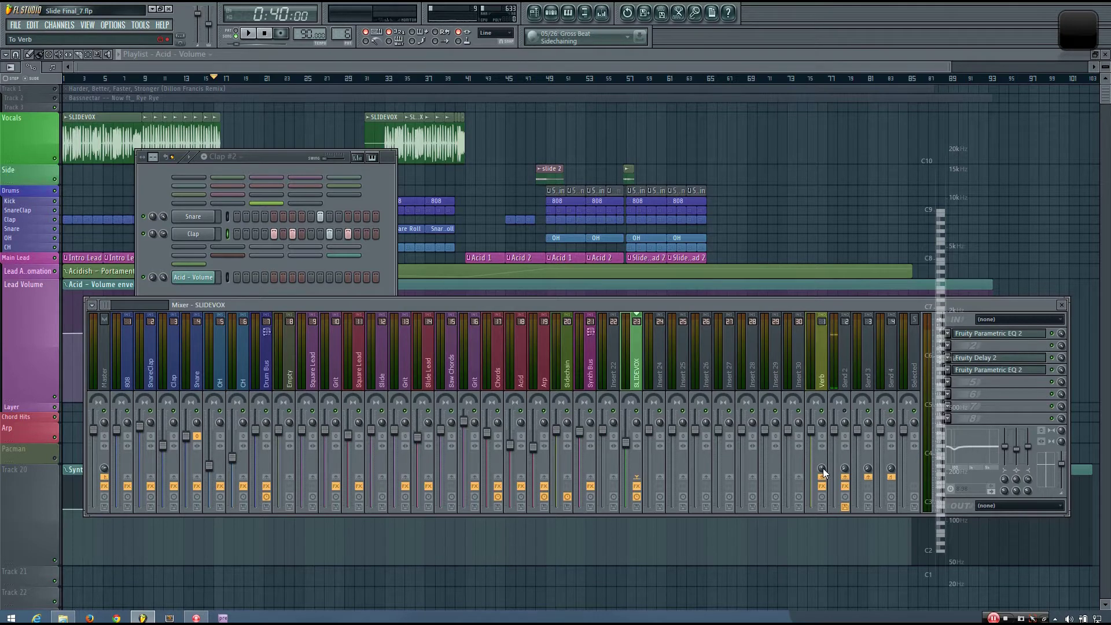
left_click(567, 373)
left_click(544, 373)
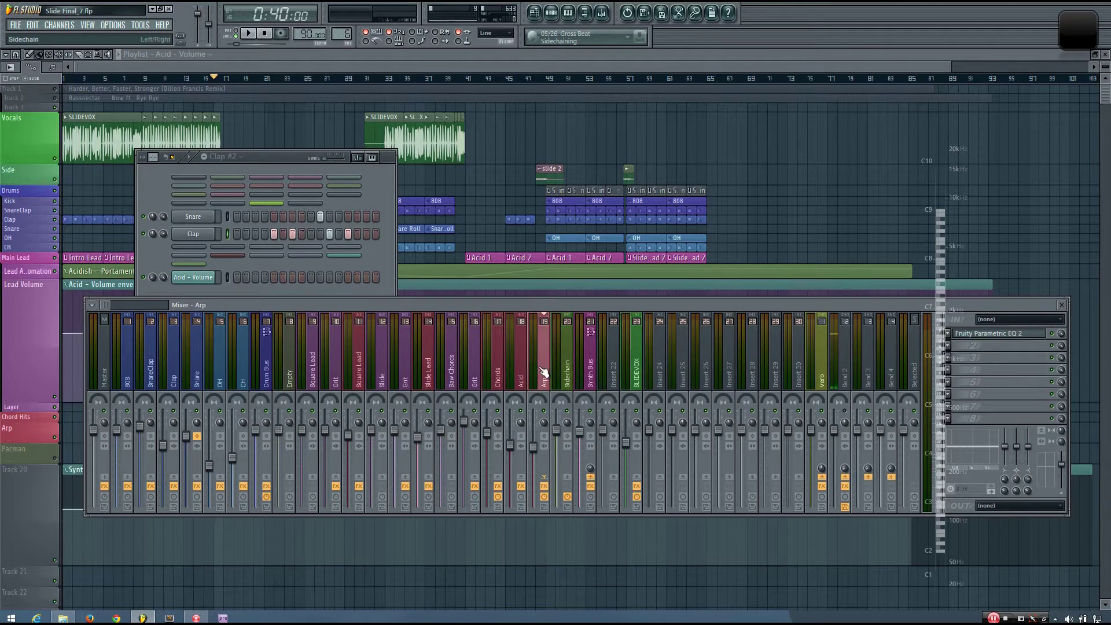
key("Left")
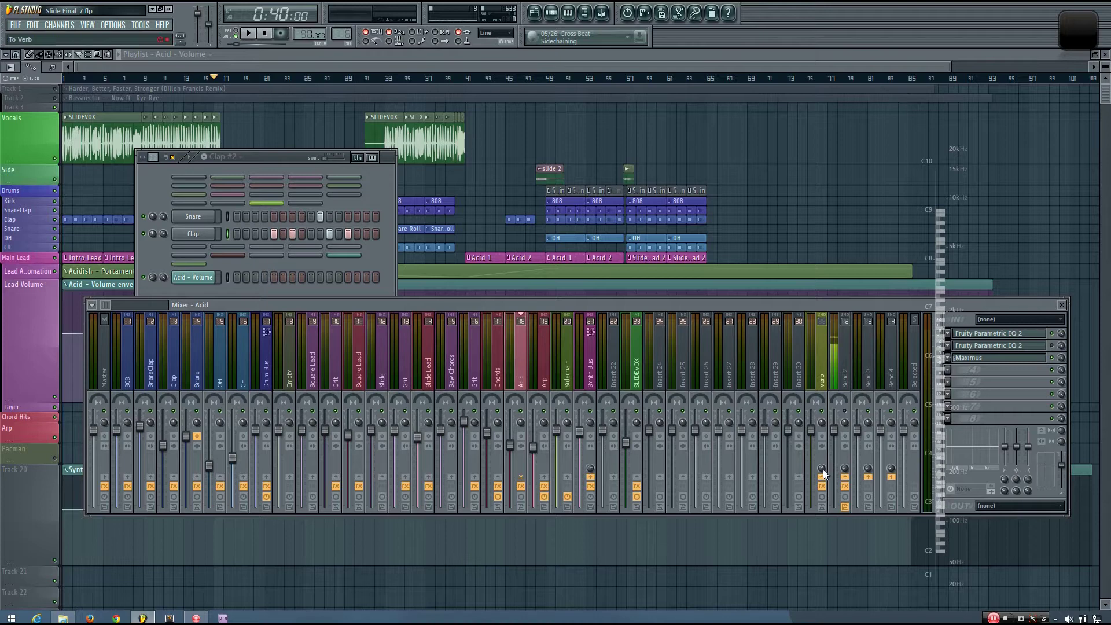
Step: Inspect the 808, OH and CH drum tracks in the mixer and their effect slots
left_click(128, 375)
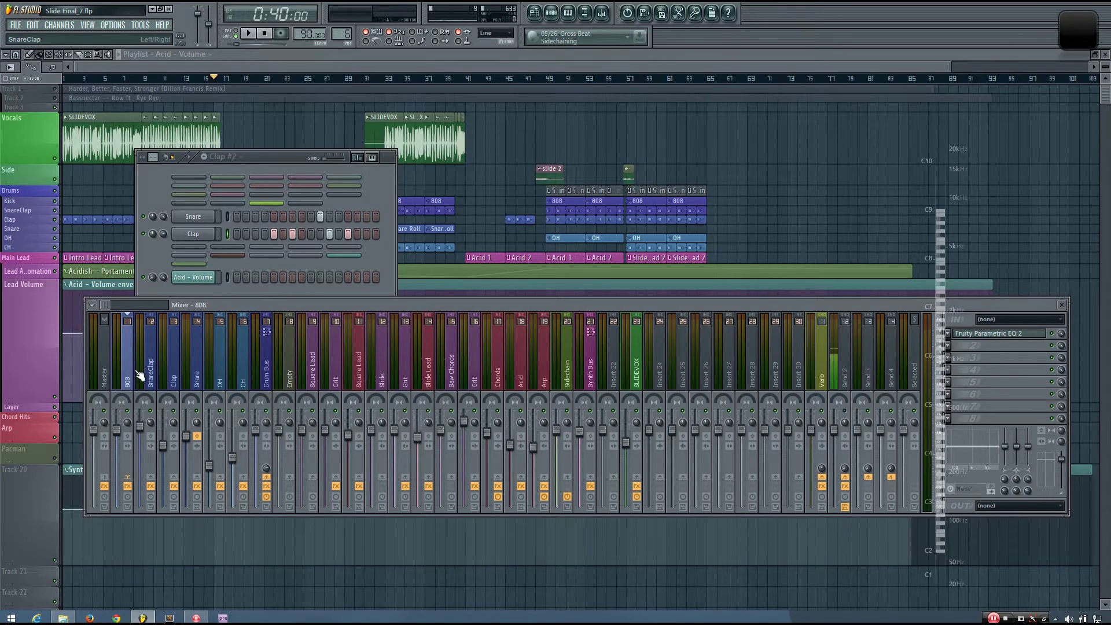
left_click(219, 370)
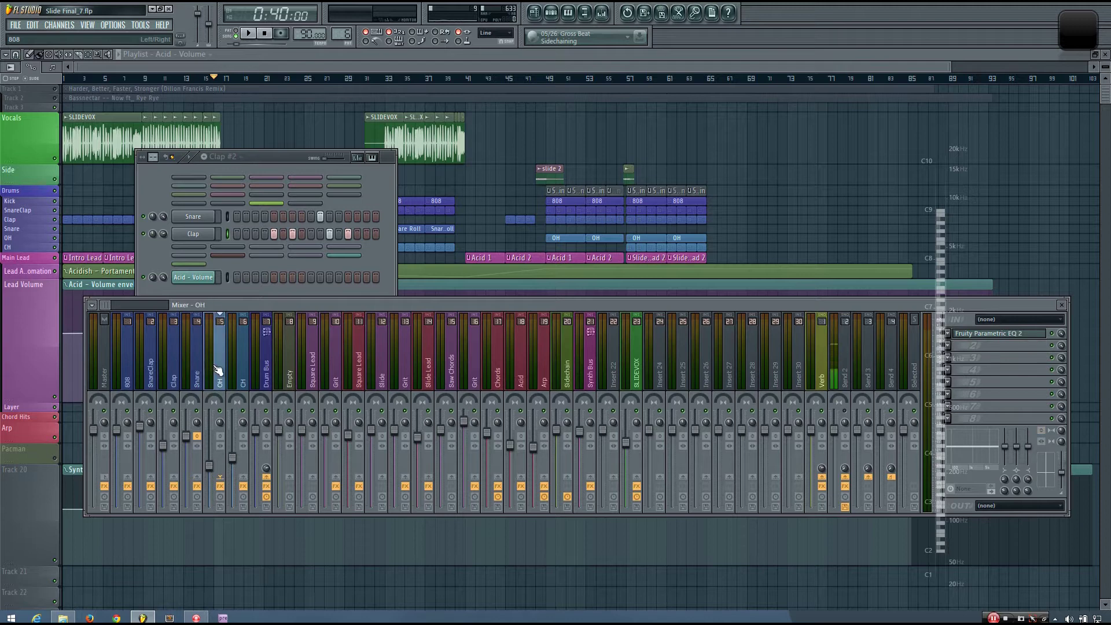
left_click(243, 370)
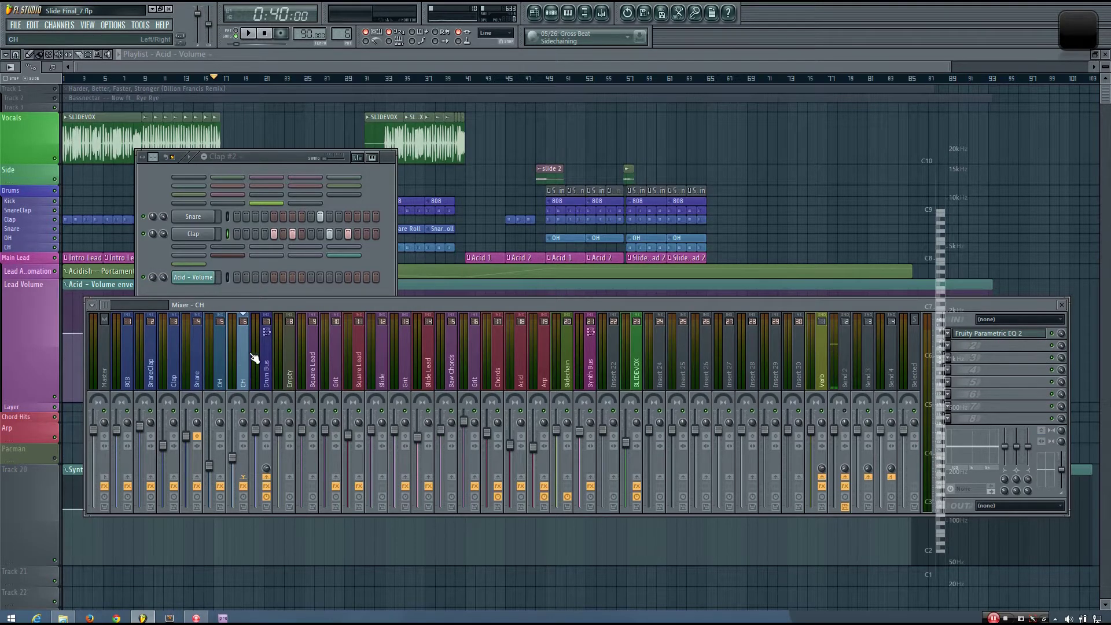
left_click(141, 376)
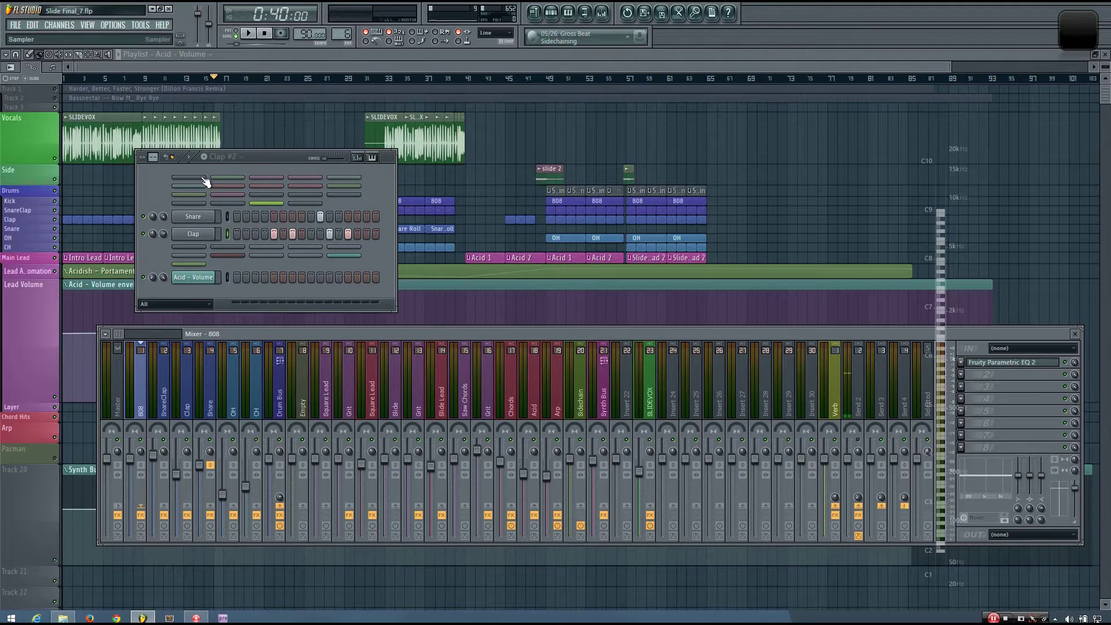
Step: Switch the channel rack to Pattern 1, play it briefly, and move the mixer lower so that both stay visible
key("1")
left_click_drag(292, 153, 300, 93)
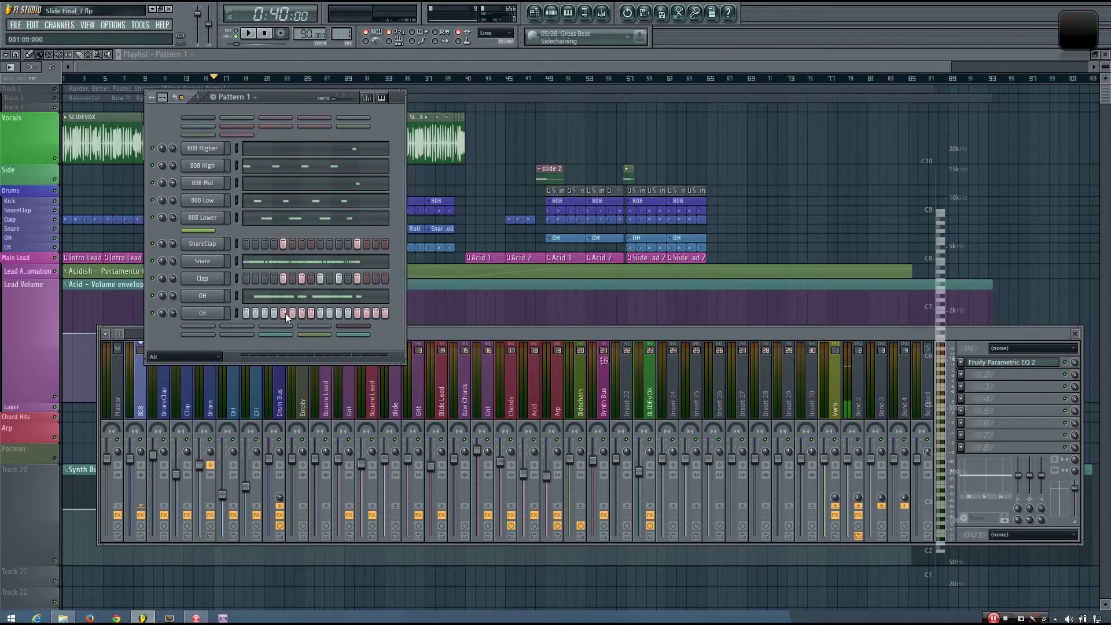
left_click(246, 313)
left_click_drag(300, 100, 287, 102)
left_click(248, 33)
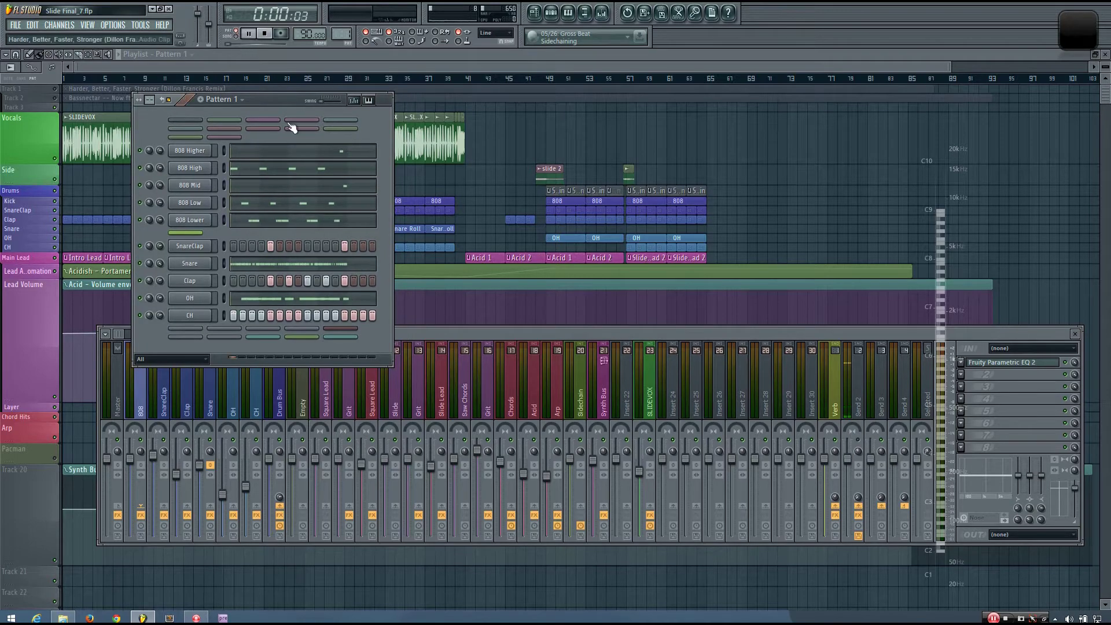
left_click_drag(415, 334, 387, 363)
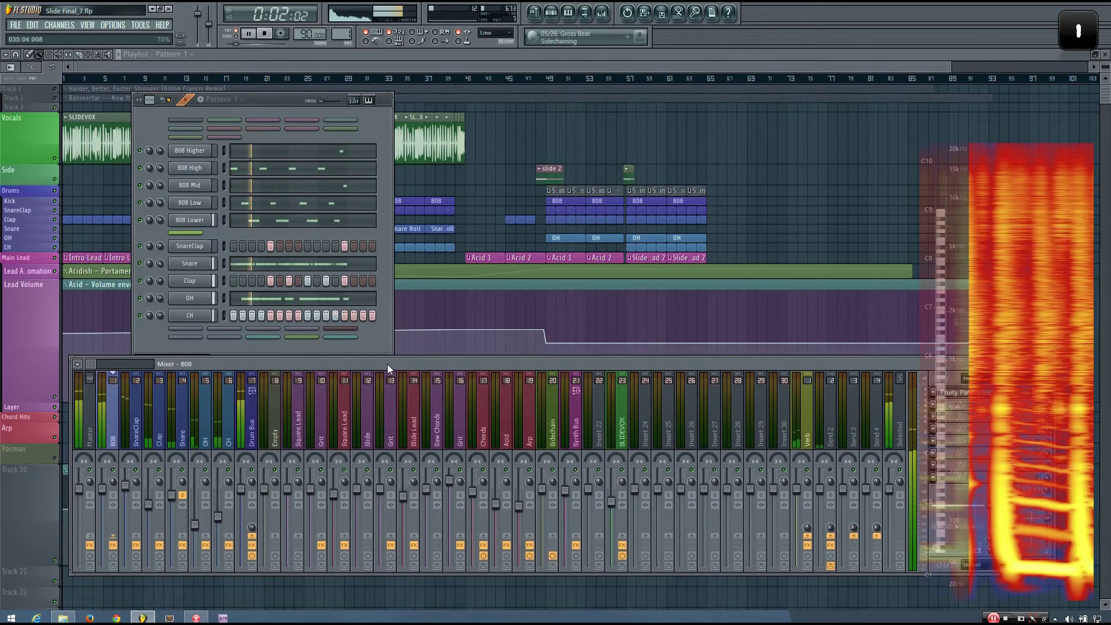
key("space")
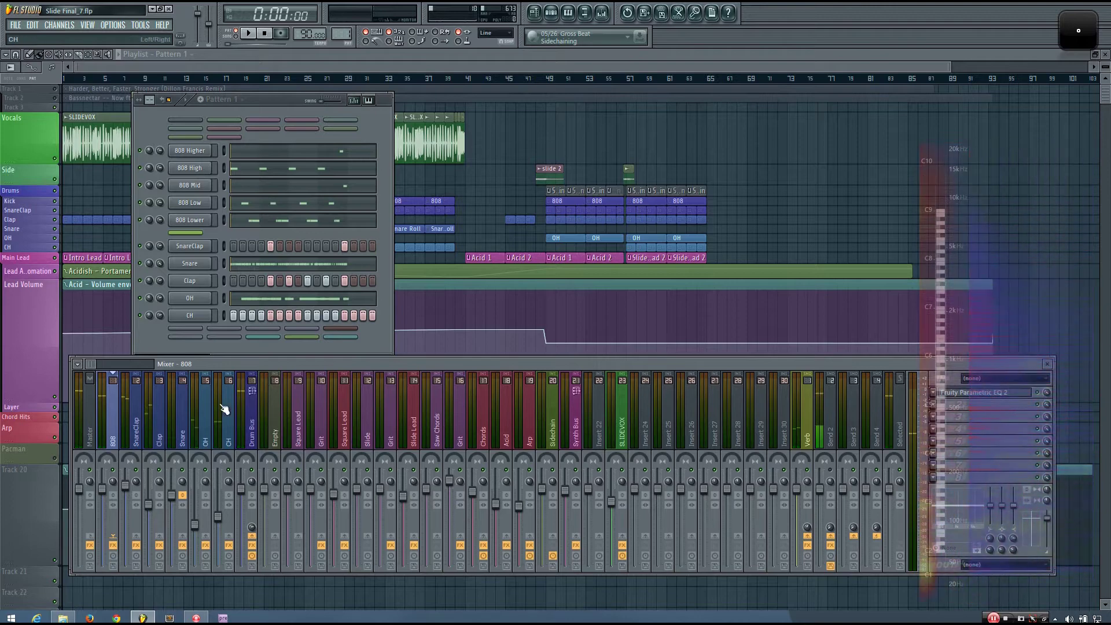
Step: Reposition the channel rack and the mixer so that they no longer overlap
left_click_drag(282, 94, 521, 92)
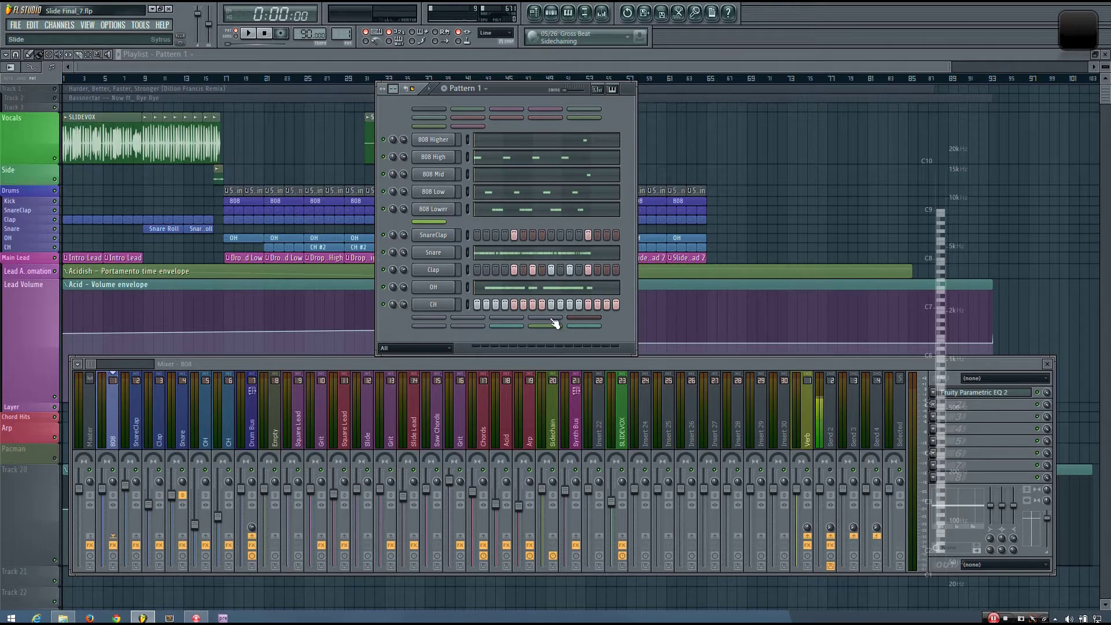
left_click_drag(523, 88, 413, 91)
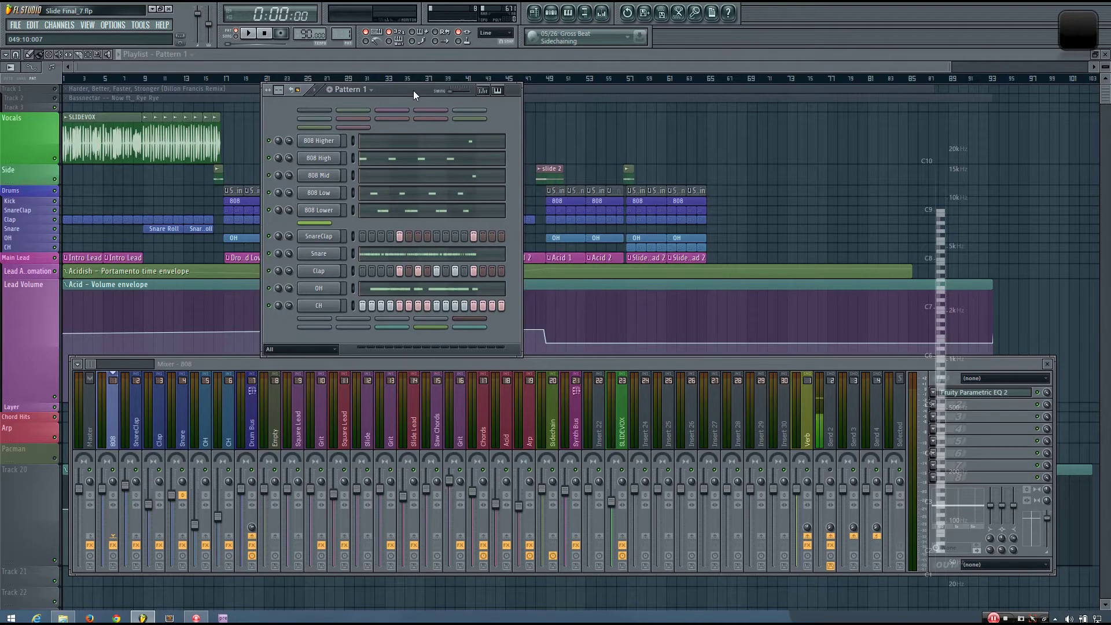
left_click_drag(535, 361, 480, 364)
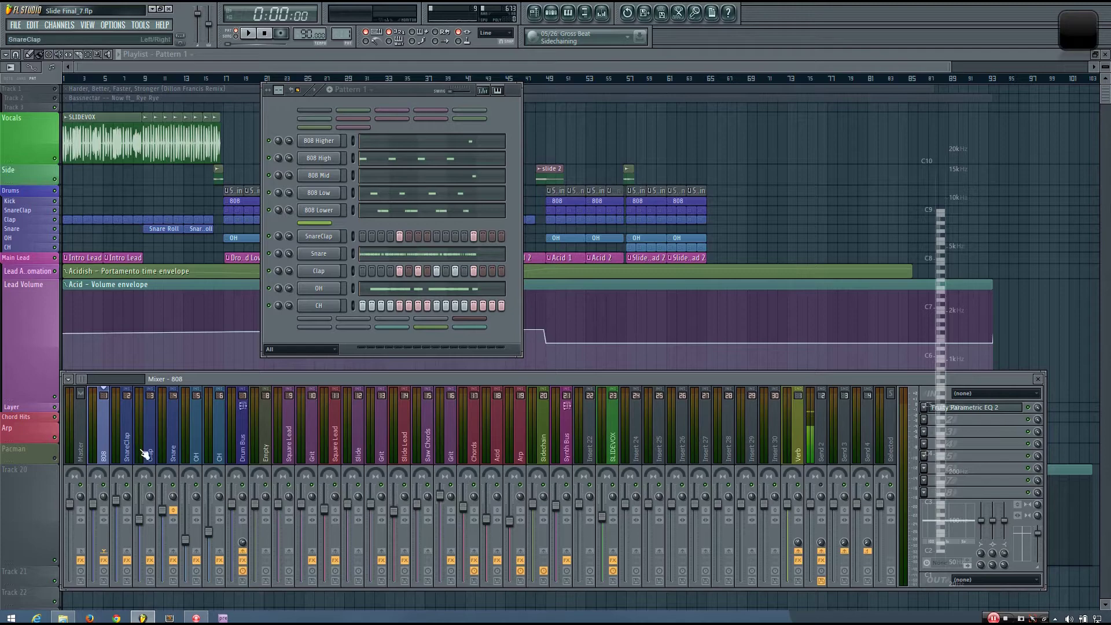
Step: Play Pattern 1 while examining the drum mixer tracks from 808 to CH, and stop playback
left_click(223, 454)
key("space")
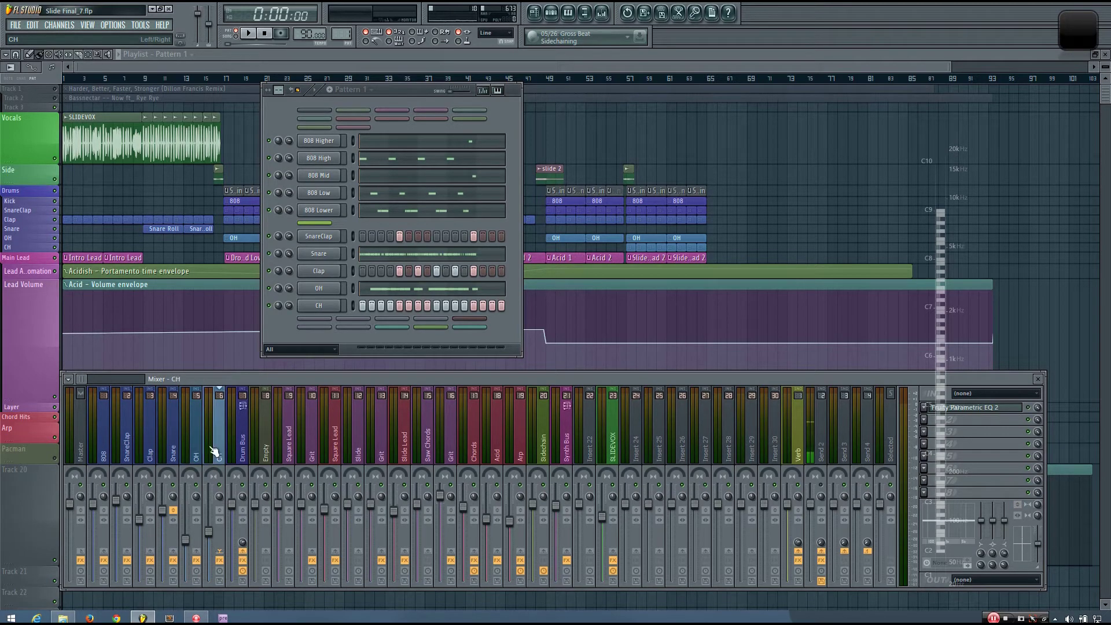
left_click_drag(152, 454, 210, 452)
left_click(111, 454)
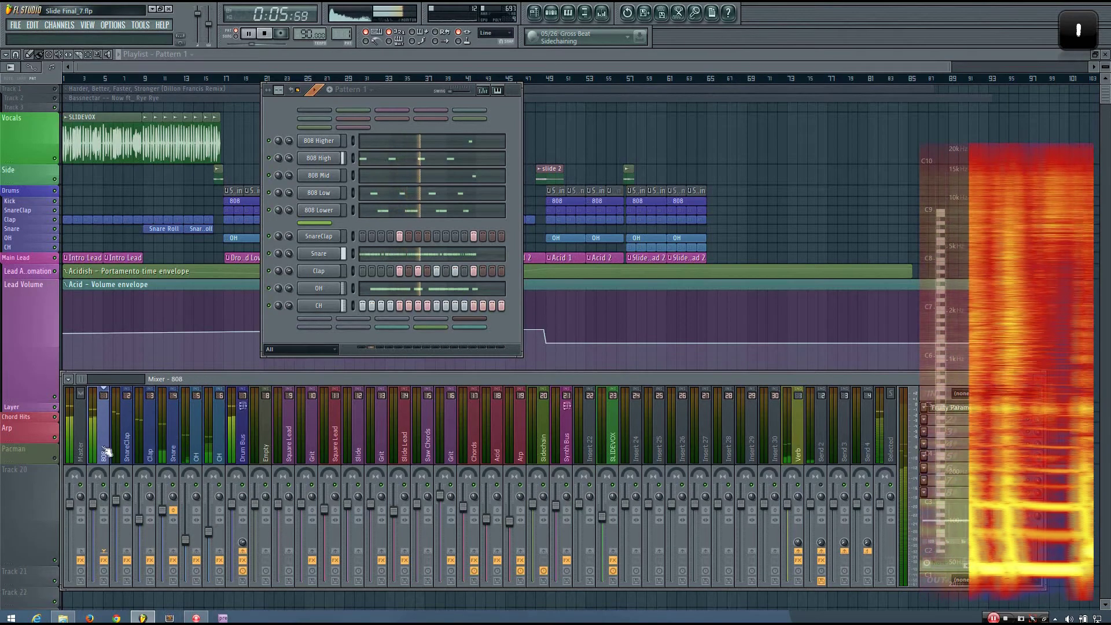
left_click_drag(111, 451, 210, 451)
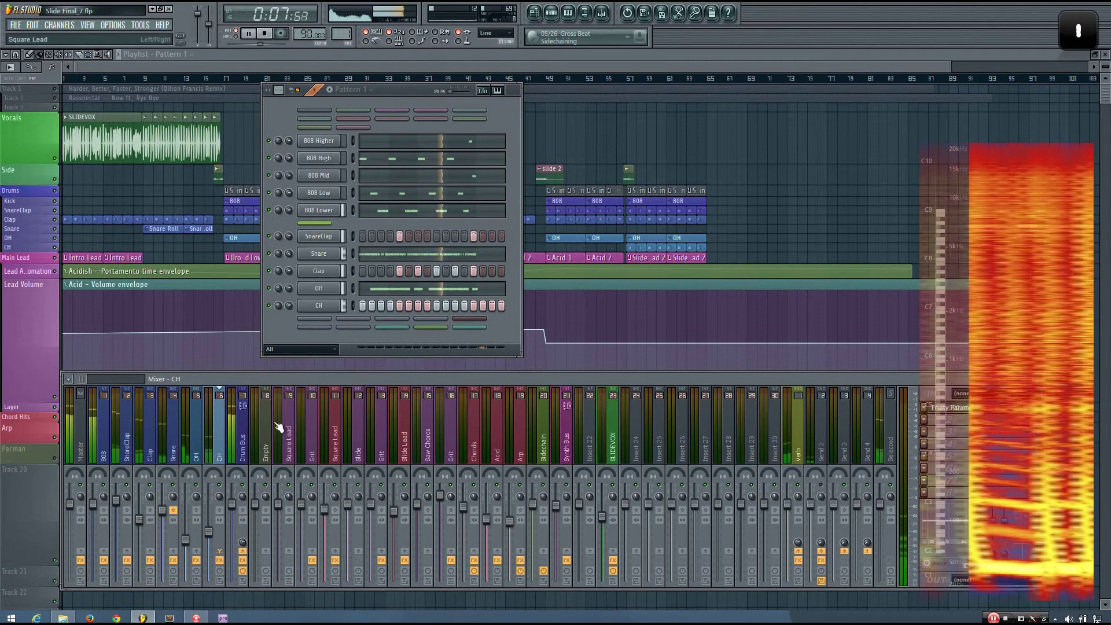
key("space")
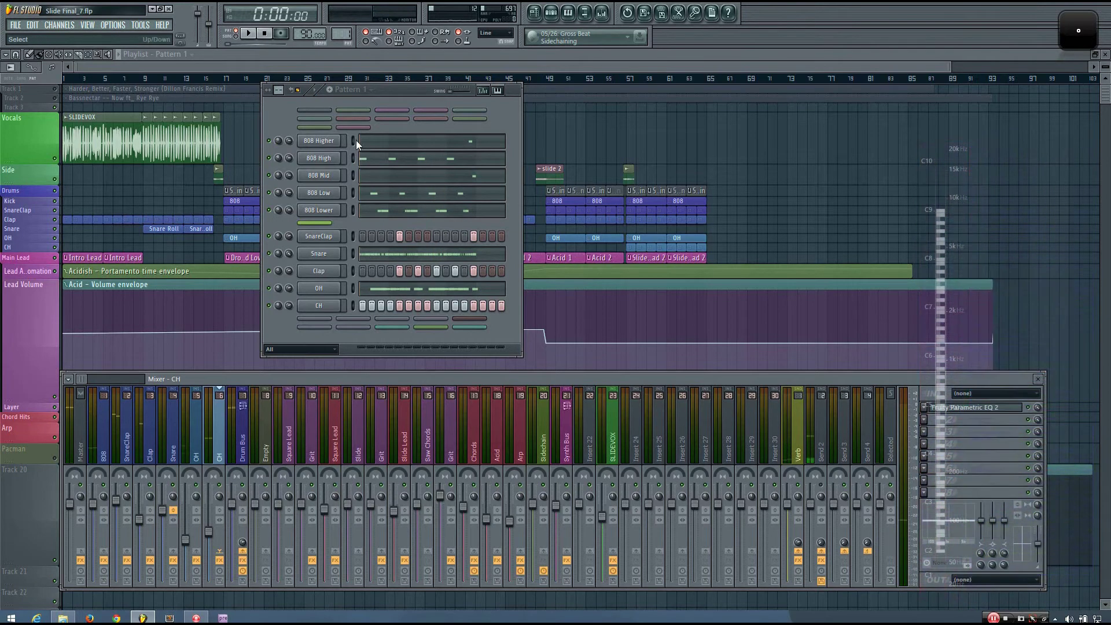
Step: Audition the 808 channels one after another, from 808 Higher down to 808 Lower
left_click(355, 139)
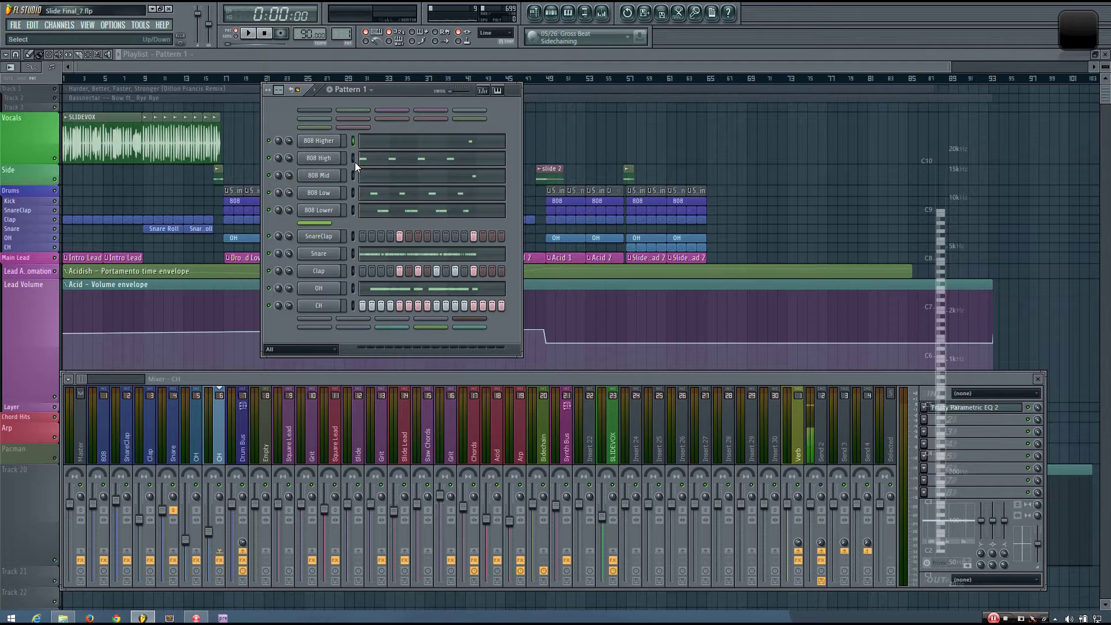
key("i")
key("Down")
key("i")
key("Down")
key("i")
key("Down")
key("i")
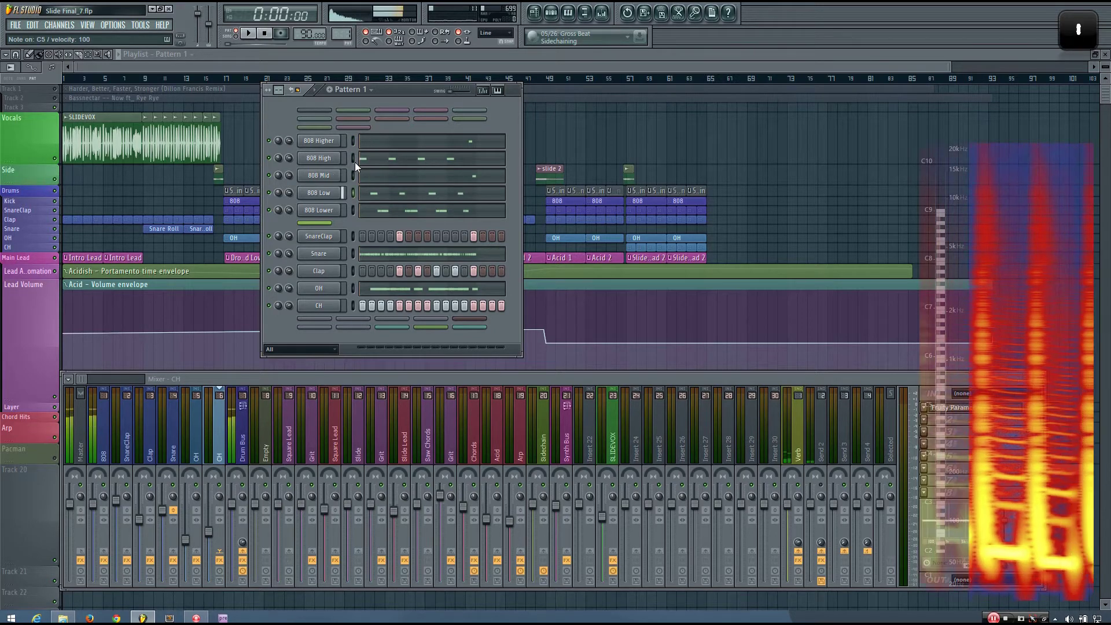
key("Down")
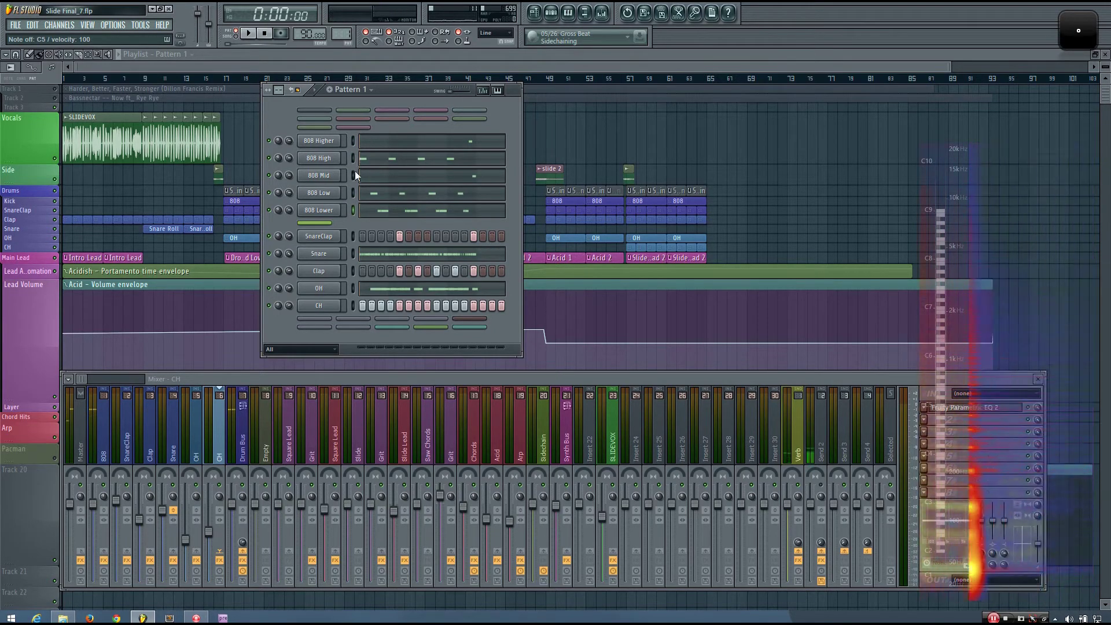
Step: Inspect the individual drum tracks starting at 808 and the Drum Bus track's routing and effects
left_click(110, 442)
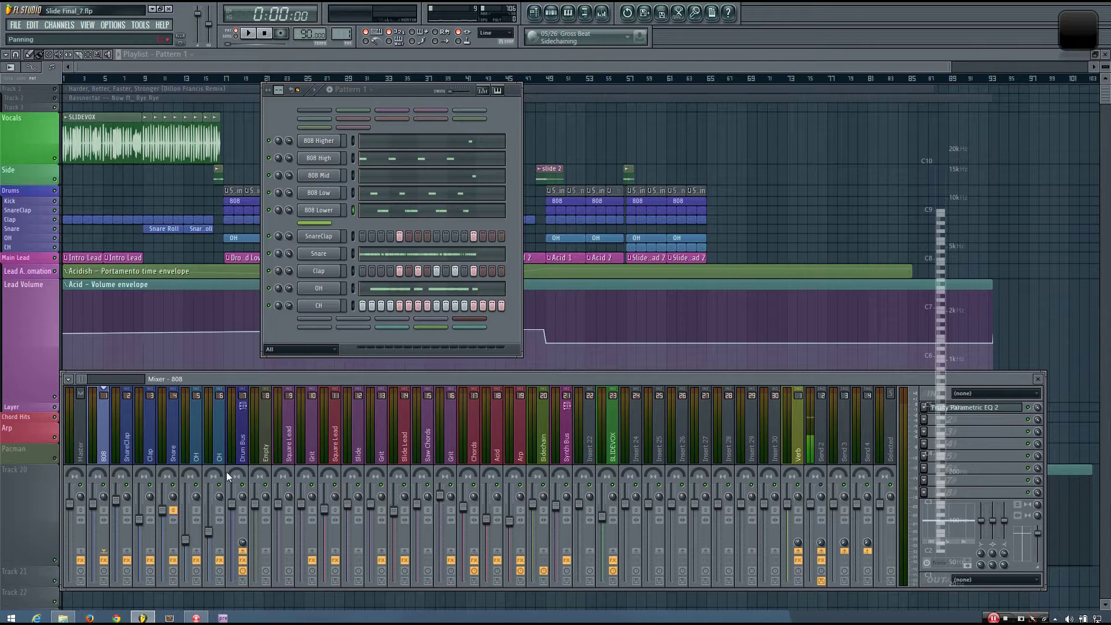
left_click_drag(165, 451, 103, 457)
left_click(246, 451)
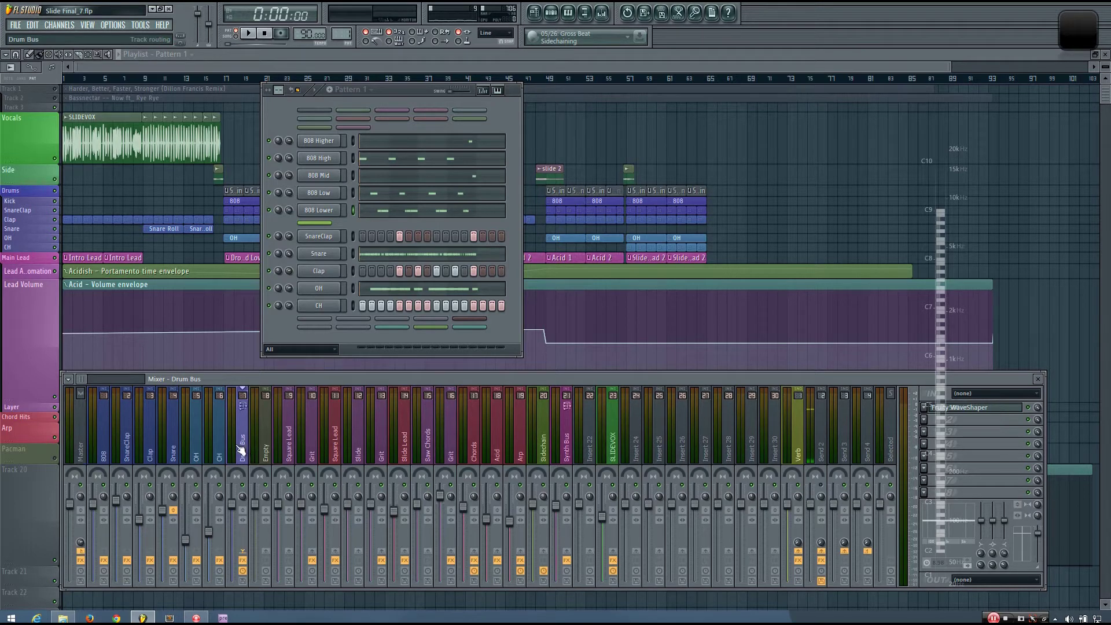
Step: Play Pattern 1 while watching the 808 and Drum Bus mixer tracks, and stop playback
mouse_move(128, 454)
left_mouse_down()
mouse_move(208, 455)
mouse_move(107, 453)
left_mouse_up()
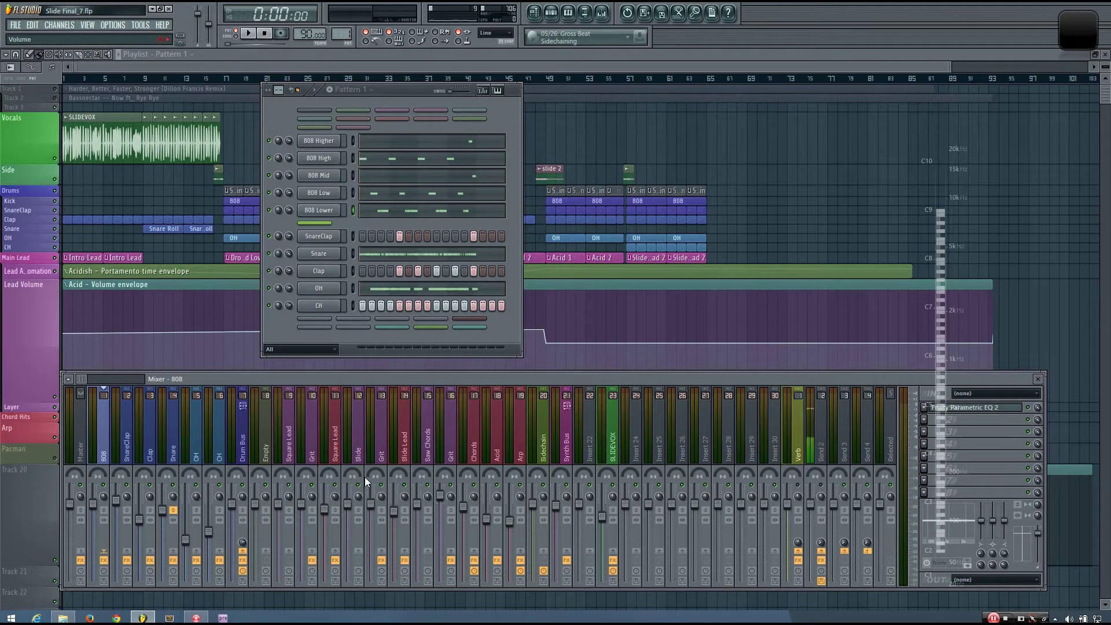
key("space")
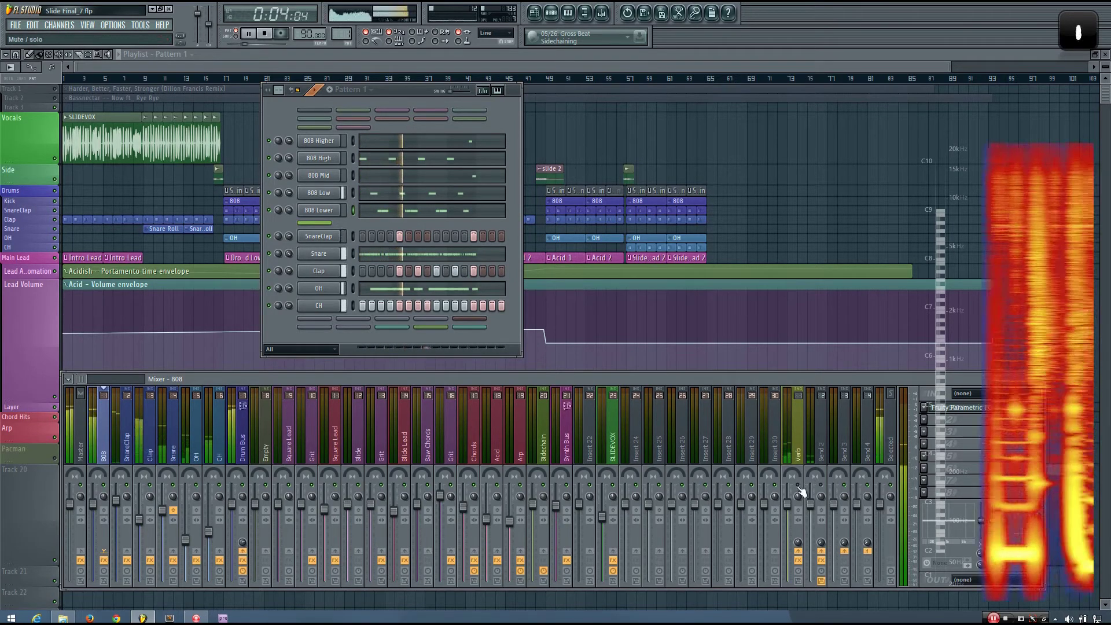
left_click(246, 453)
key("space")
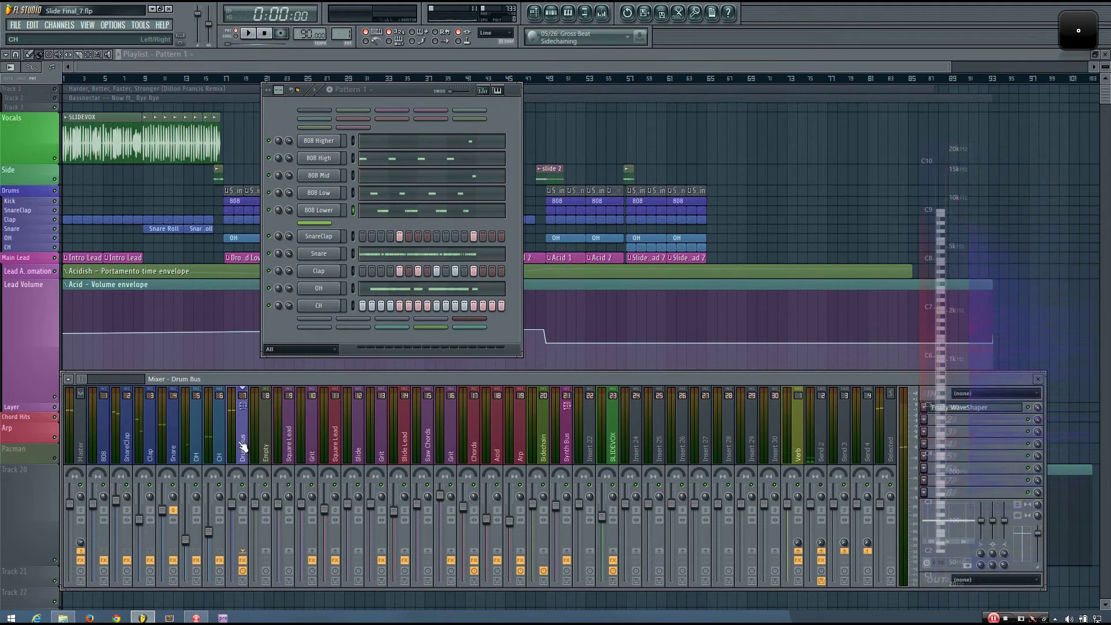
Step: Examine the routing of the individual drum tracks between 808 and CH, ending on the Drum Bus track
left_click(210, 447)
left_click(127, 447)
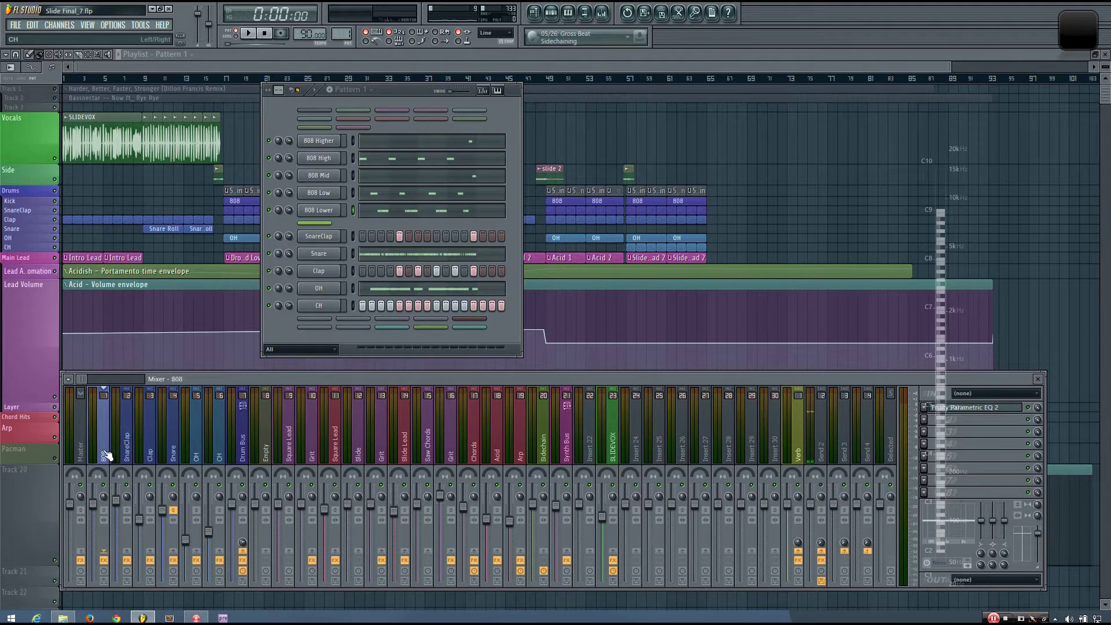
left_click(195, 451)
left_click(215, 454)
left_click(173, 450)
left_click(125, 448)
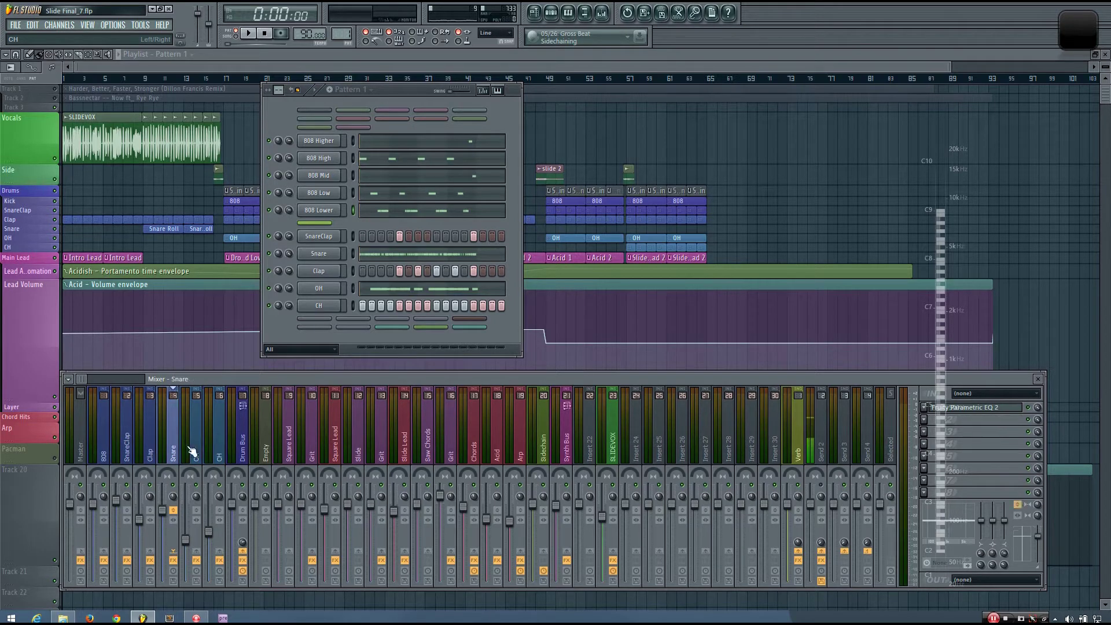
left_click(216, 454)
left_click(173, 451)
left_click(221, 453)
left_click(242, 449)
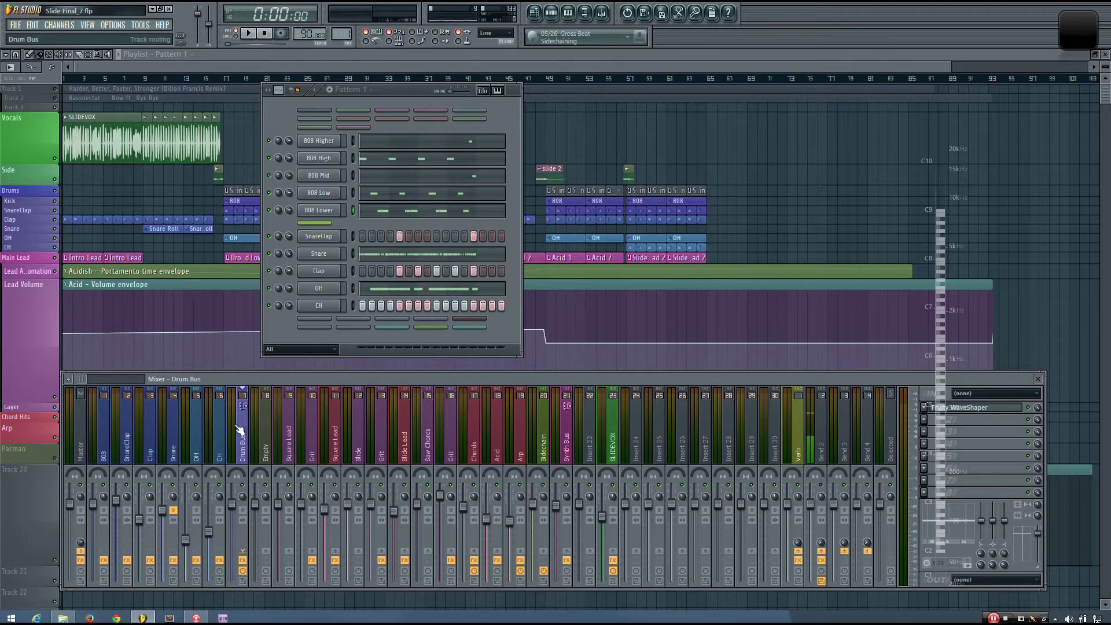
Step: Move the mixer higher over the playlist and select the Square Lead track on insert 9
left_click_drag(925, 377, 922, 272)
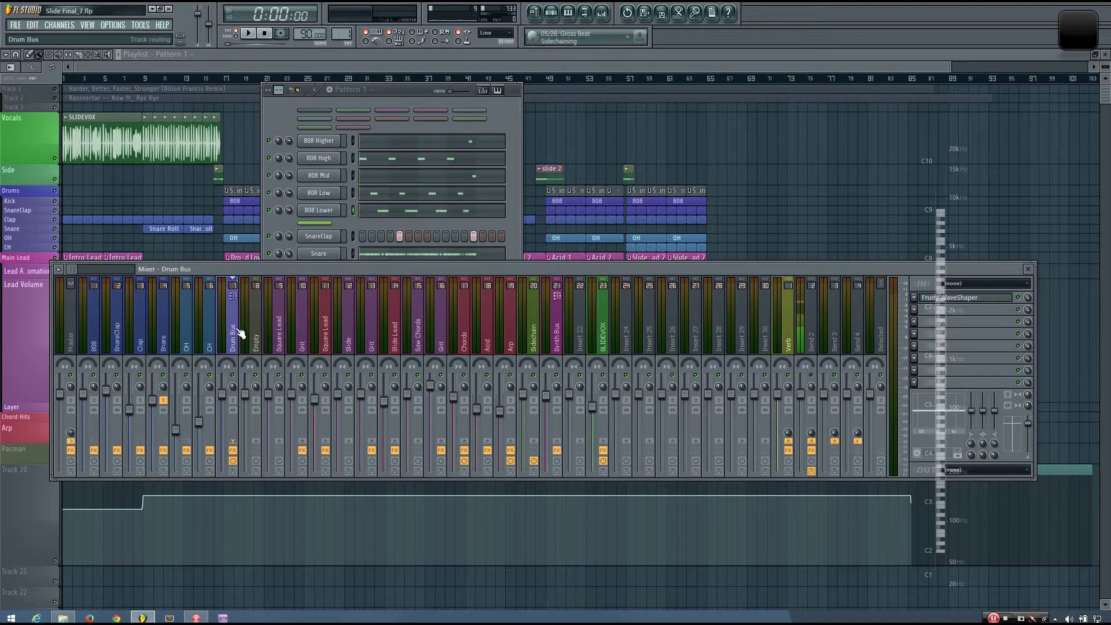
left_click_drag(774, 276, 789, 287)
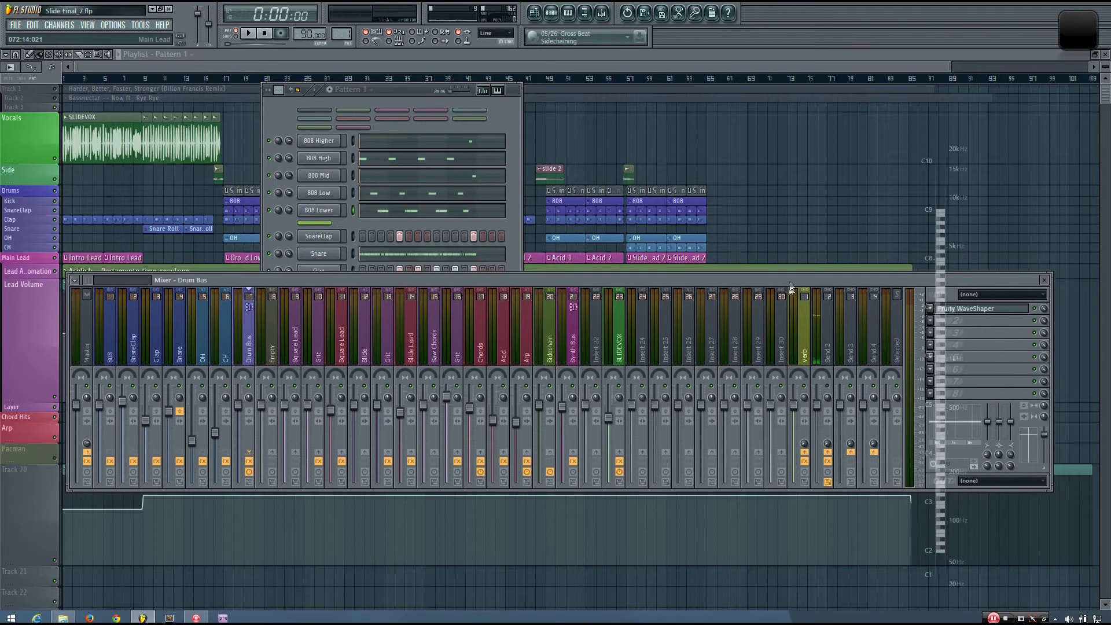
left_click(272, 335)
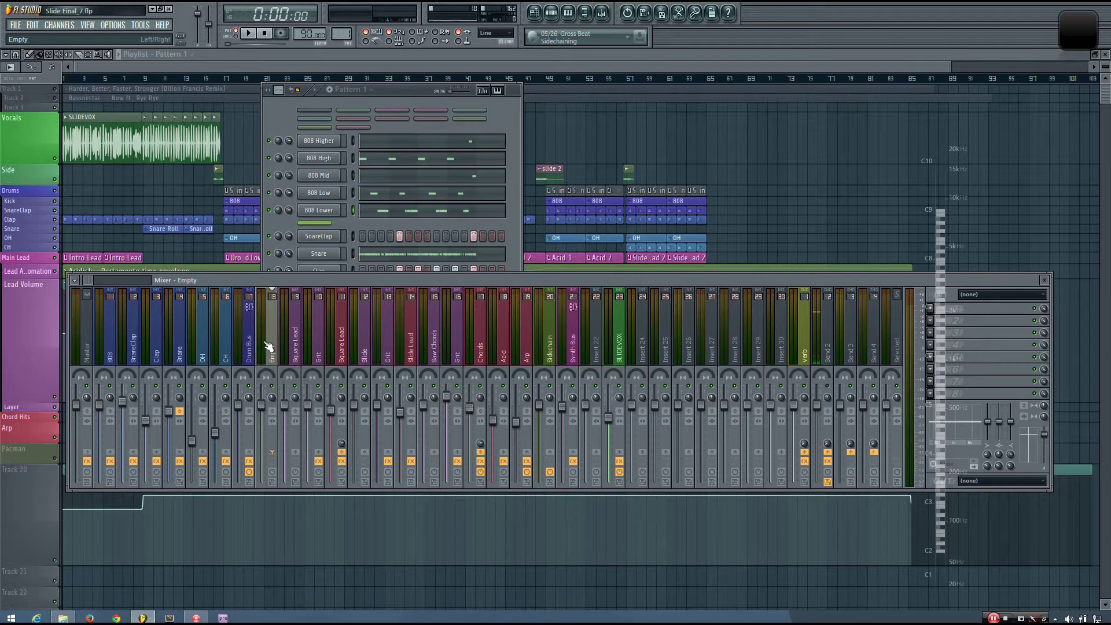
left_click(295, 342)
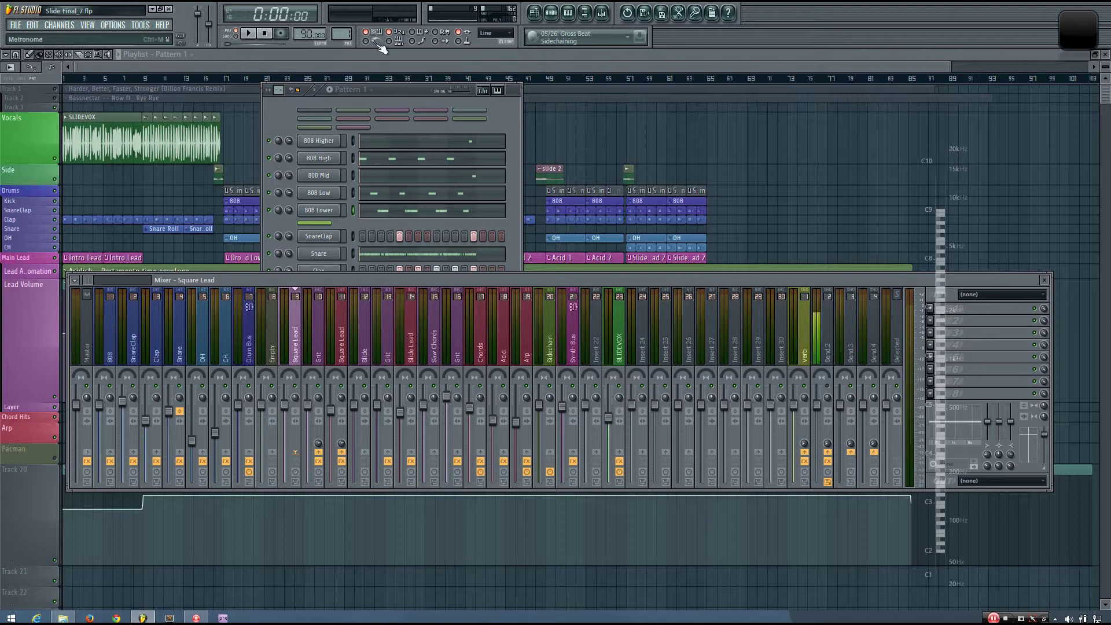
Step: Switch to the Intro Lead pattern and play it while watching the lead tracks' levels in the mixer
scroll(345, 34, "up", 3)
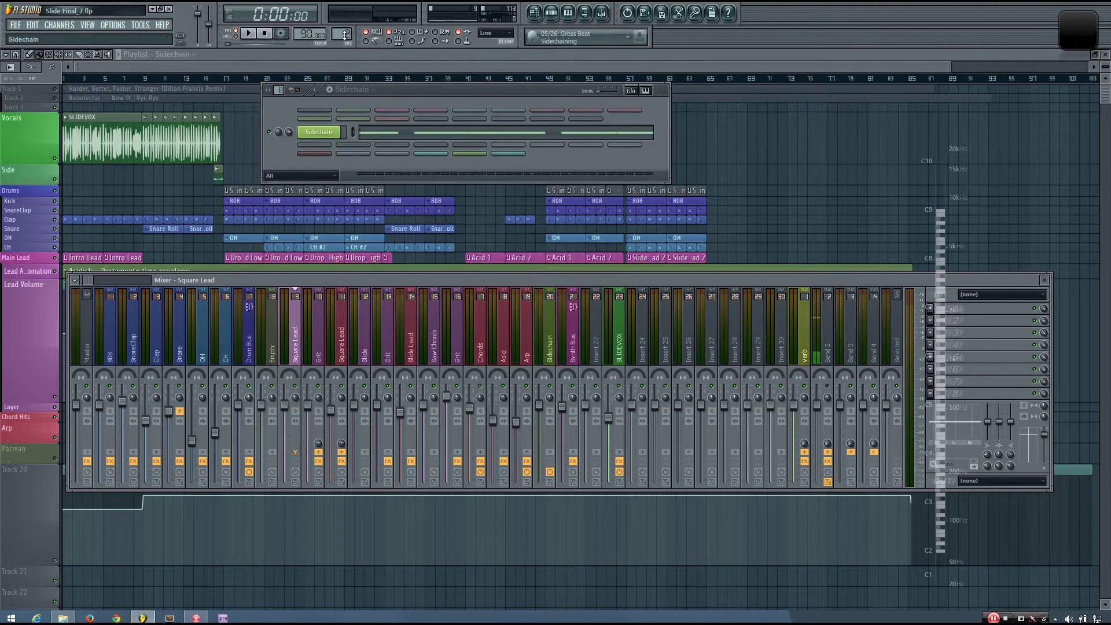
scroll(345, 35, "up", 3)
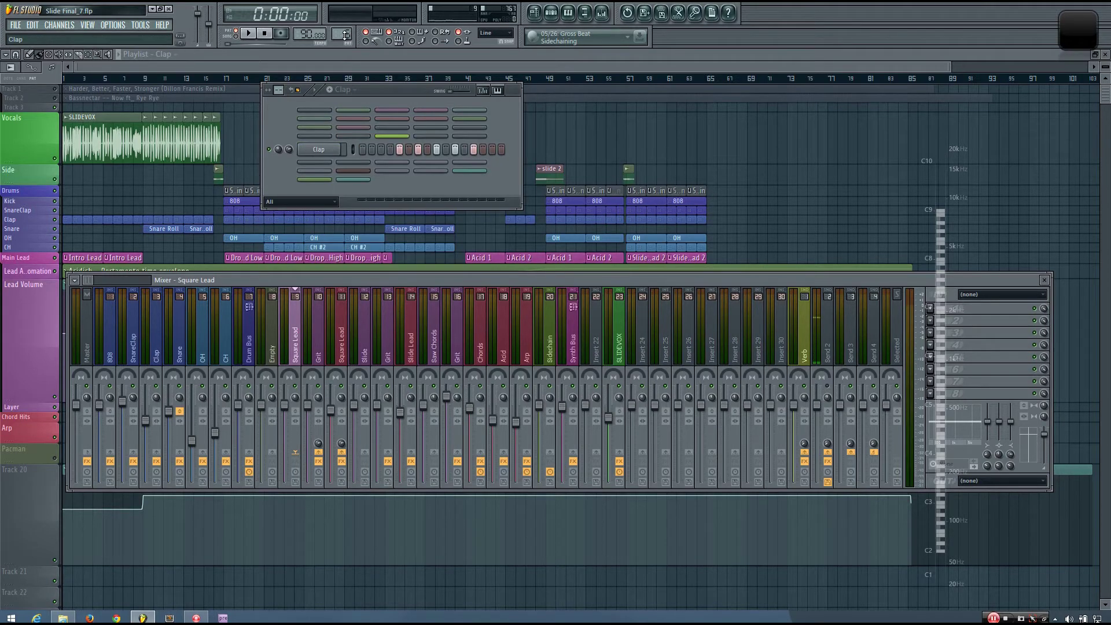
scroll(344, 35, "up", 2)
scroll(345, 35, "up", 3)
scroll(345, 35, "up", 1)
scroll(345, 35, "down", 1)
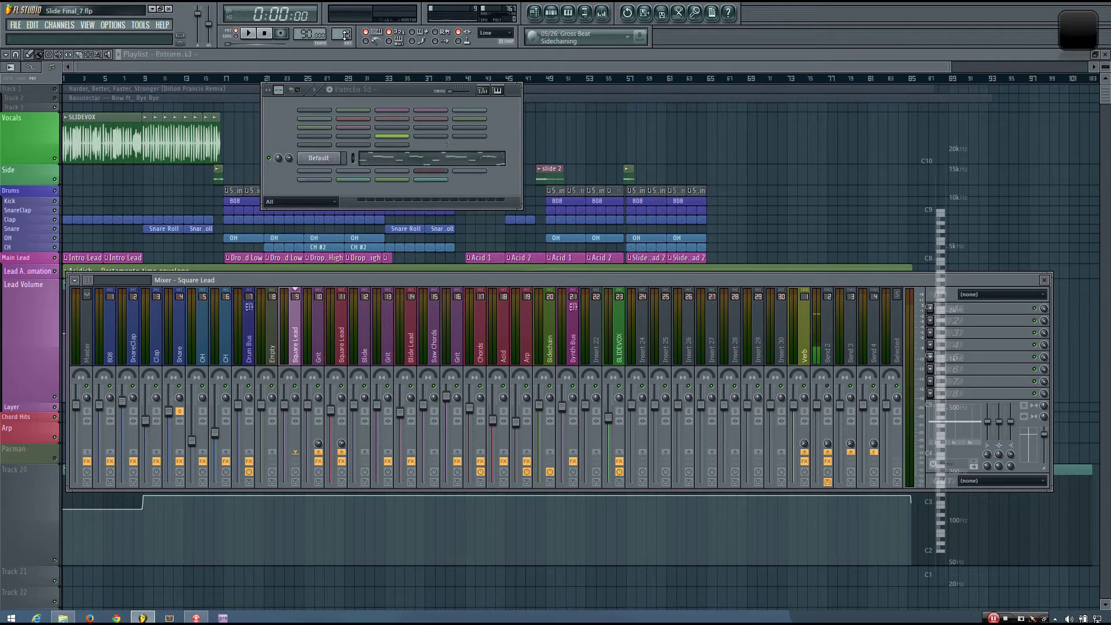
scroll(345, 35, "up", 1)
left_click_drag(414, 94, 414, 103)
key("space")
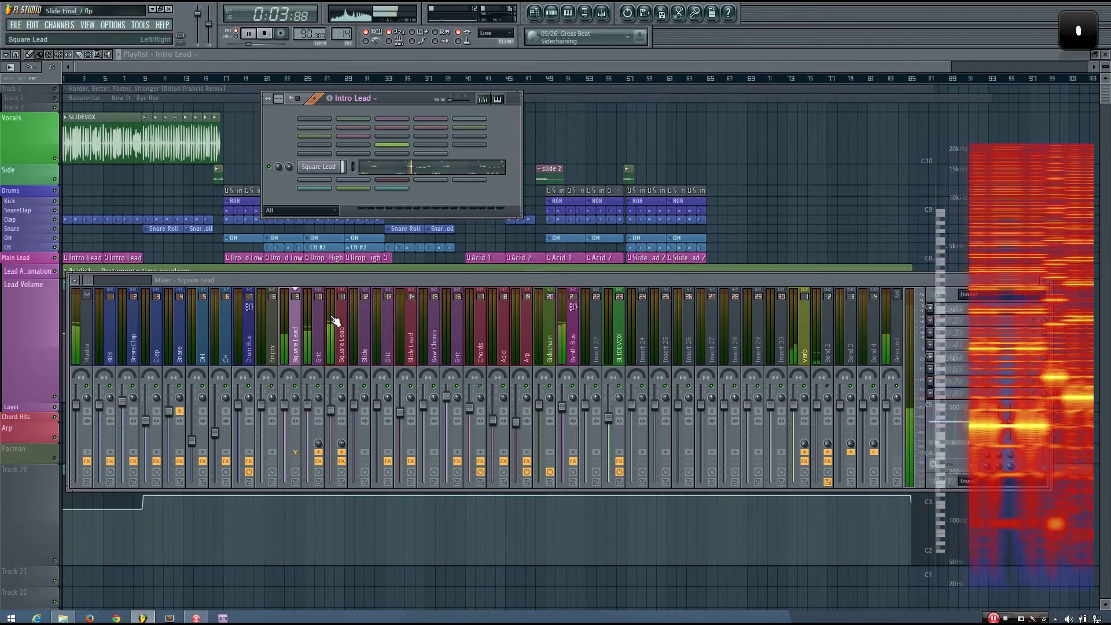
key("space")
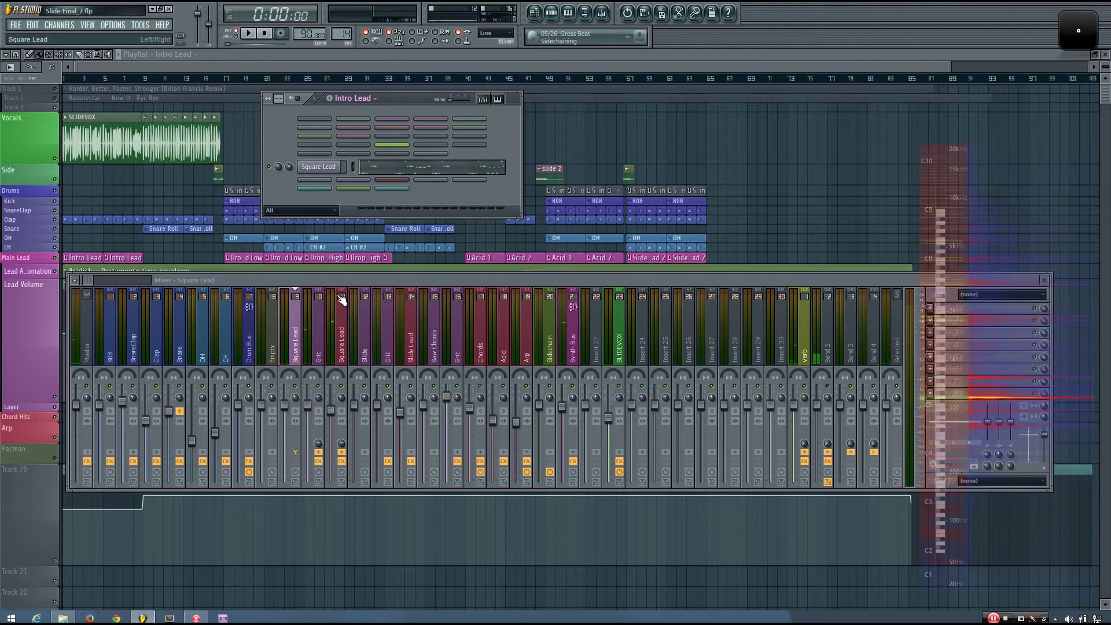
Step: Shift the channel rack slightly and audition the Drop Lead Low and Drop lead High patterns, ending with playback stopped
left_click_drag(347, 99, 332, 110)
scroll(335, 30, "up", 1)
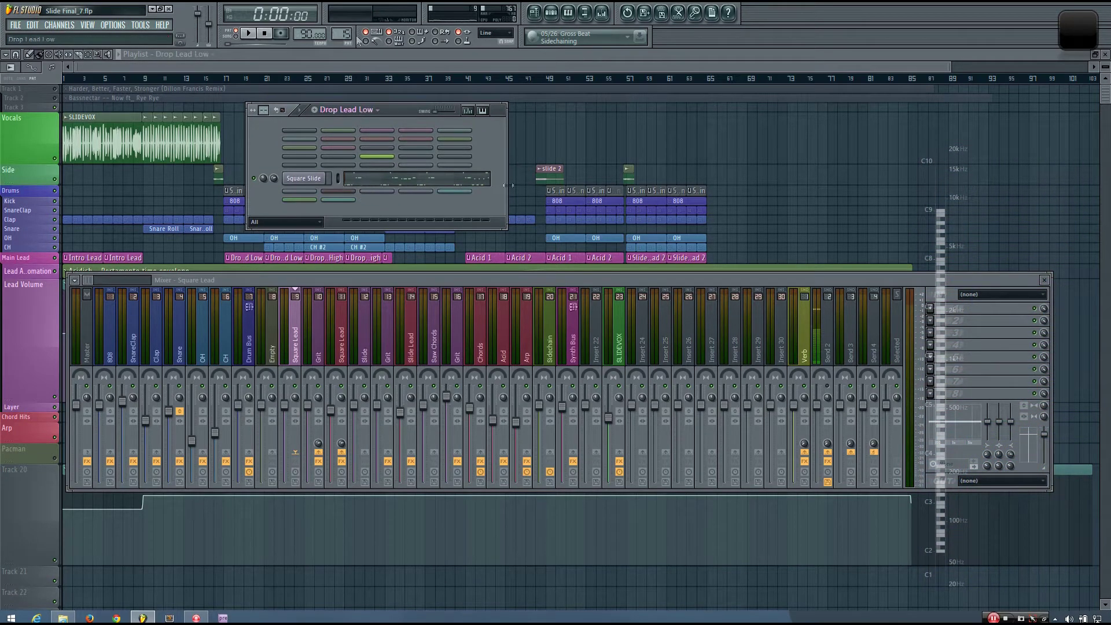
key("space")
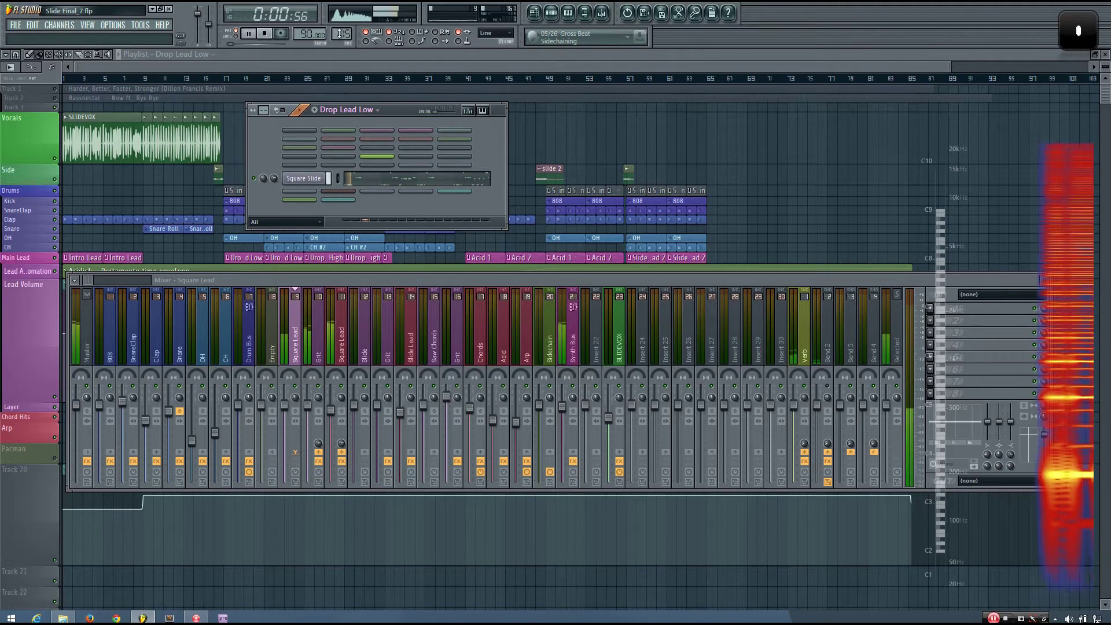
scroll(339, 33, "up", 1)
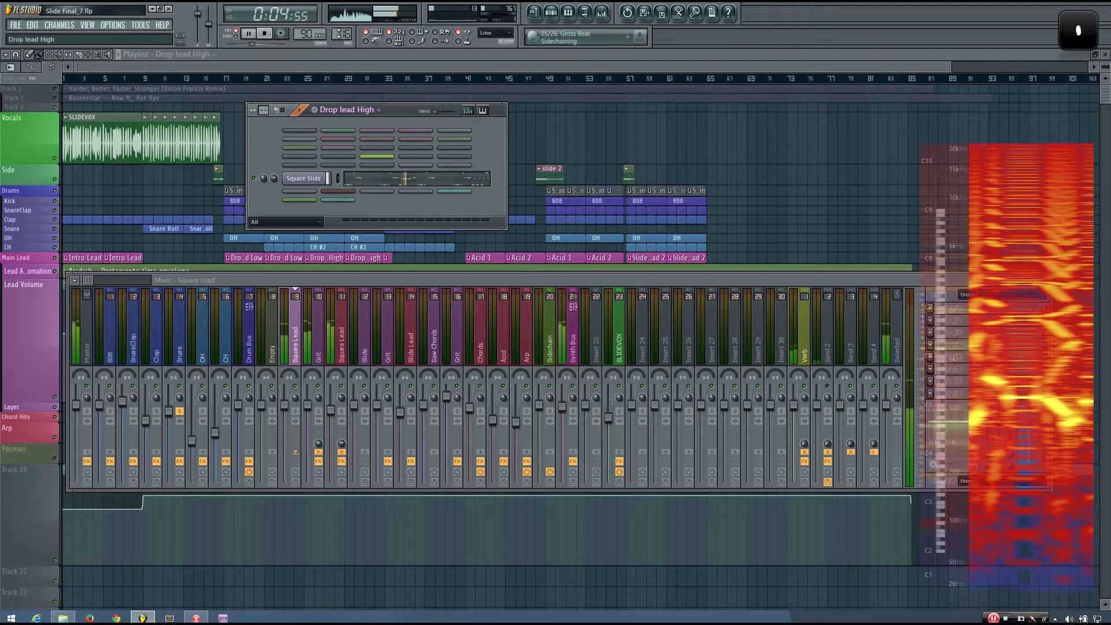
key("space")
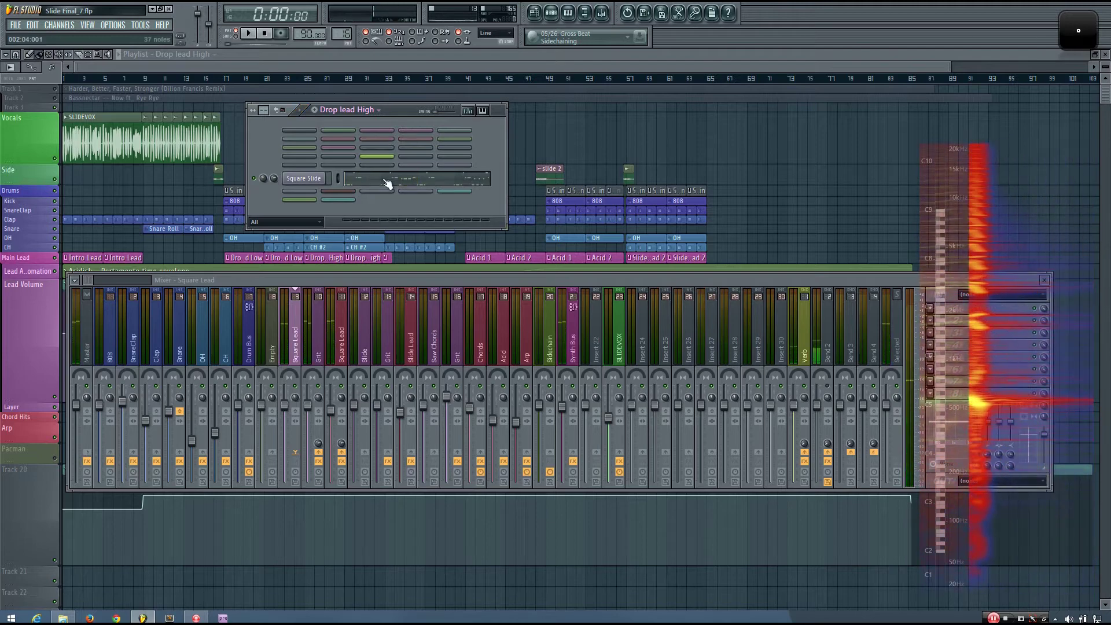
Step: Select the Grit track on insert 10 and narrow the mixer window so its effect slots clear the spectrum display
left_click(296, 339)
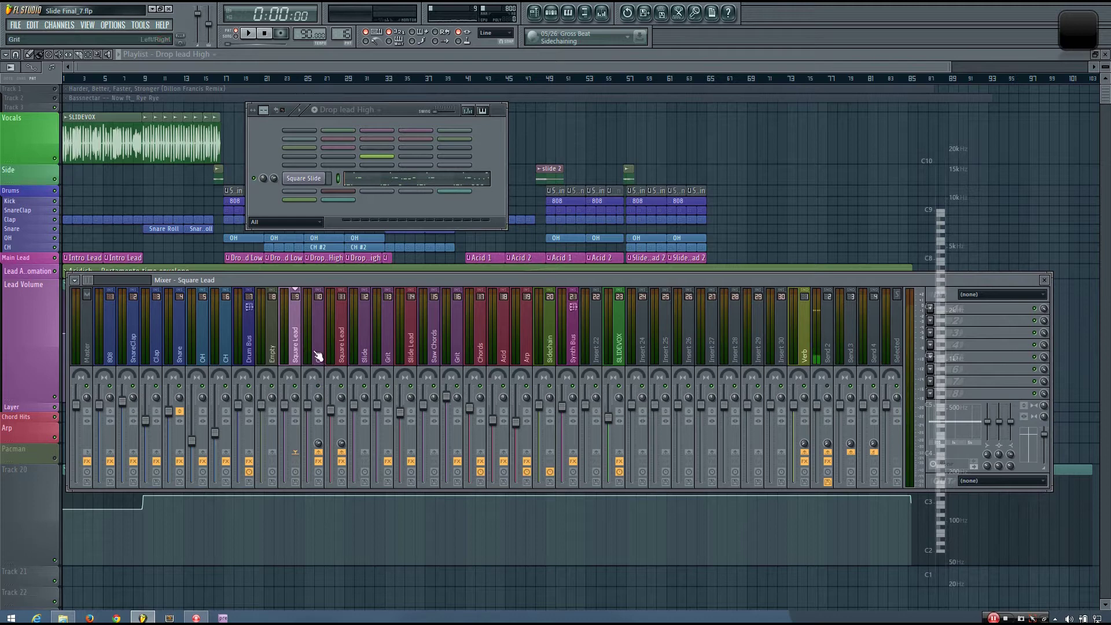
left_click(319, 373)
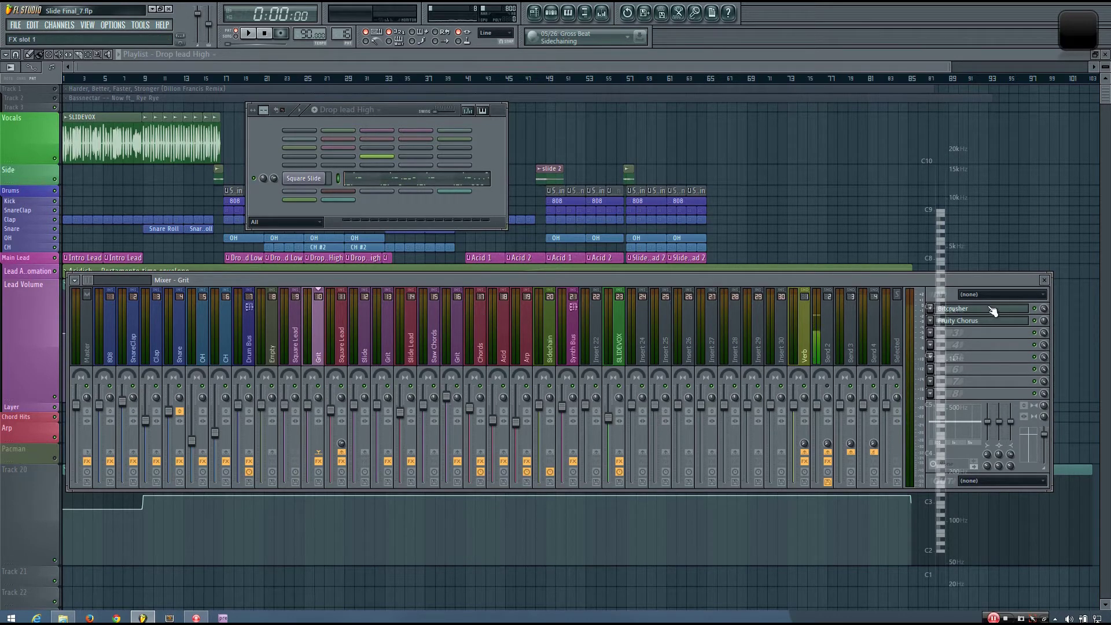
left_click_drag(1052, 299, 891, 298)
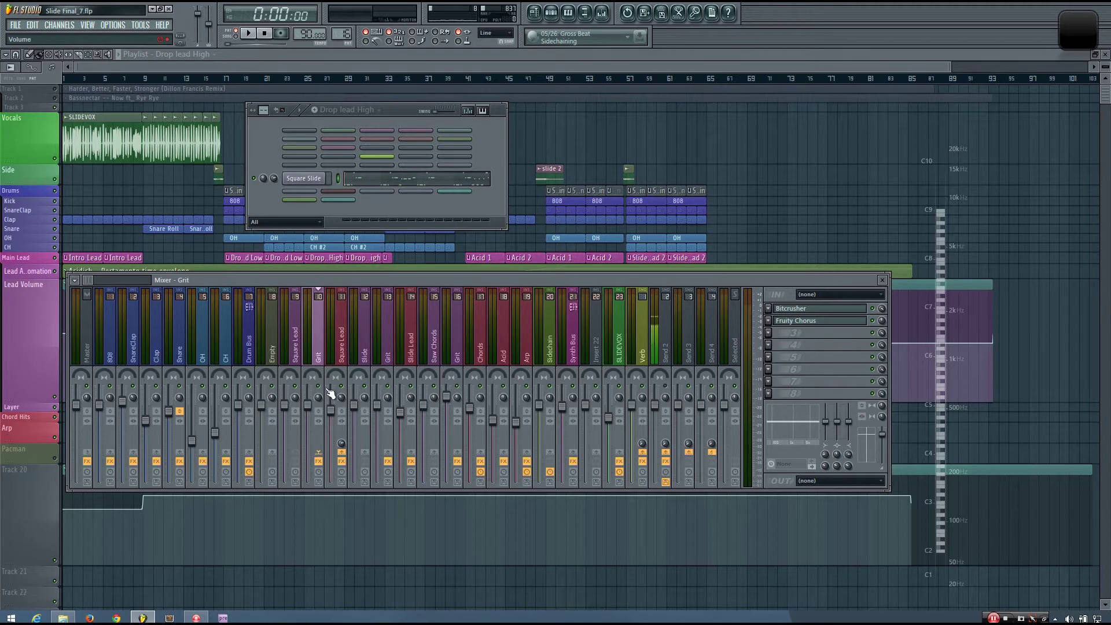
Step: Audition the Square Slide channel, open the Grit track's Fruity Chorus and place its window above the mixer
key("q")
key("v")
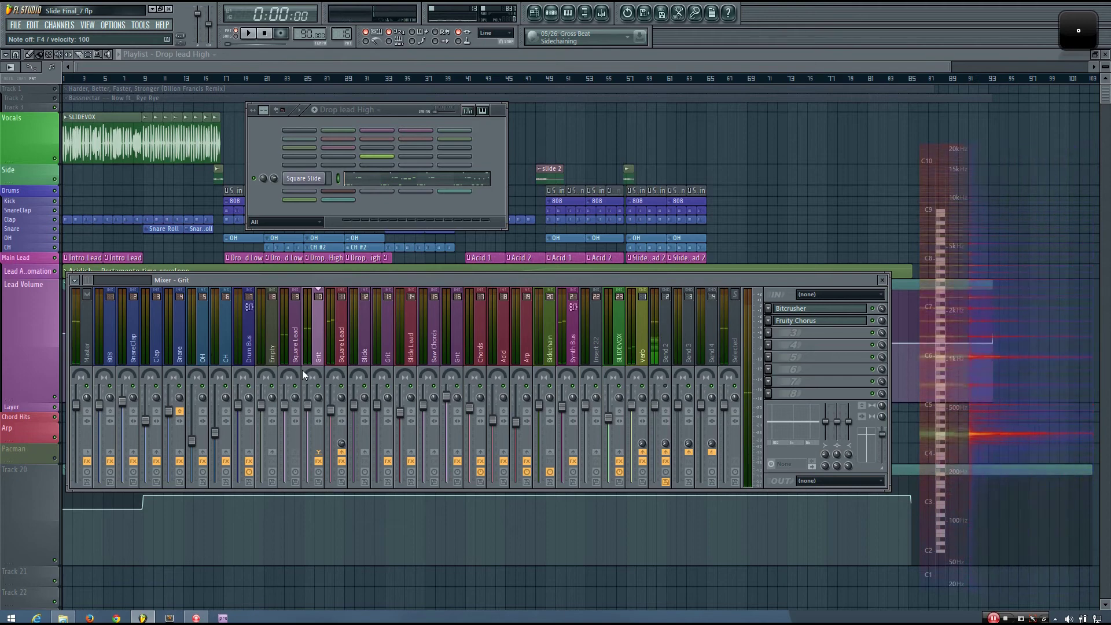
left_click(854, 322)
left_click_drag(845, 243, 718, 135)
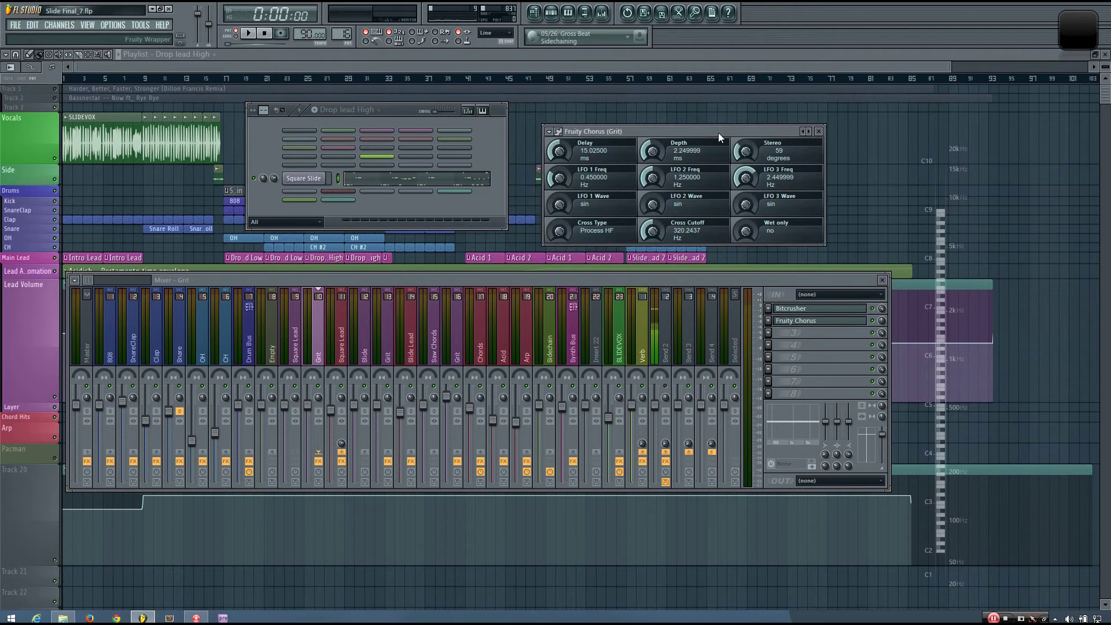
Step: Play test notes on the Square Slide channel while toggling the Grit track's mute to compare the sound
left_click(329, 389)
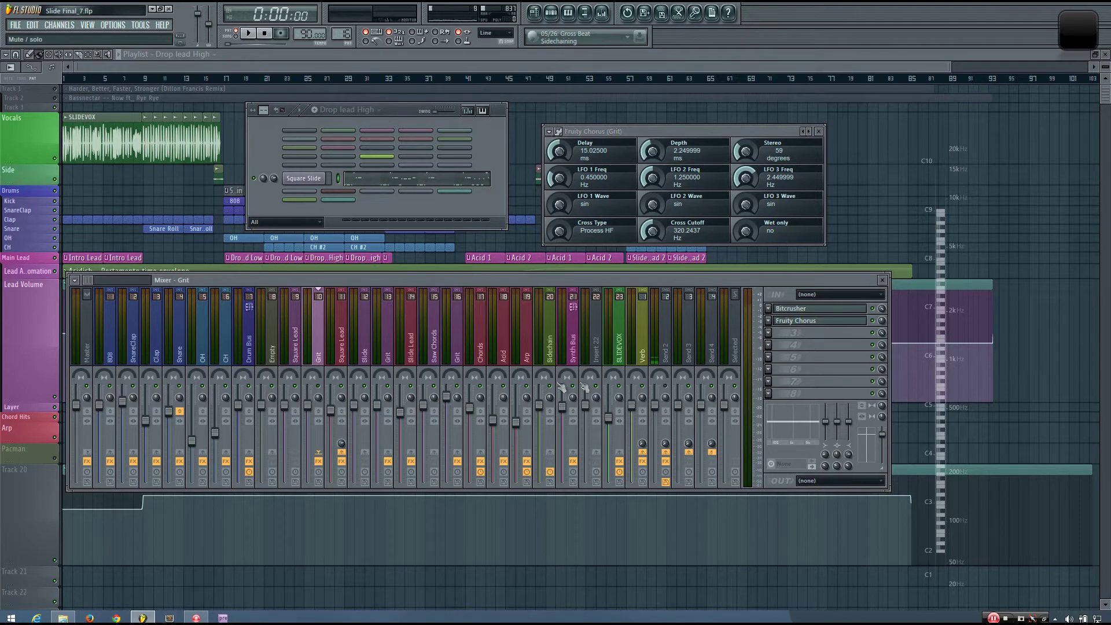
key("q")
key("v")
left_click(641, 387)
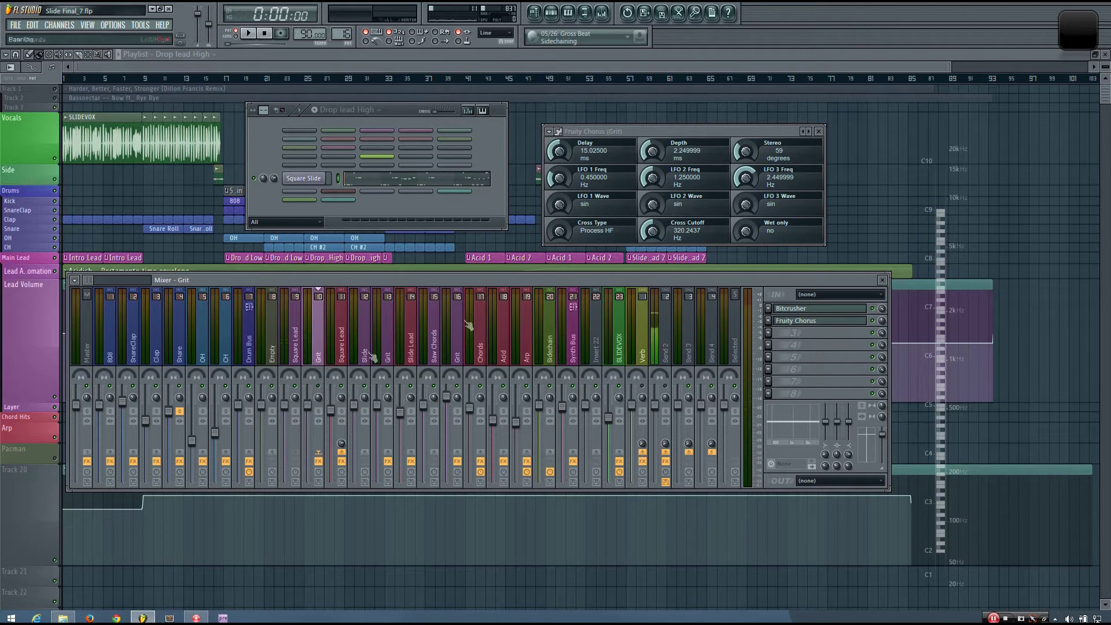
key("i")
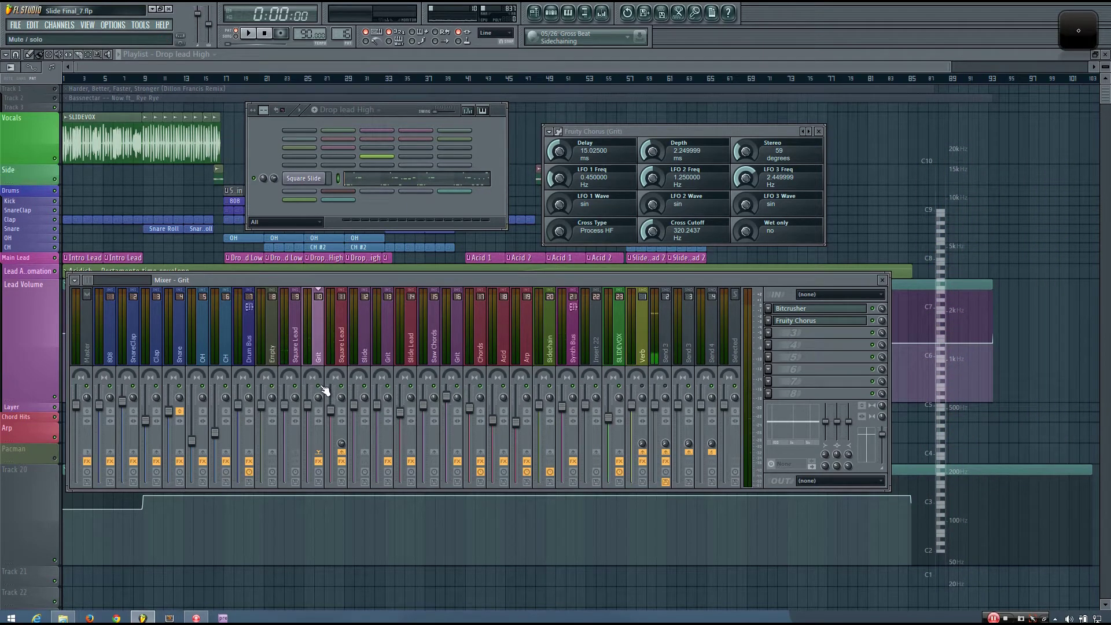
key("r")
key("w")
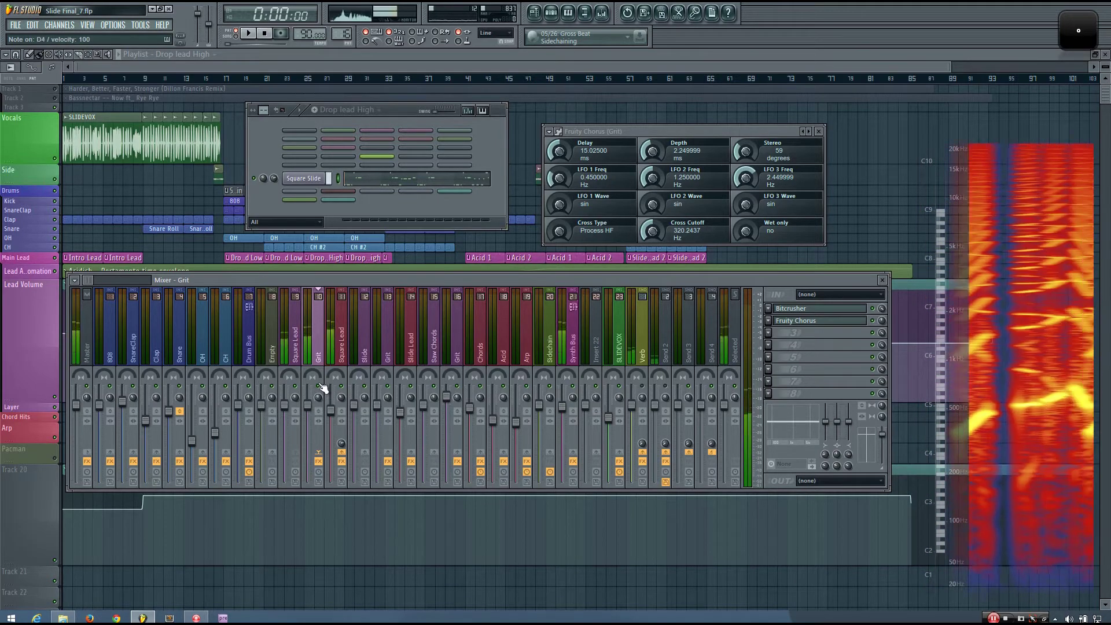
Step: Compare the routing and effects of the Square Lead track on insert 9, Grit on insert 10 and Square Lead on insert 11
left_click(295, 348)
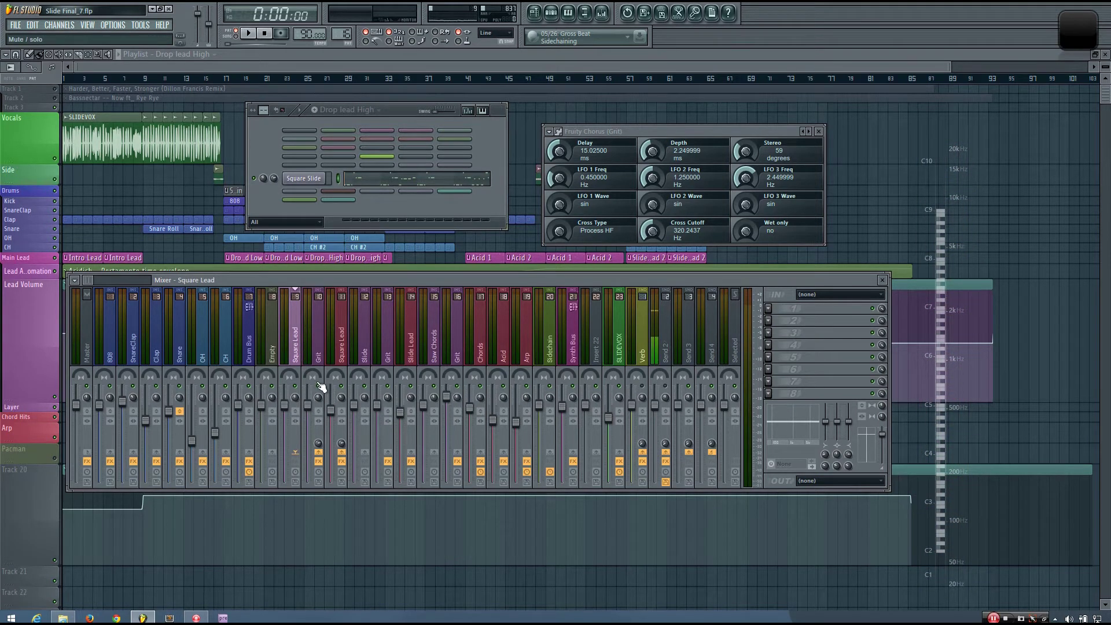
left_click(314, 347)
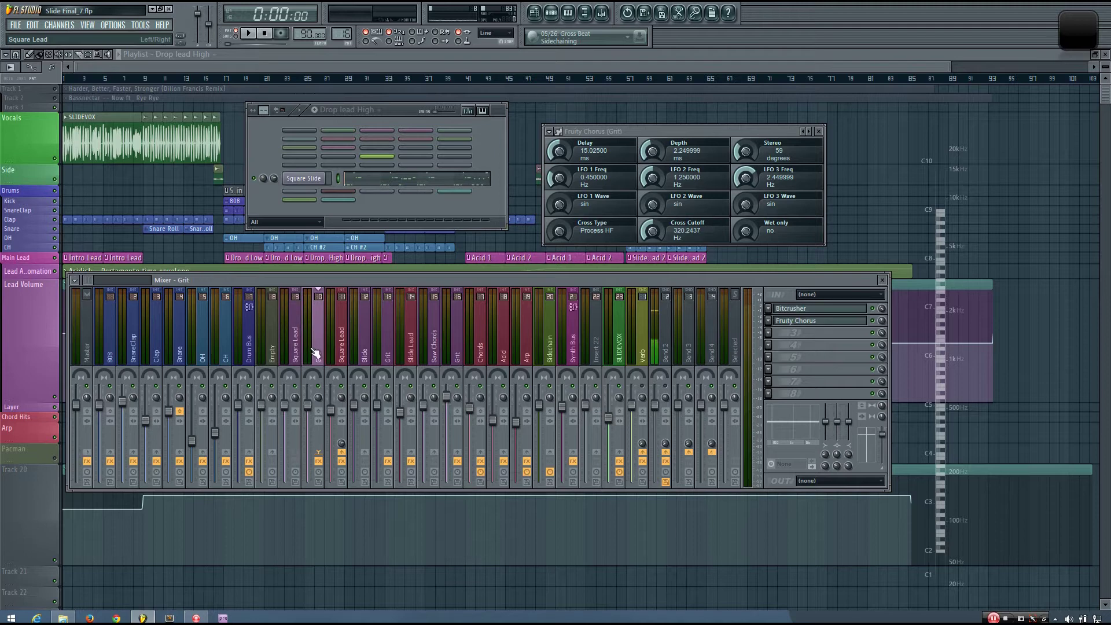
left_click(296, 356)
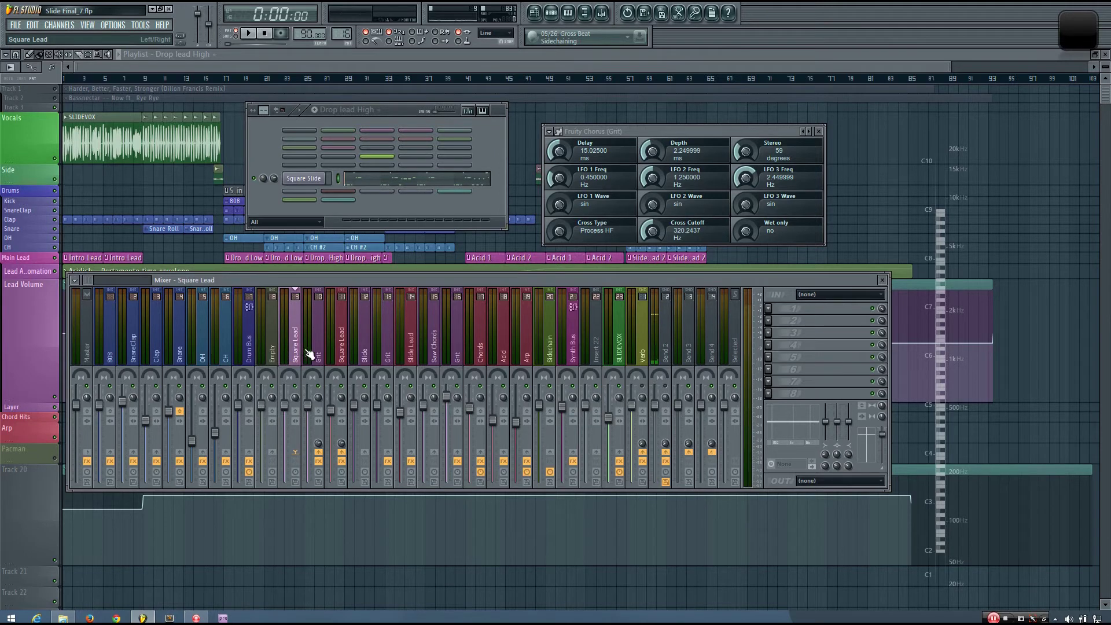
left_click(312, 355)
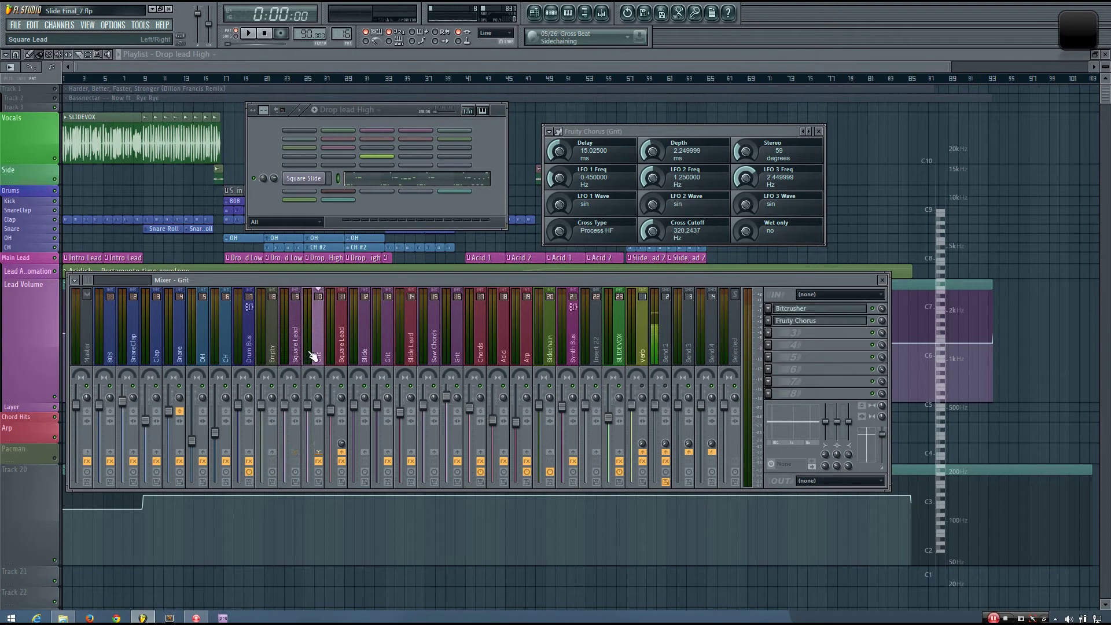
left_click(304, 355)
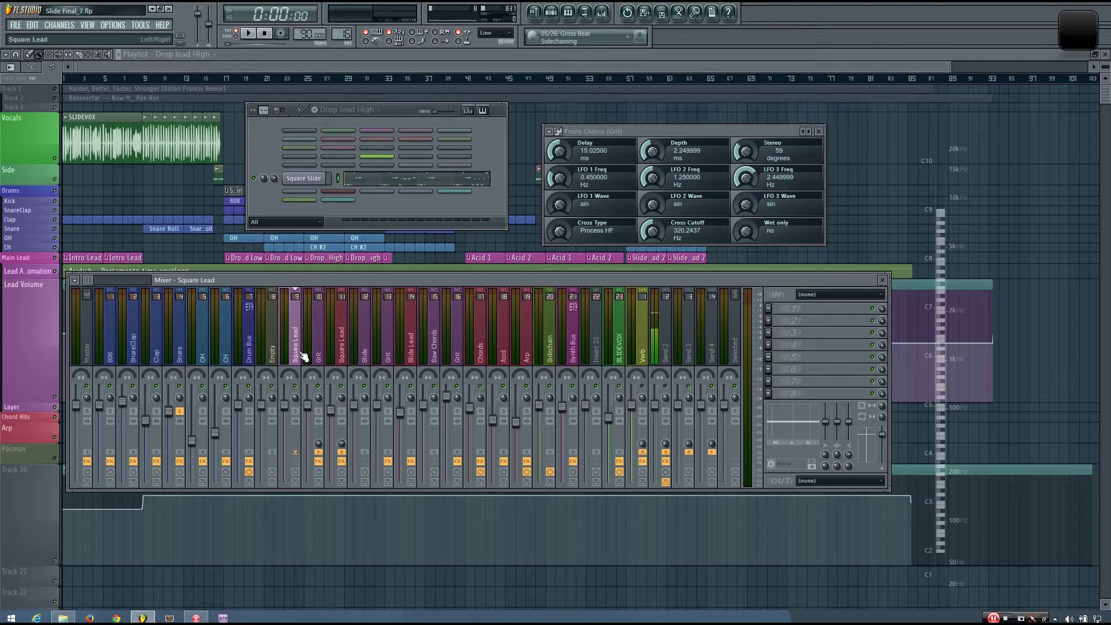
left_click(346, 355)
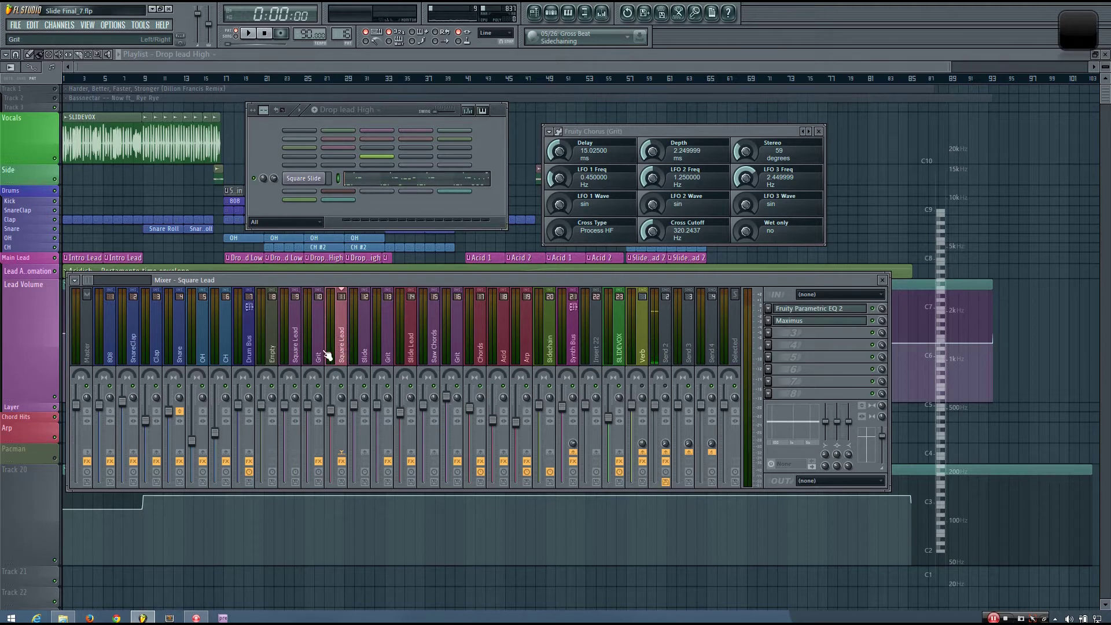
left_click(321, 354)
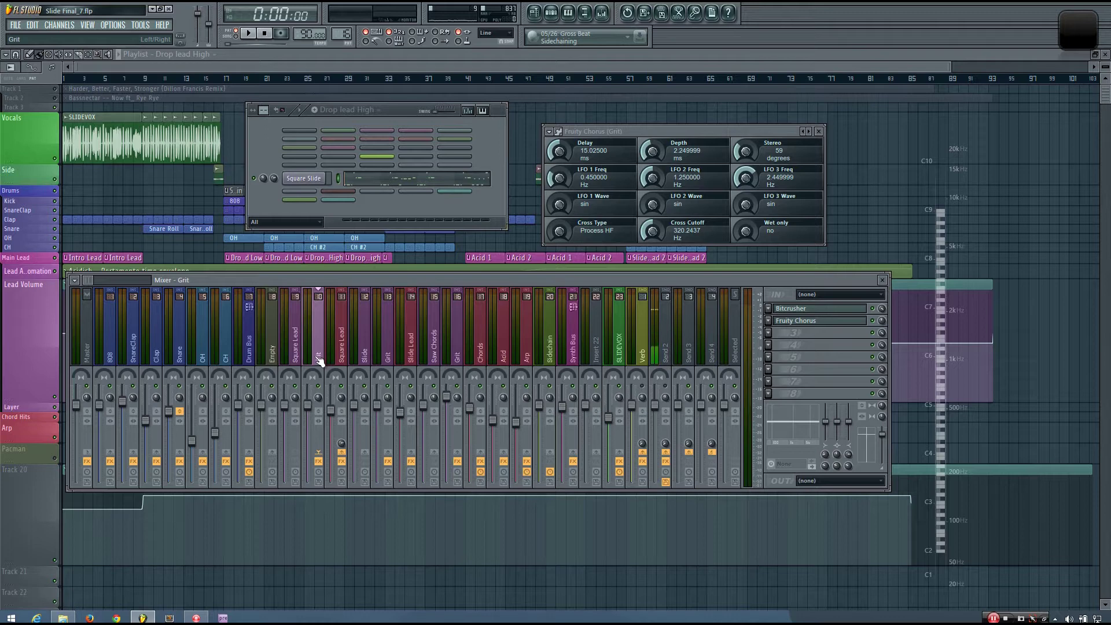
Step: Inspect the mixer chain backwards from Square Lead on insert 11 through Grit on insert 10 to Square Lead on insert 9
left_click(345, 353)
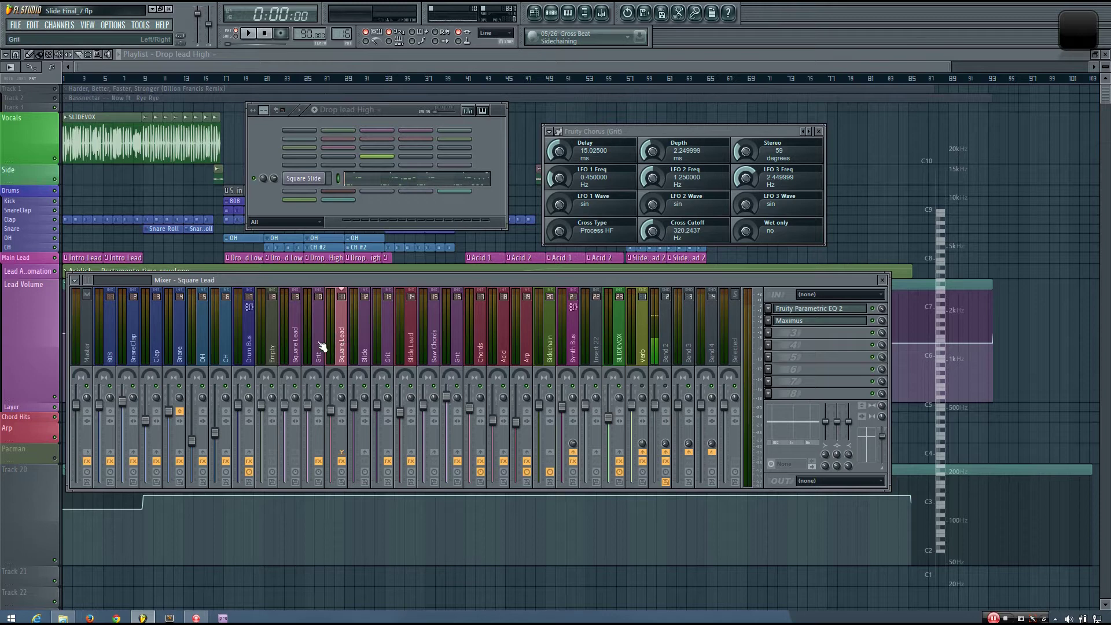
left_click(322, 348)
left_click(302, 347)
left_click(315, 347)
left_click(303, 347)
left_click(305, 350)
left_click(300, 351)
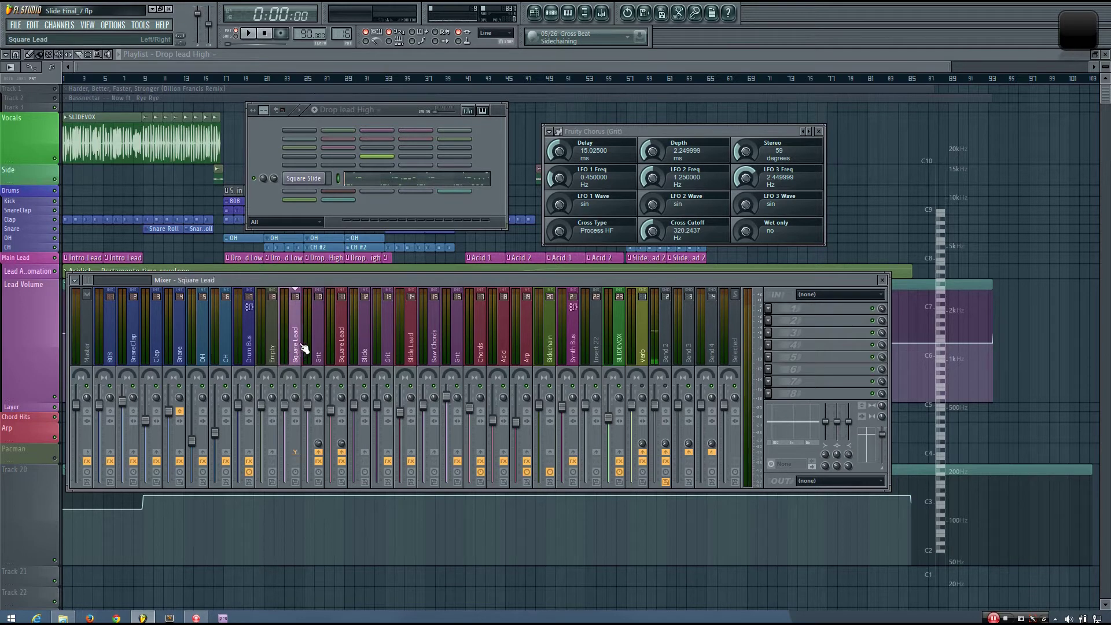
Step: Alternate between Square Lead on insert 9 and Grit on insert 10 to compare their sends, finishing on Square Lead on insert 11
left_click(312, 344)
left_click(296, 349)
left_click(313, 349)
left_click(298, 353)
left_click(306, 353)
left_click(295, 353)
left_click(308, 354)
left_click(294, 354)
left_click(309, 354)
left_click(329, 356)
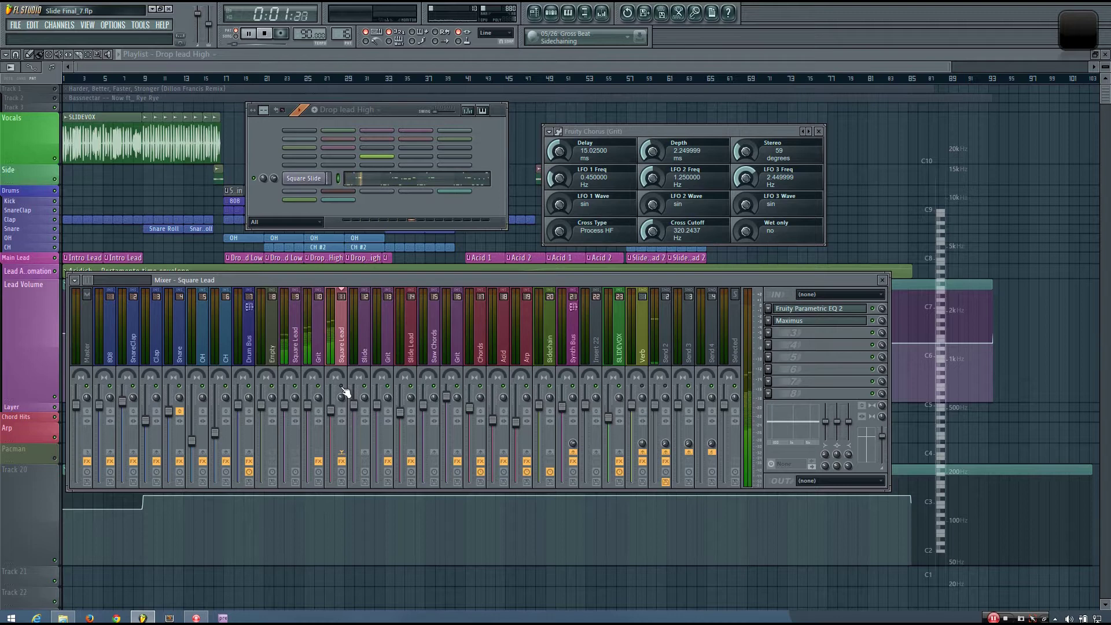
Step: Audition the Drop lead High pattern with the insert 9 Square Lead's send to the insert 11 Square Lead off and on
left_click(364, 350)
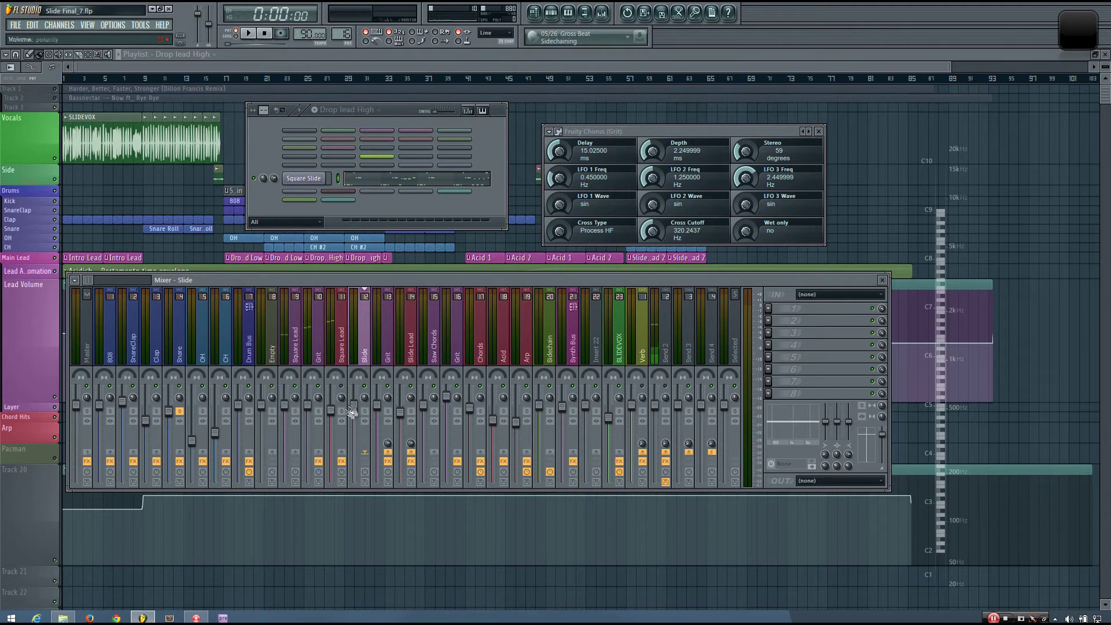
left_click(340, 354)
left_click(318, 356)
left_click(294, 357)
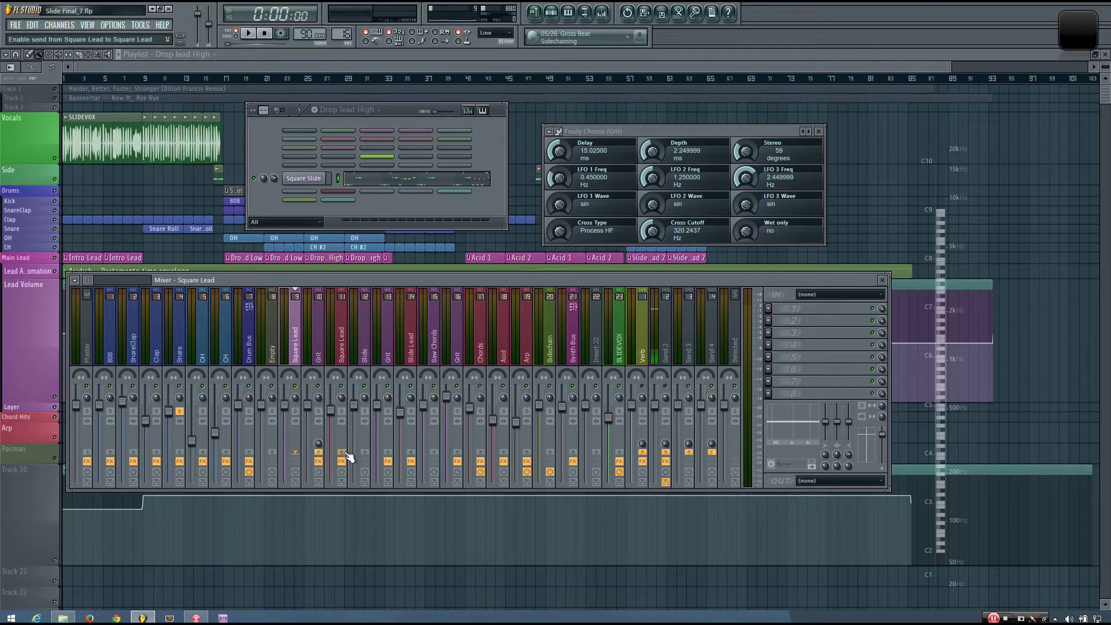
key("space")
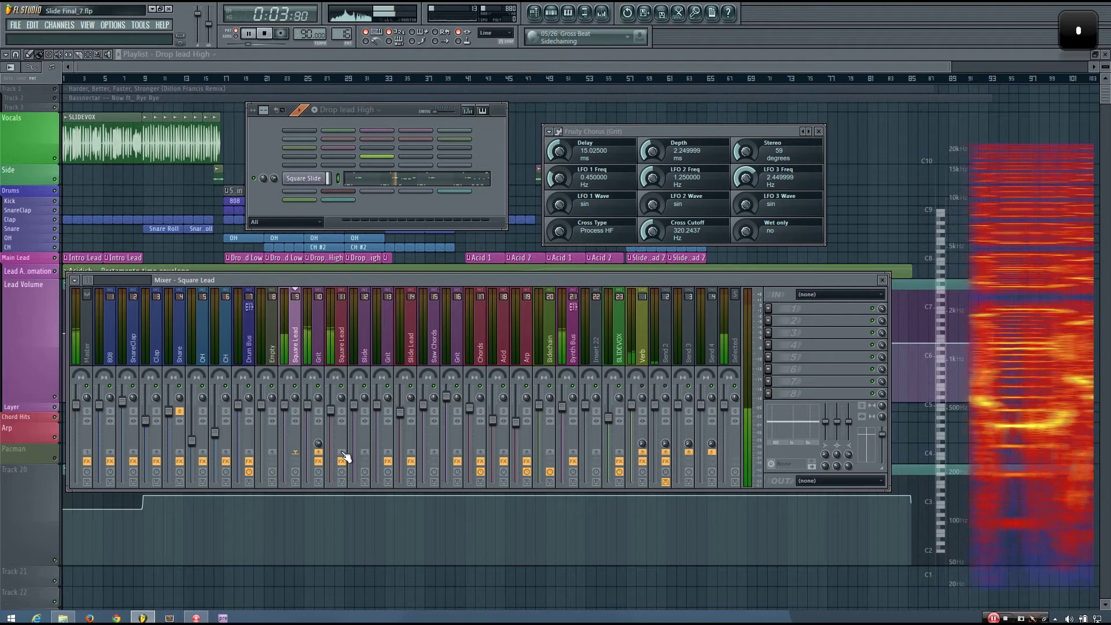
key("space")
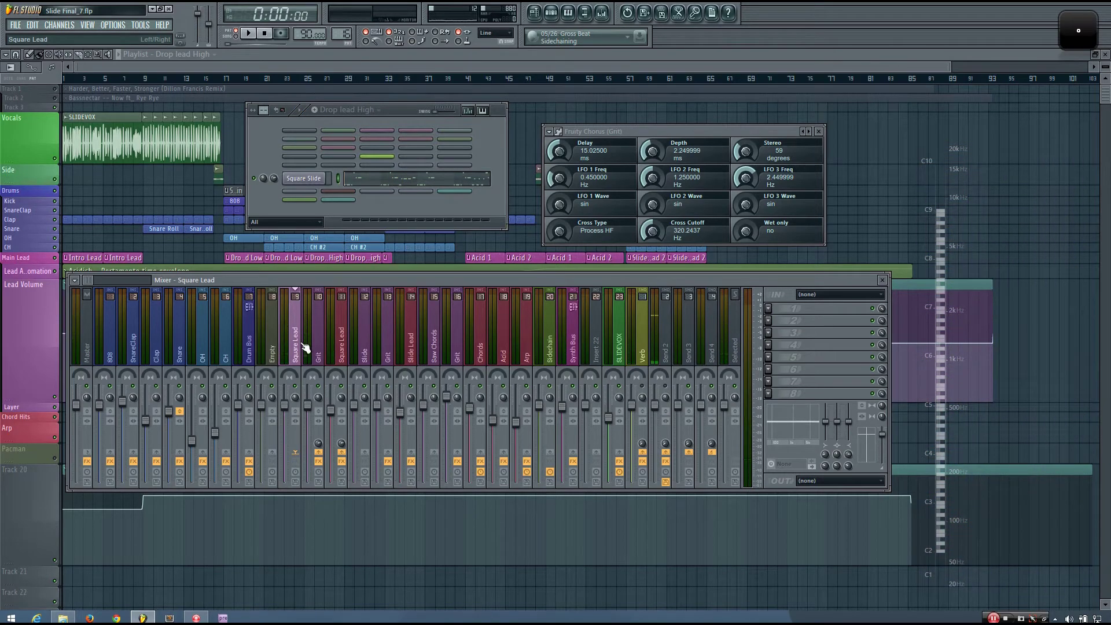
key("space")
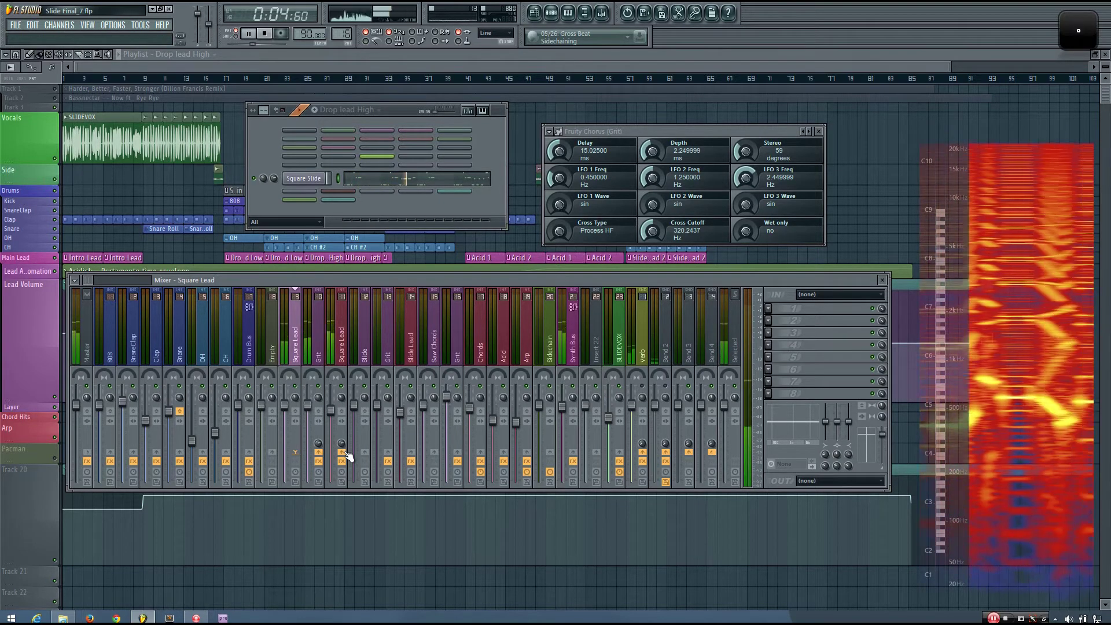
key("space")
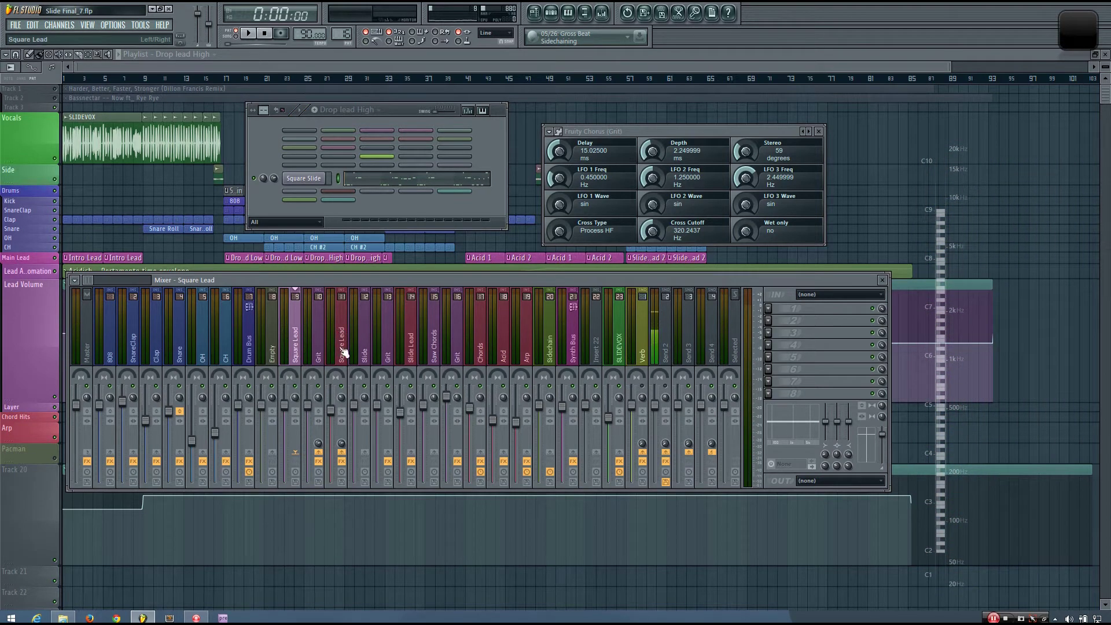
Step: Check the Grit tracks on inserts 13, 16 and 10, then follow the lead layers from insert 9 to insert 11
left_click(388, 347)
left_click(457, 347)
left_click(319, 353)
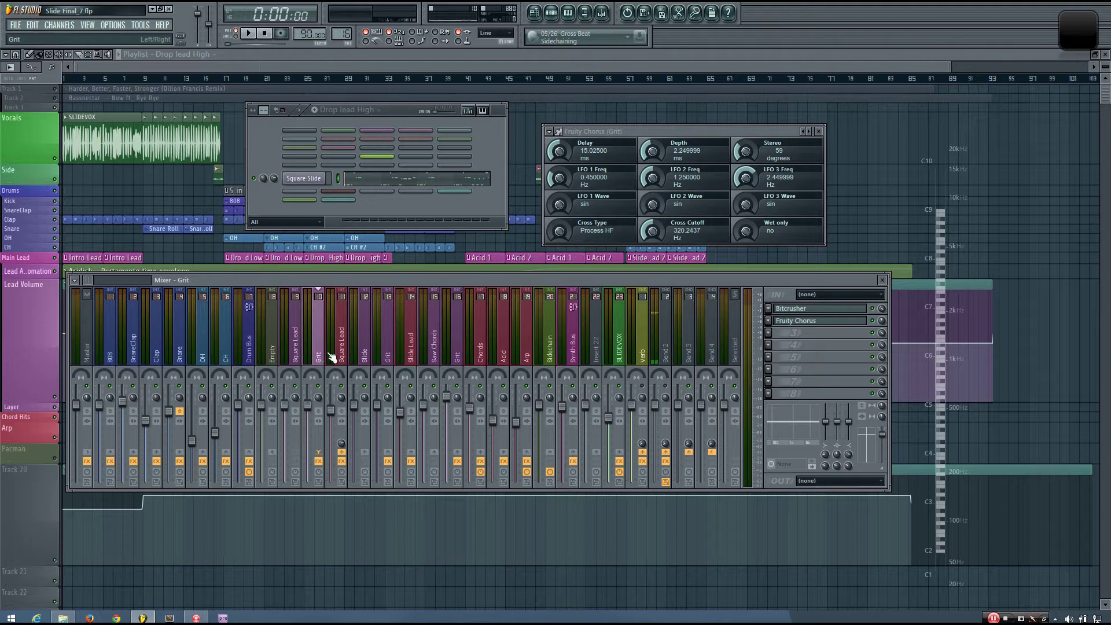
left_click(295, 355)
left_click(316, 356)
left_click(337, 354)
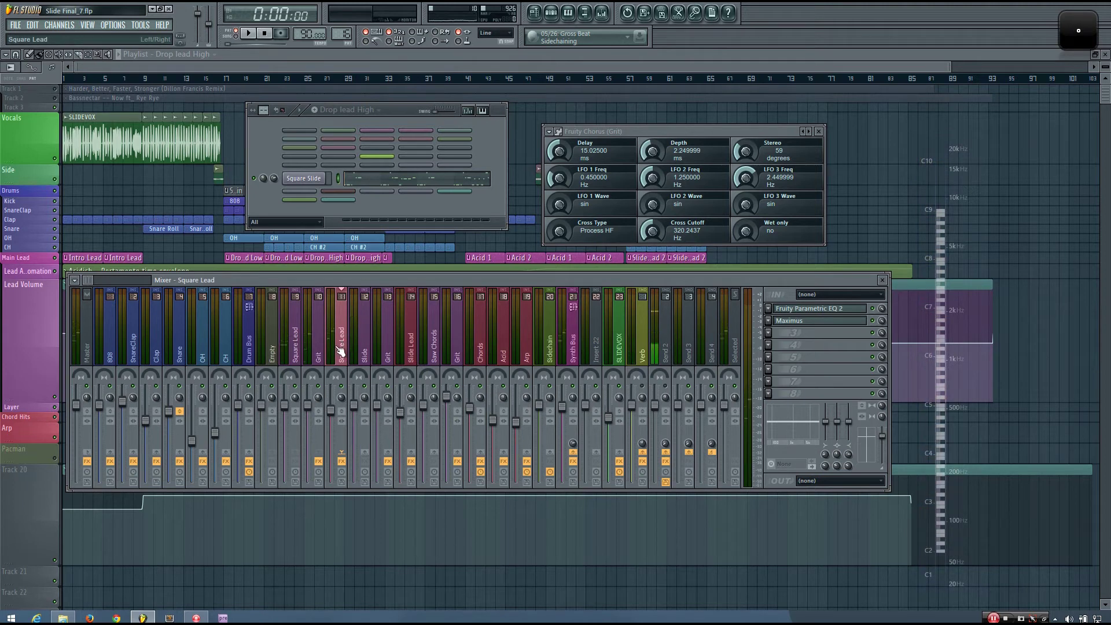
Step: Examine the Synth Bus on insert 21 and trace the Square Lead and Grit layers on inserts 9 to 11 that feed it
left_click(573, 350)
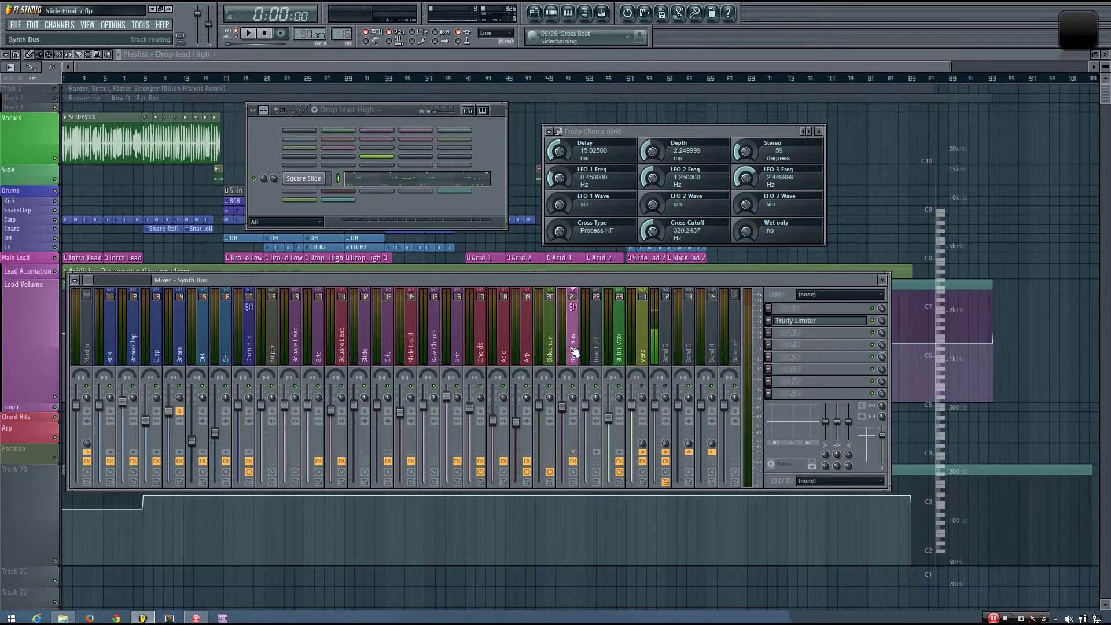
left_click(341, 354)
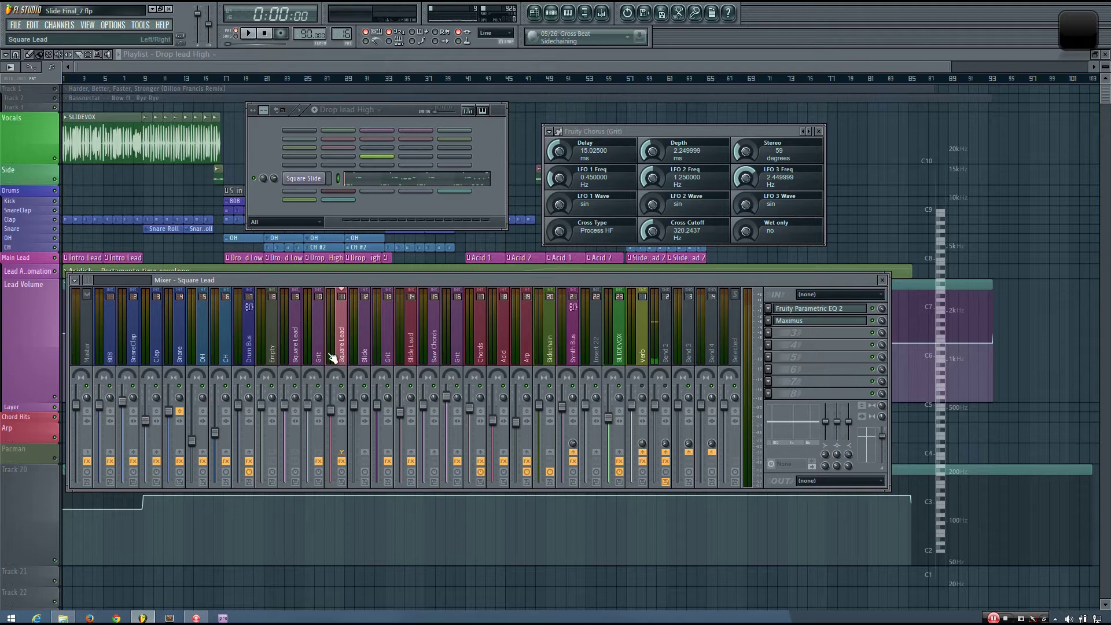
left_click(311, 354)
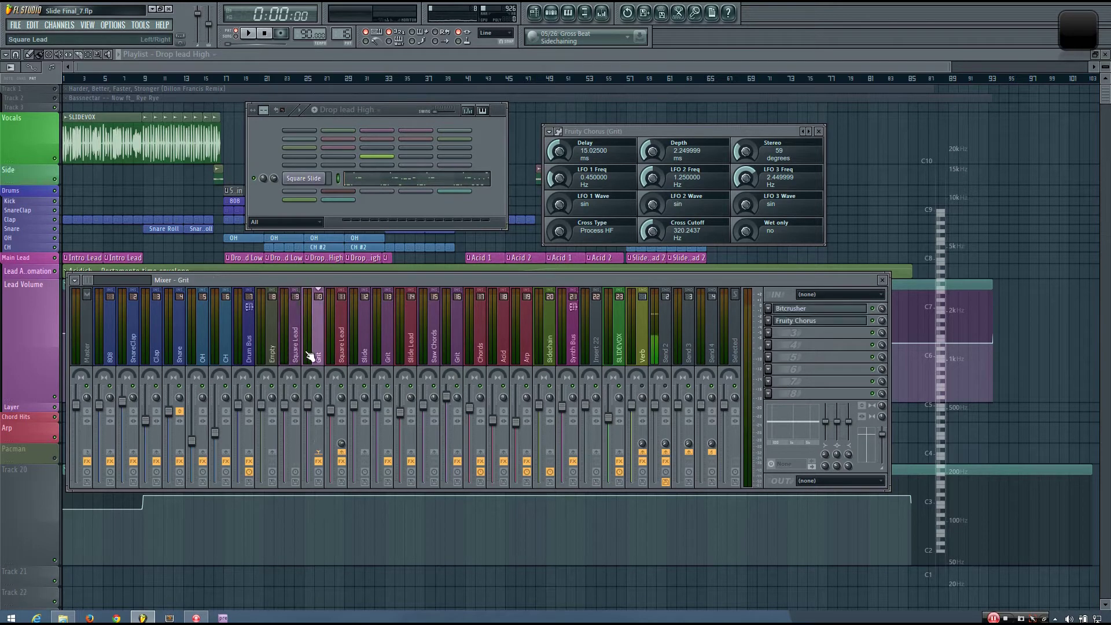
left_click(294, 355)
left_click(311, 355)
left_click(339, 351)
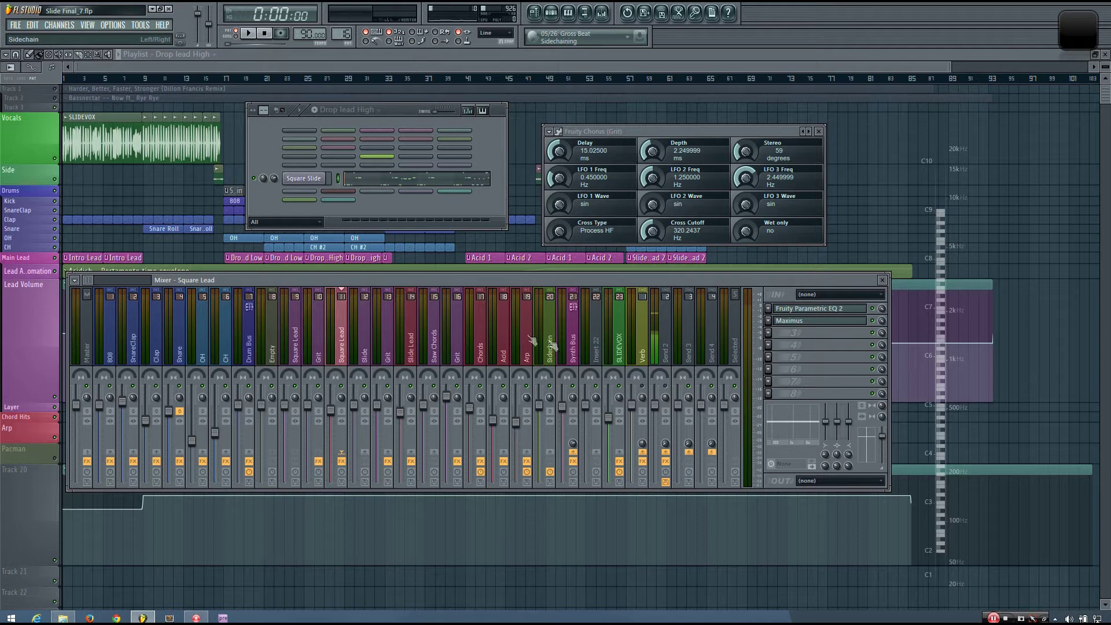
Step: Select the Slide track on insert 12, switch to the Slide Lead pattern and audition it while checking Grit on insert 13
left_click(370, 333)
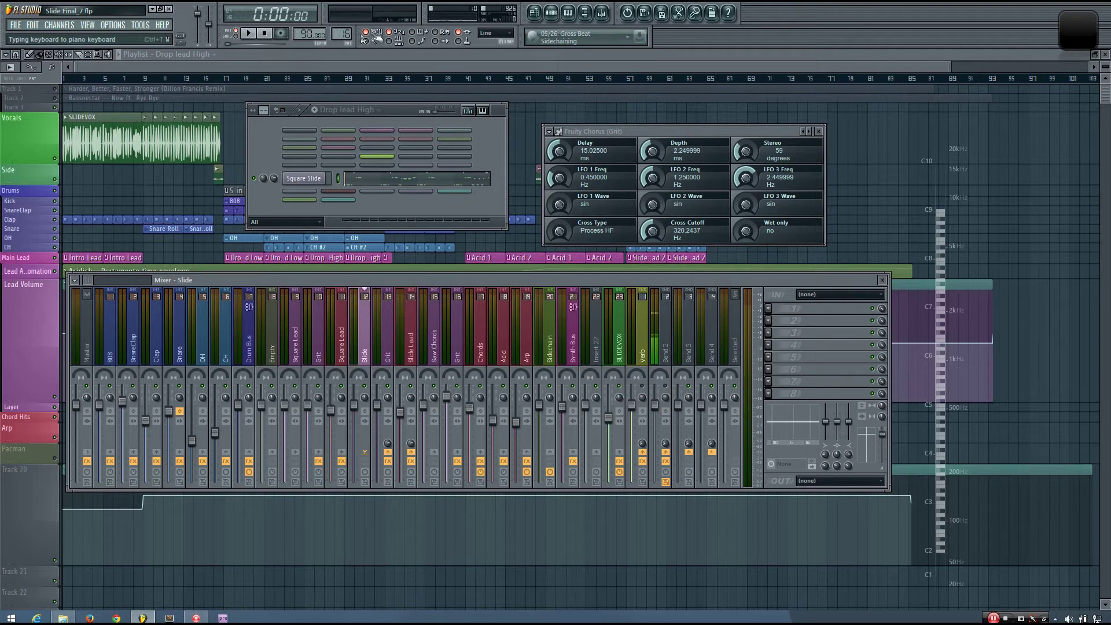
scroll(342, 33, "up", 2)
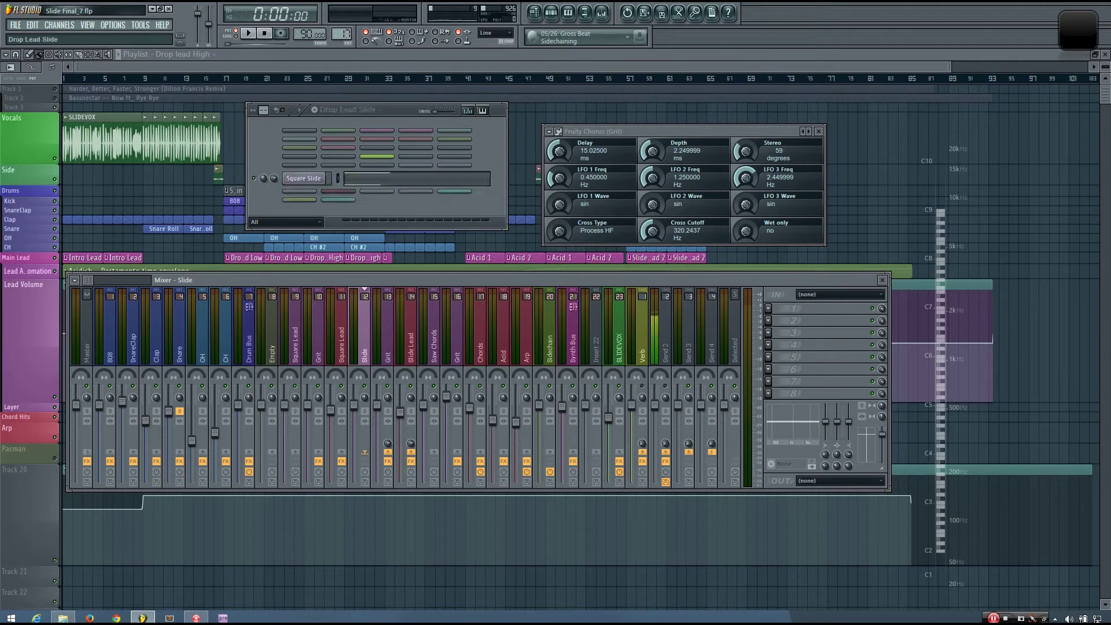
key("space")
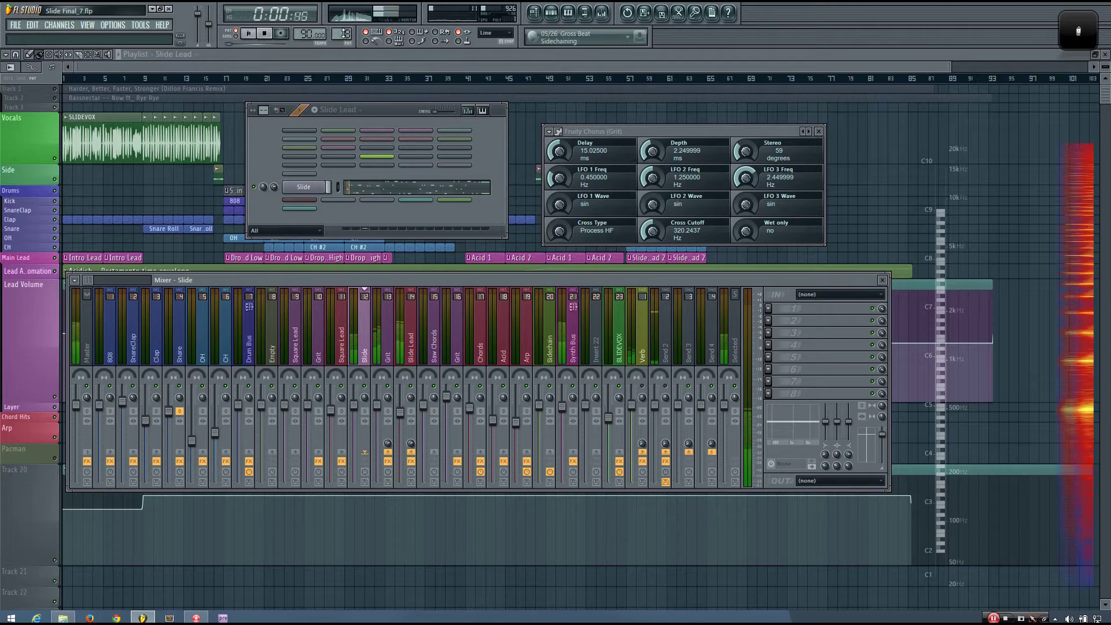
left_click(395, 347)
left_click(365, 354)
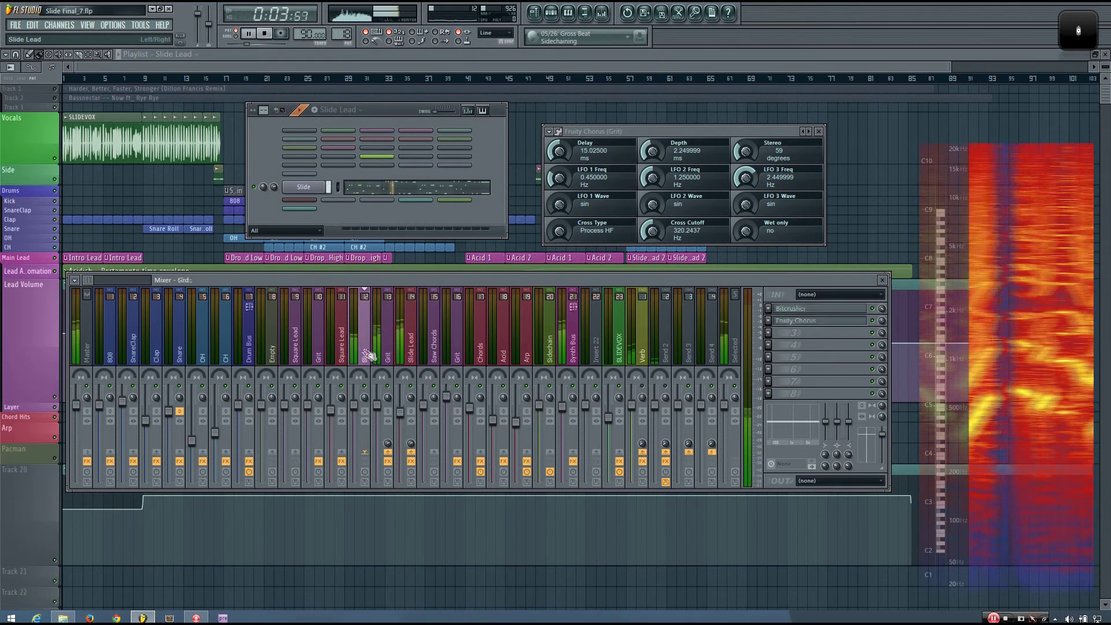
key("space")
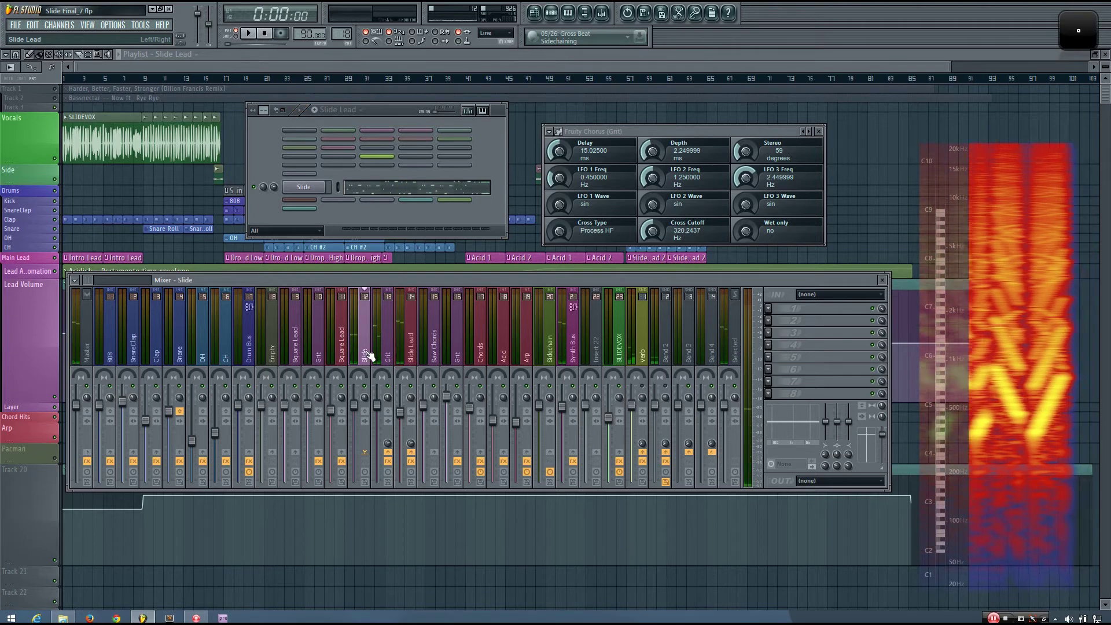
Step: Examine the effects on the Grit track on insert 13 and the Slide Lead track on insert 14
left_click(393, 345)
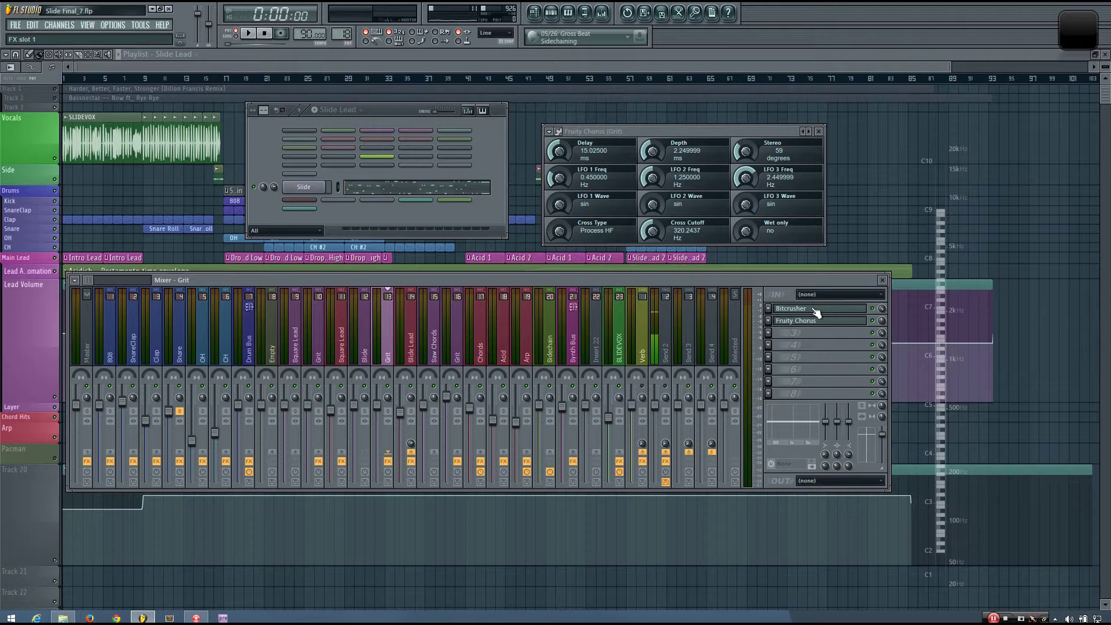
left_click_drag(376, 341, 411, 328)
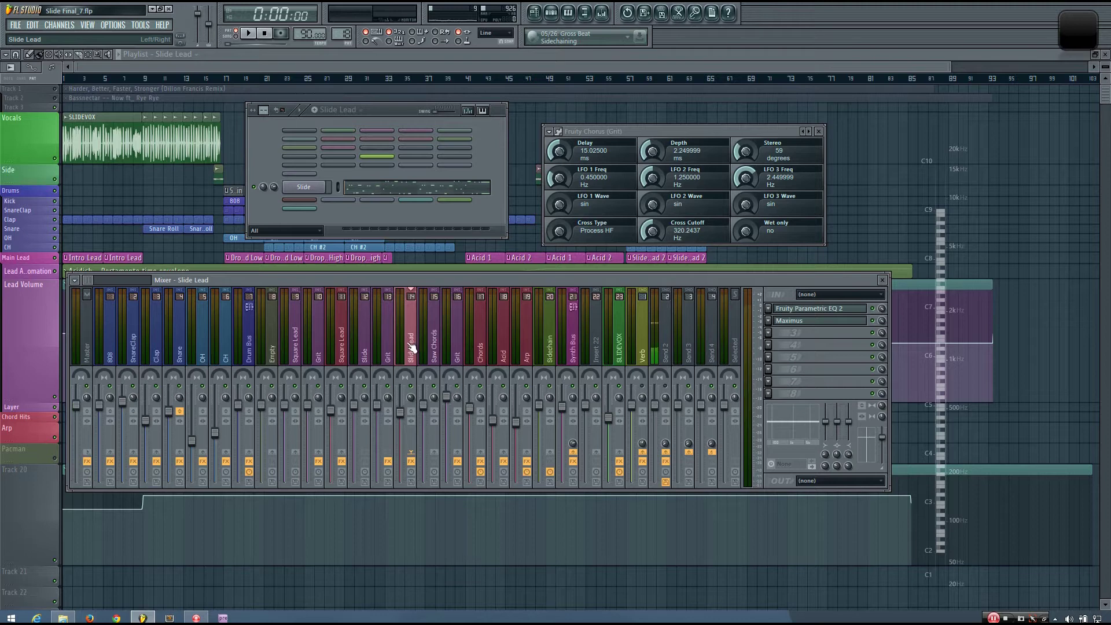
mouse_move(410, 352)
left_mouse_down()
mouse_move(373, 353)
mouse_move(408, 350)
left_mouse_up()
Step: Select the Saw Chords track on insert 15 and switch to the Chord Hits pattern
left_click(435, 339)
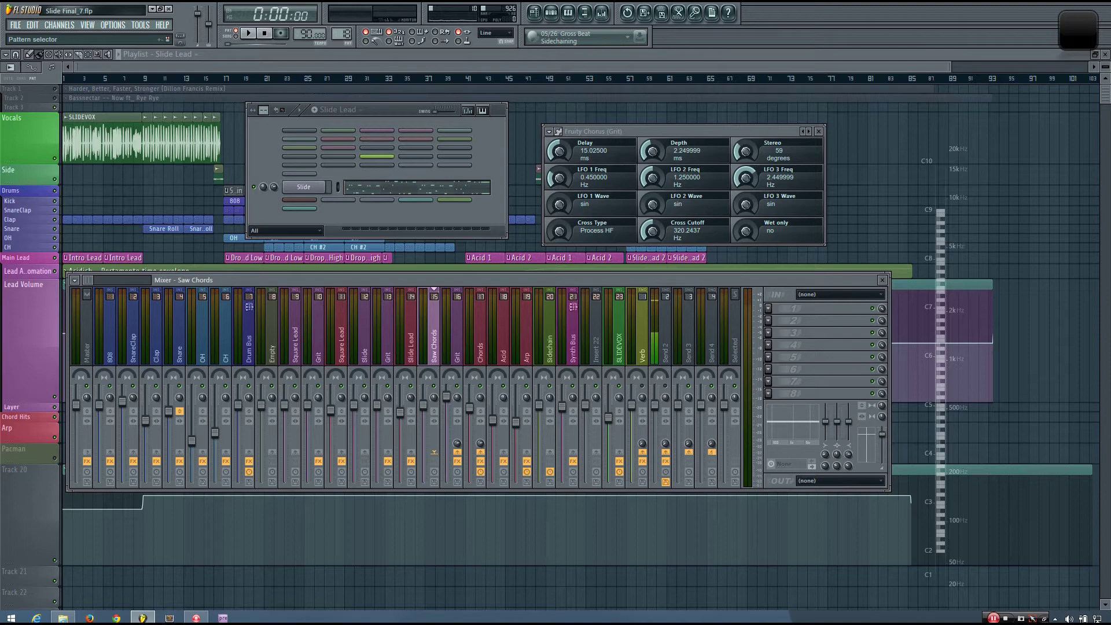
key("F4")
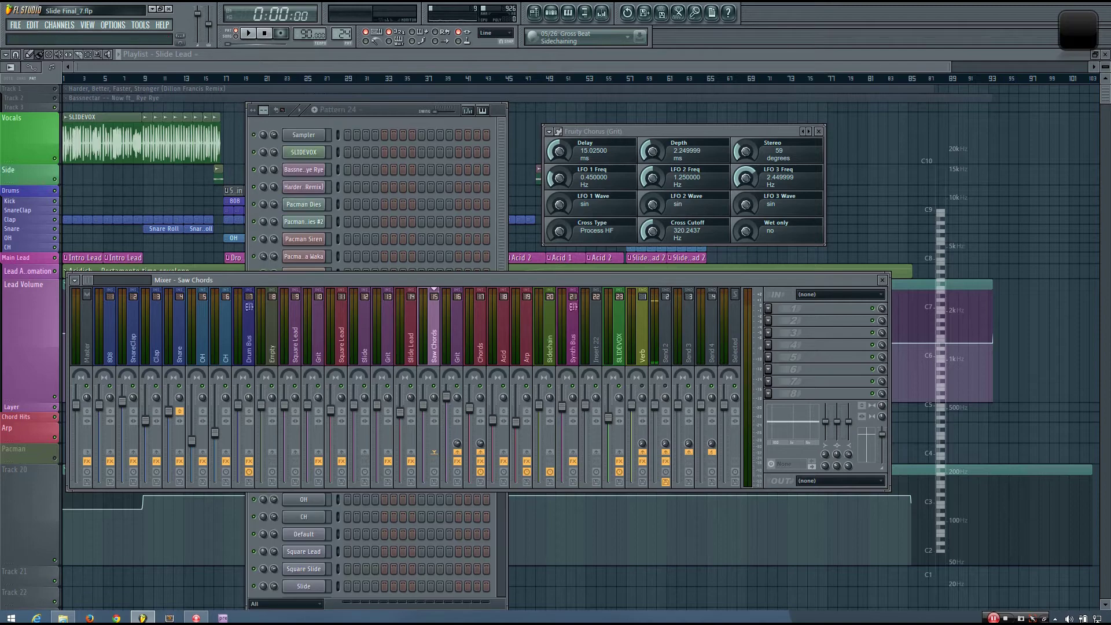
left_click_drag(342, 34, 341, 41)
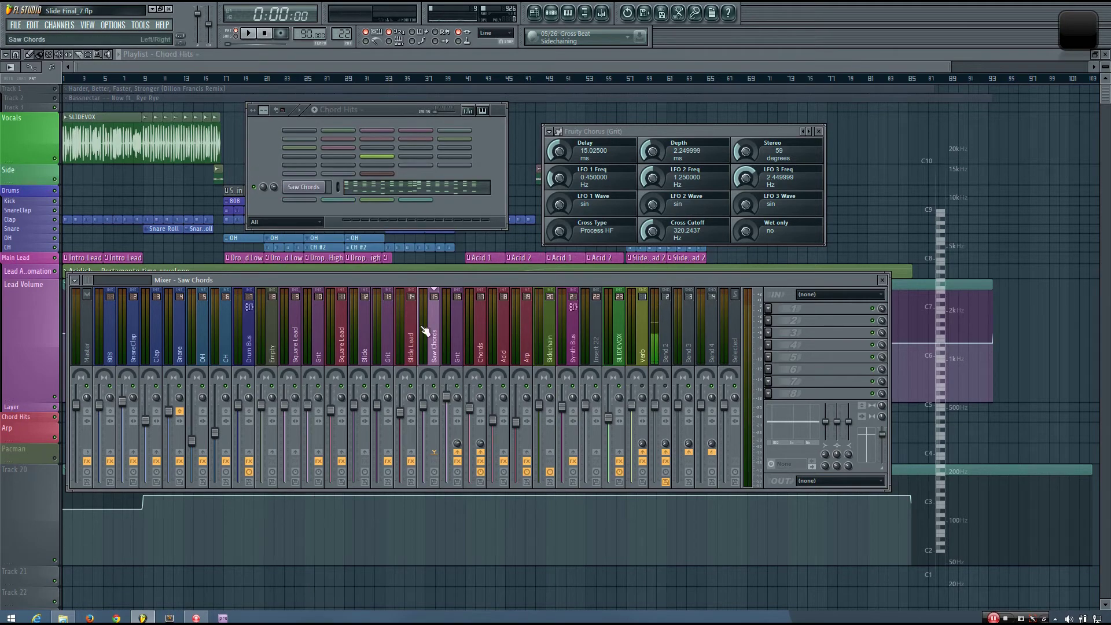
Step: Audition the Chord Hits pattern while checking the Chords track on insert 17 and Saw Chords on insert 15
key("space")
mouse_move(89, 278)
left_mouse_down()
mouse_move(102, 278)
mouse_move(93, 277)
left_mouse_up()
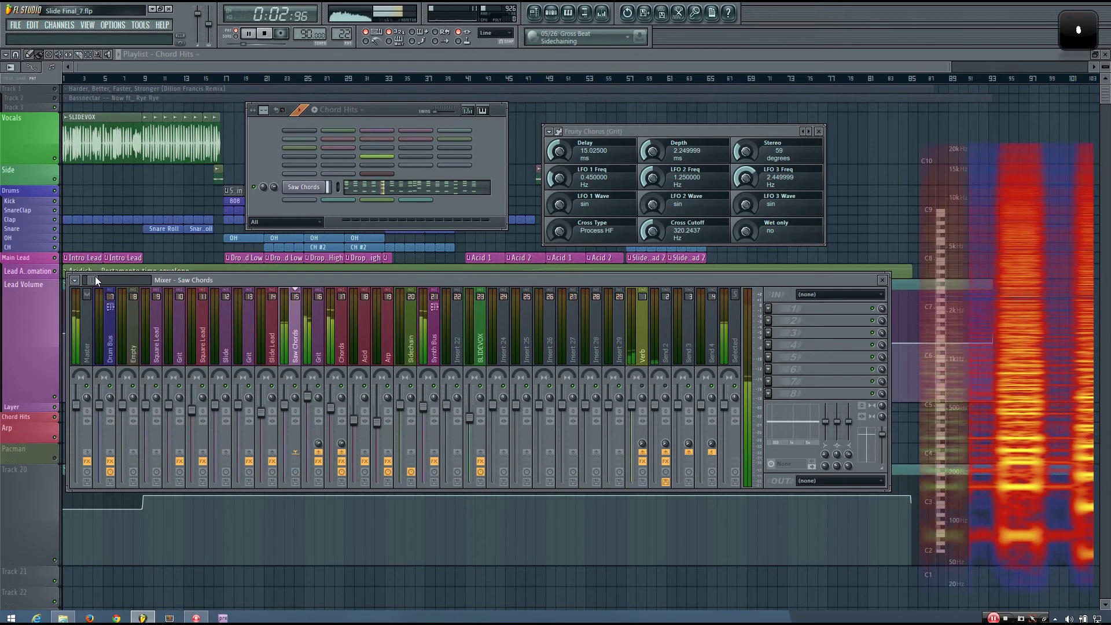
left_click(337, 347)
left_click(295, 353)
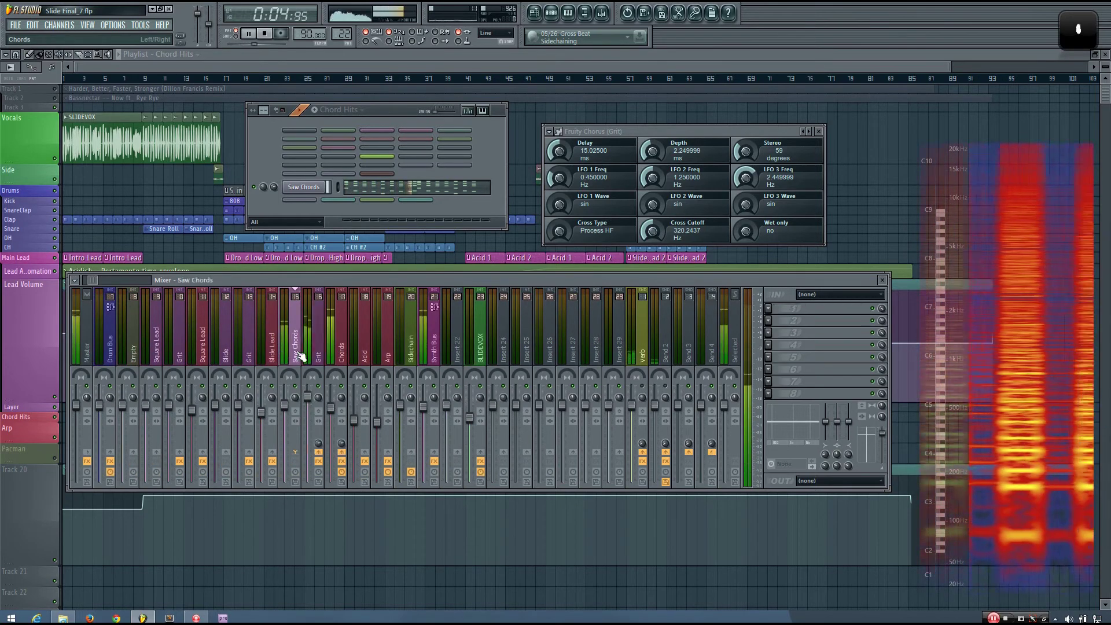
key("space")
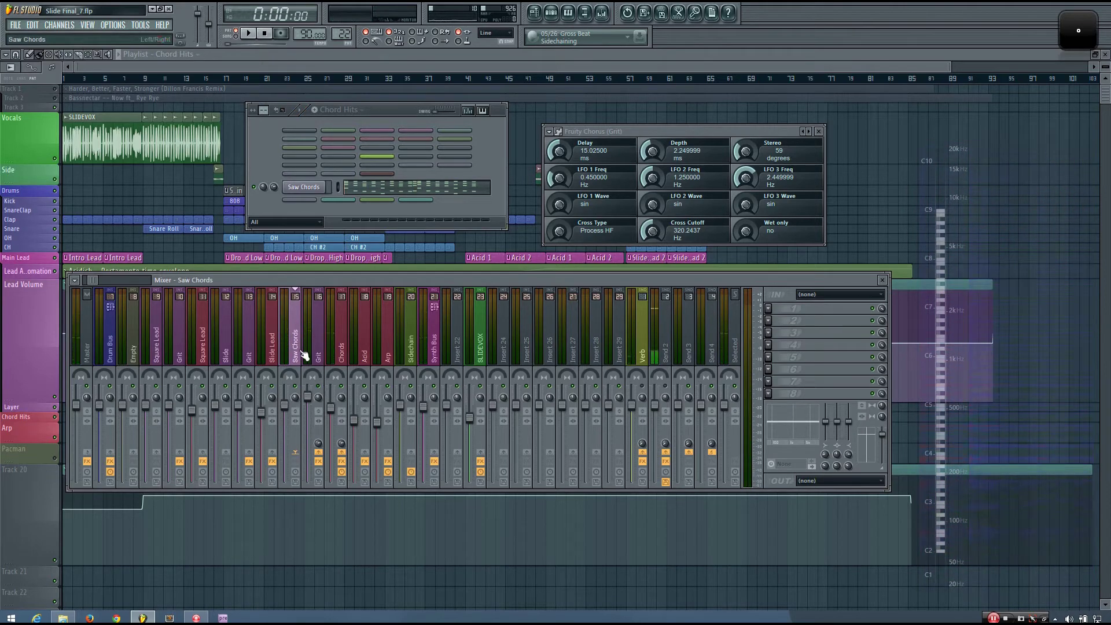
Step: Replay the Chord Hits pattern in short bursts while examining Grit on insert 16 and Chords on insert 17
key("space")
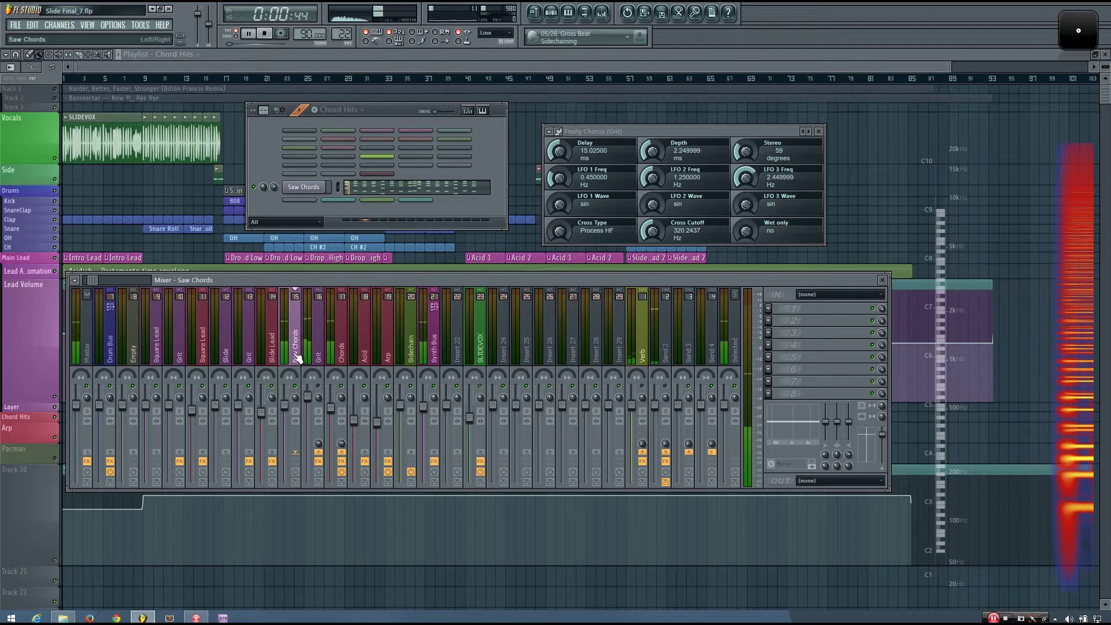
key("space")
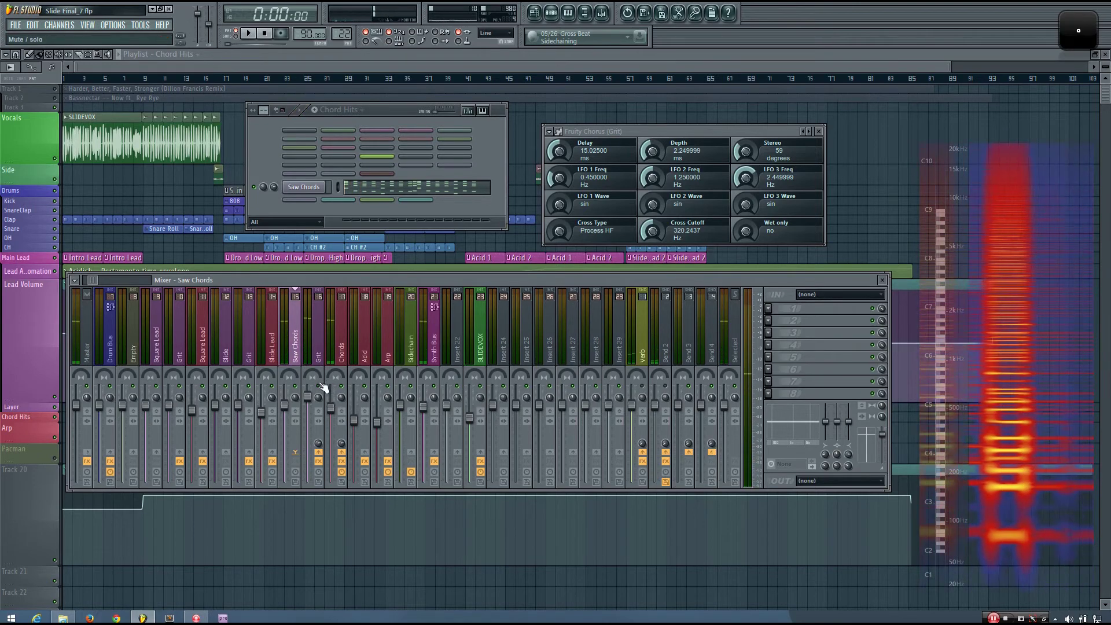
left_click(313, 356)
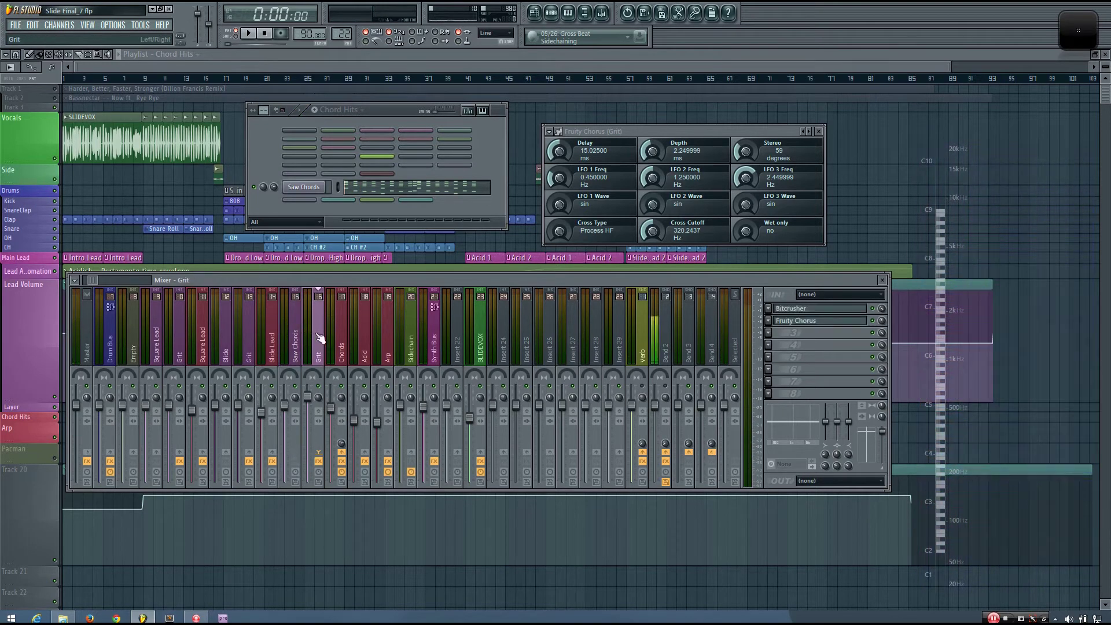
key("space")
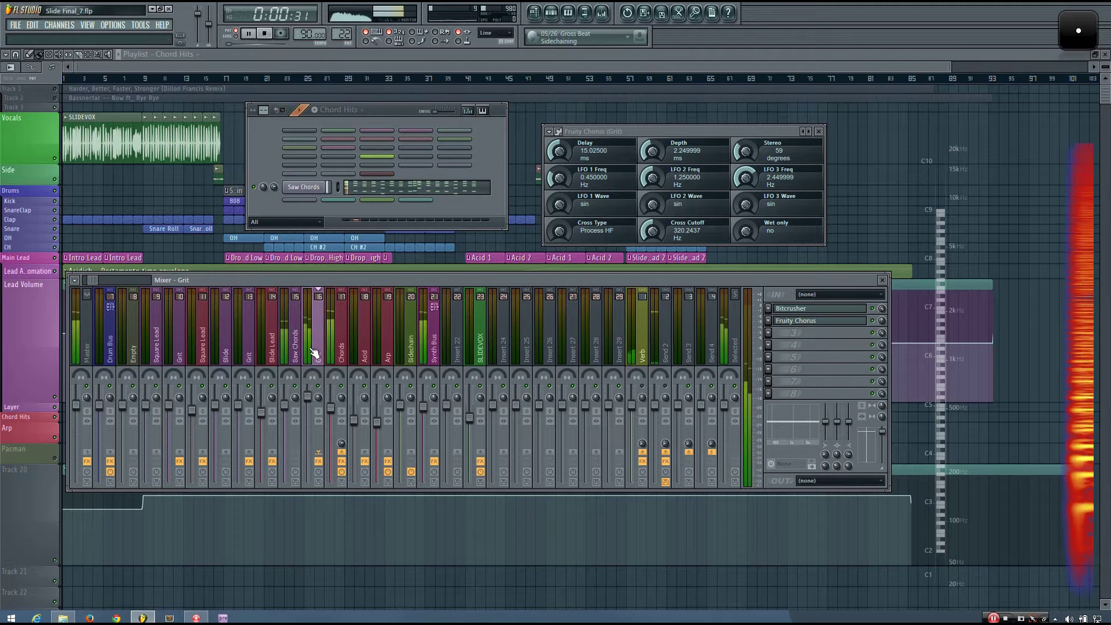
key("space")
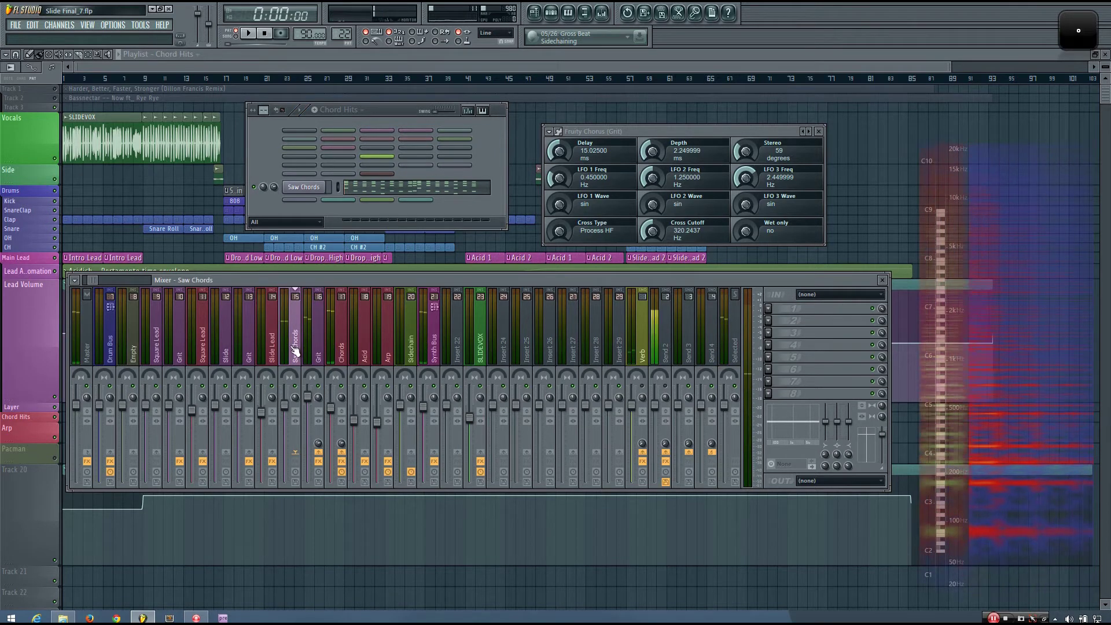
left_click(342, 350)
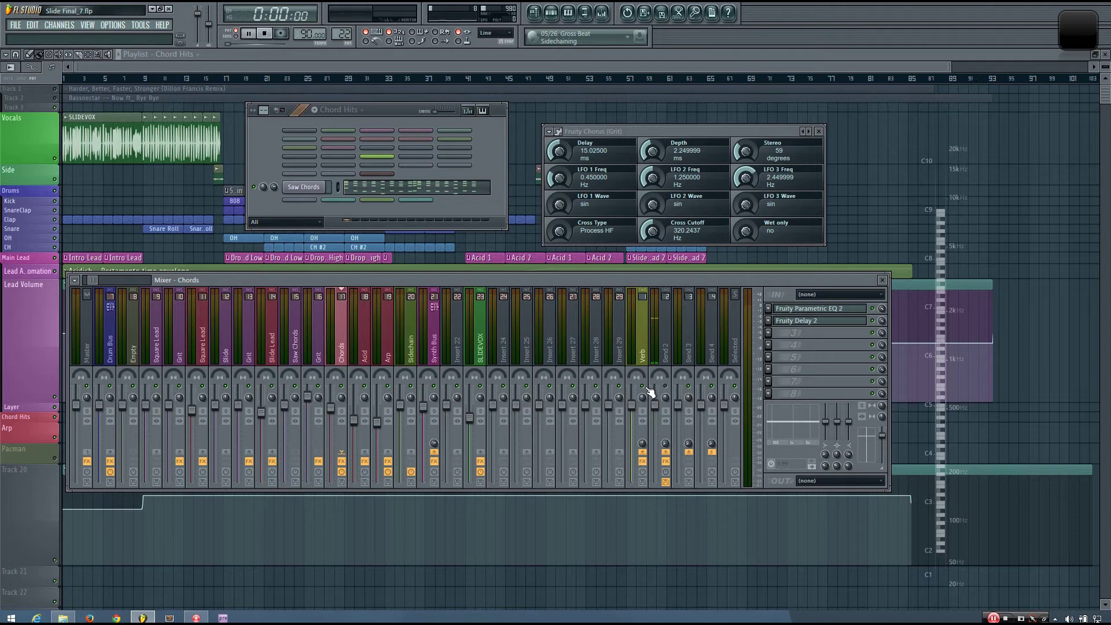
key("space")
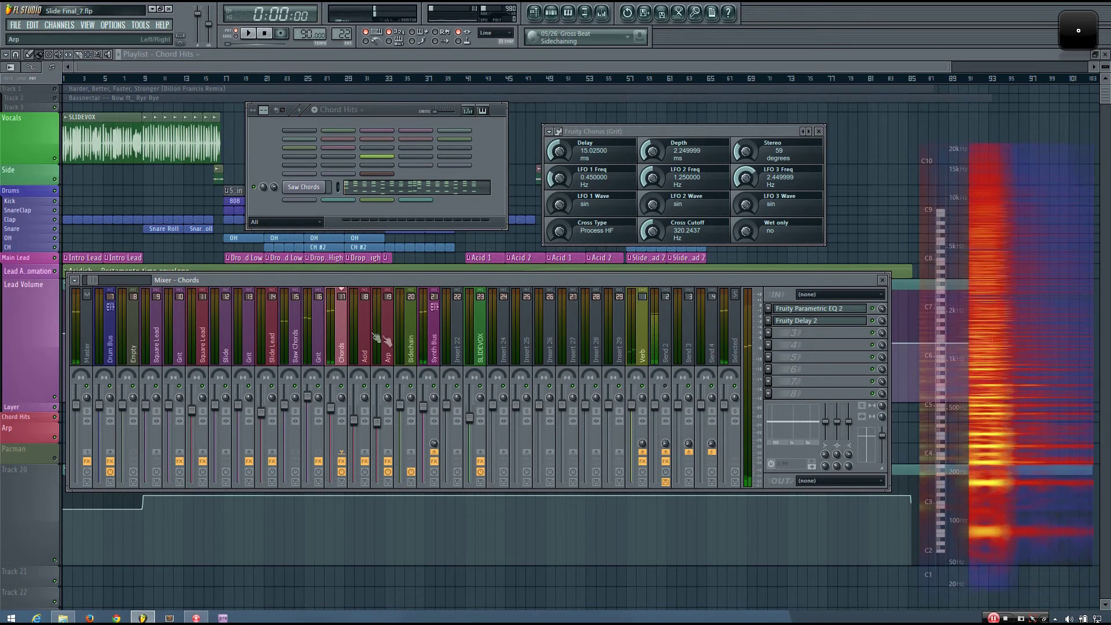
Step: Select the Acid track on insert 18, switch to the Acid 1 pattern and audition it
key("space")
left_click(434, 352)
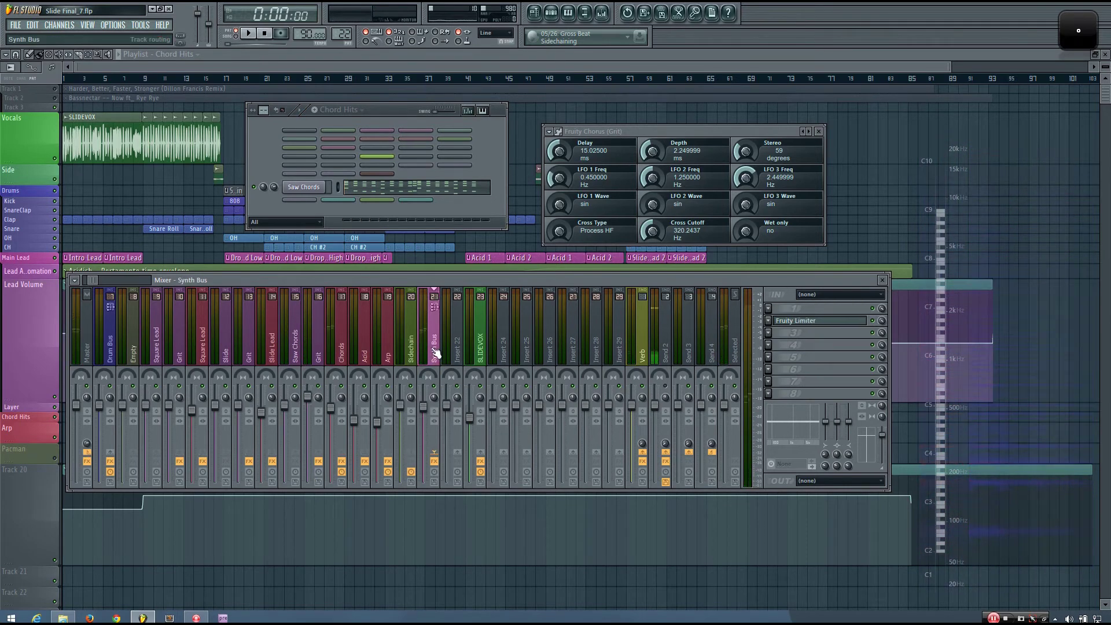
left_click(366, 352)
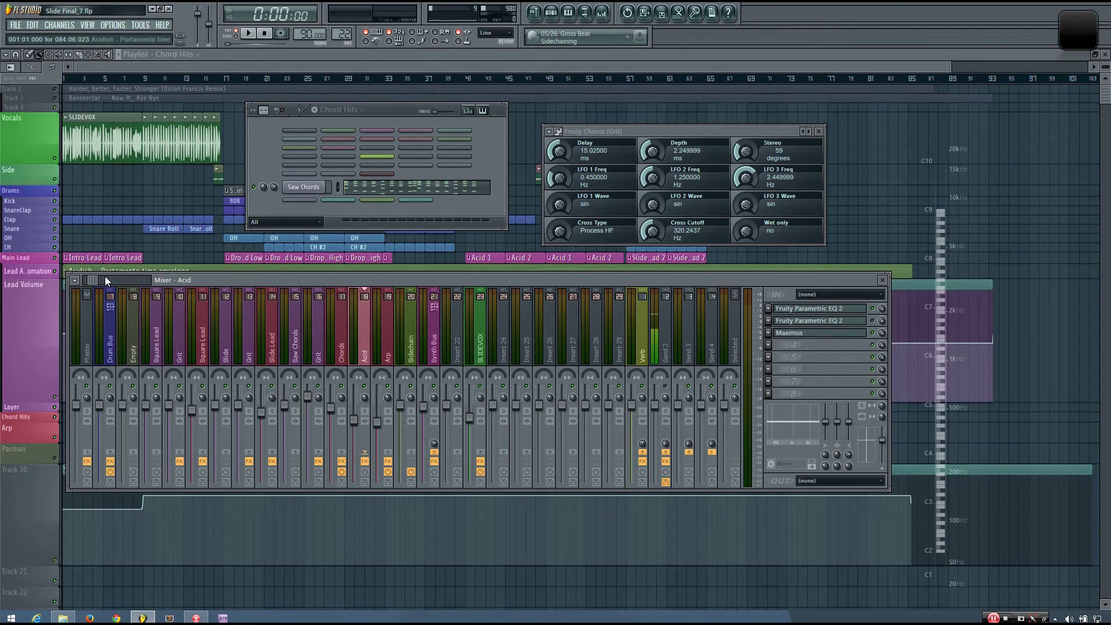
scroll(94, 277, "down", 2)
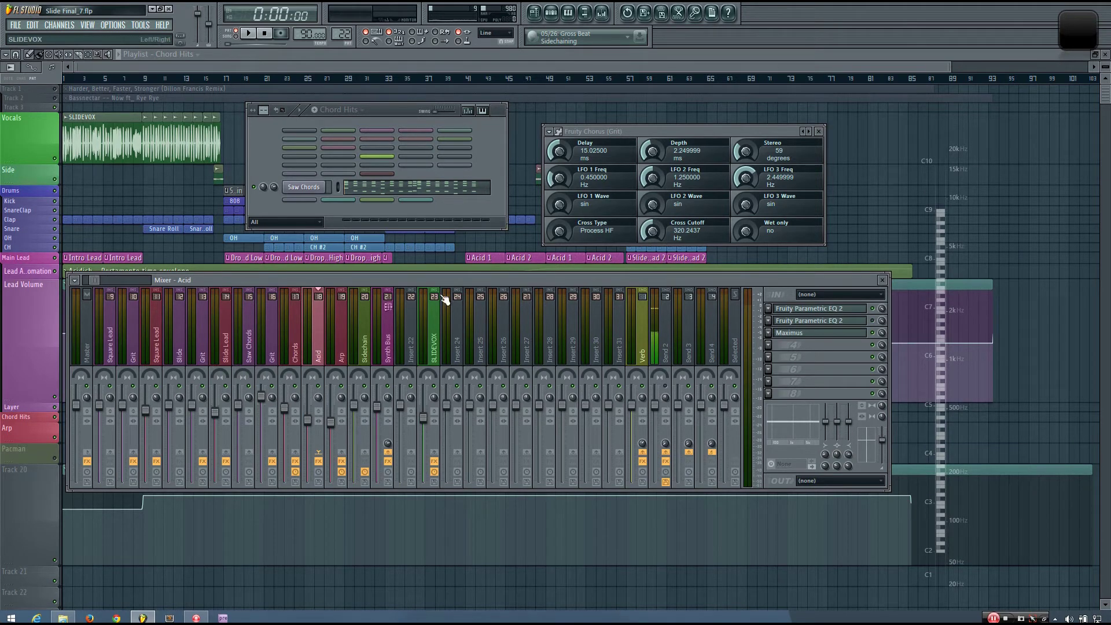
left_click_drag(341, 34, 341, 52)
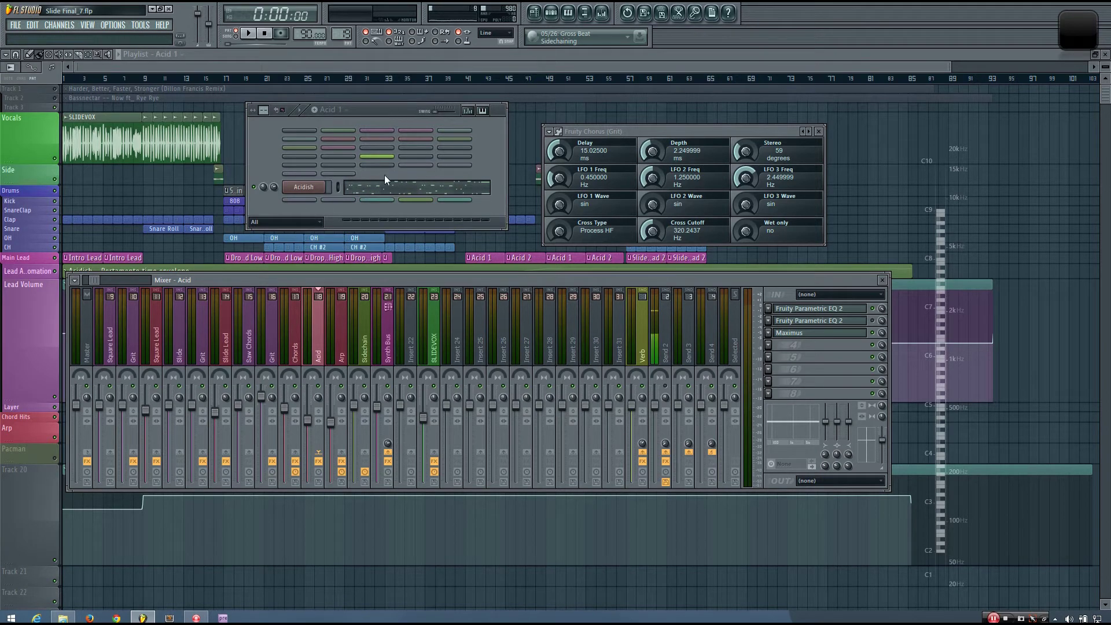
key("space")
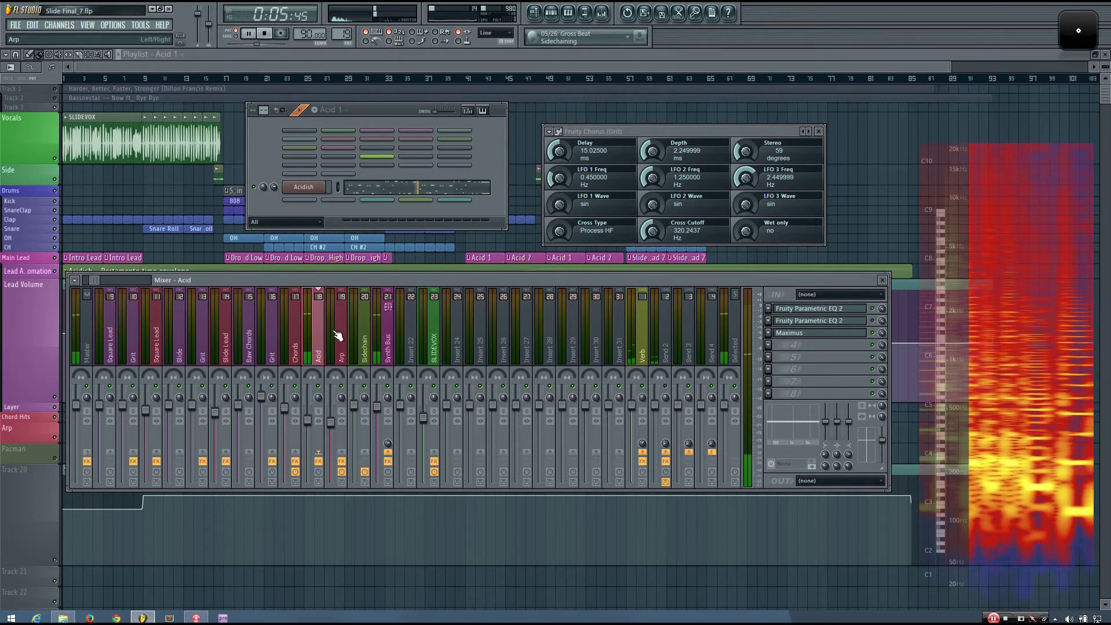
key("space")
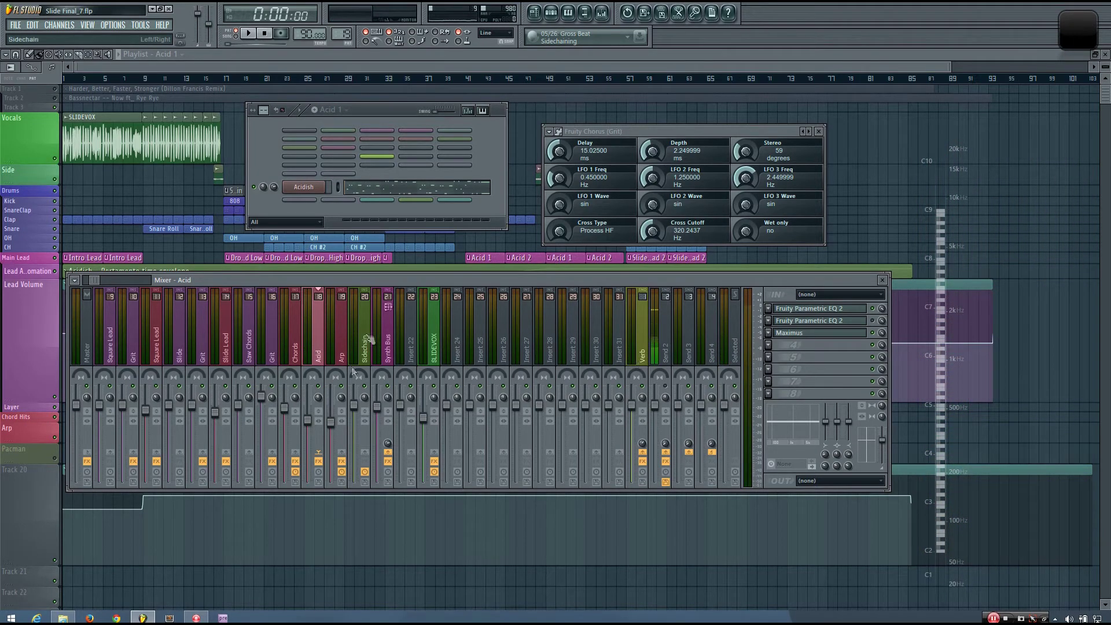
Step: Select the Arp track on insert 19, switch to the Arp pattern and audition it
left_click(391, 358)
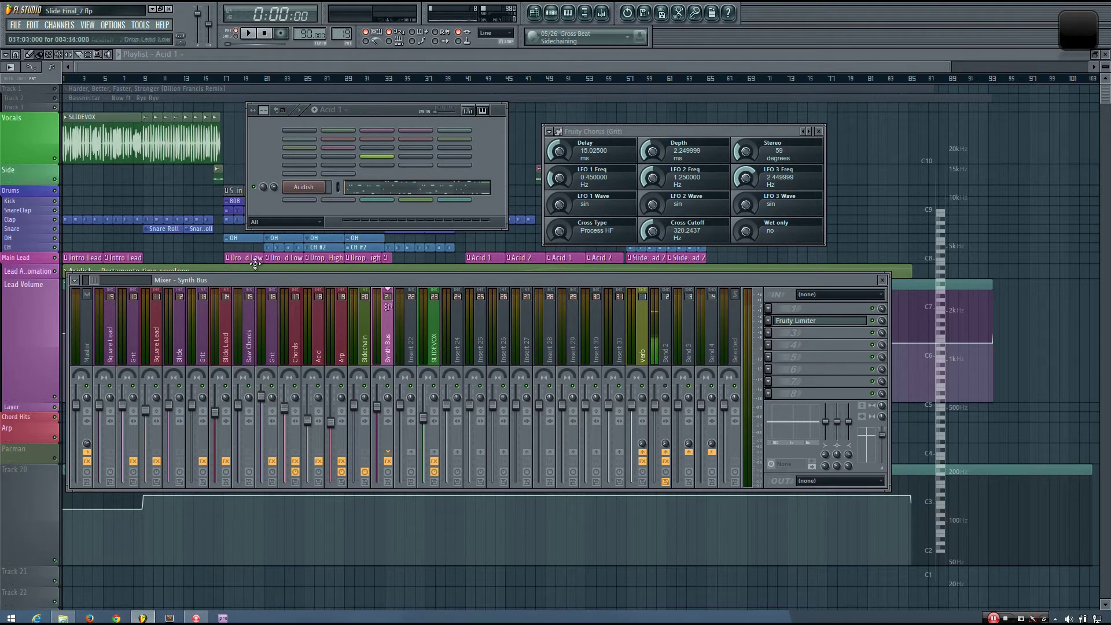
left_click(342, 327)
left_click_drag(342, 34, 342, 22)
key("space")
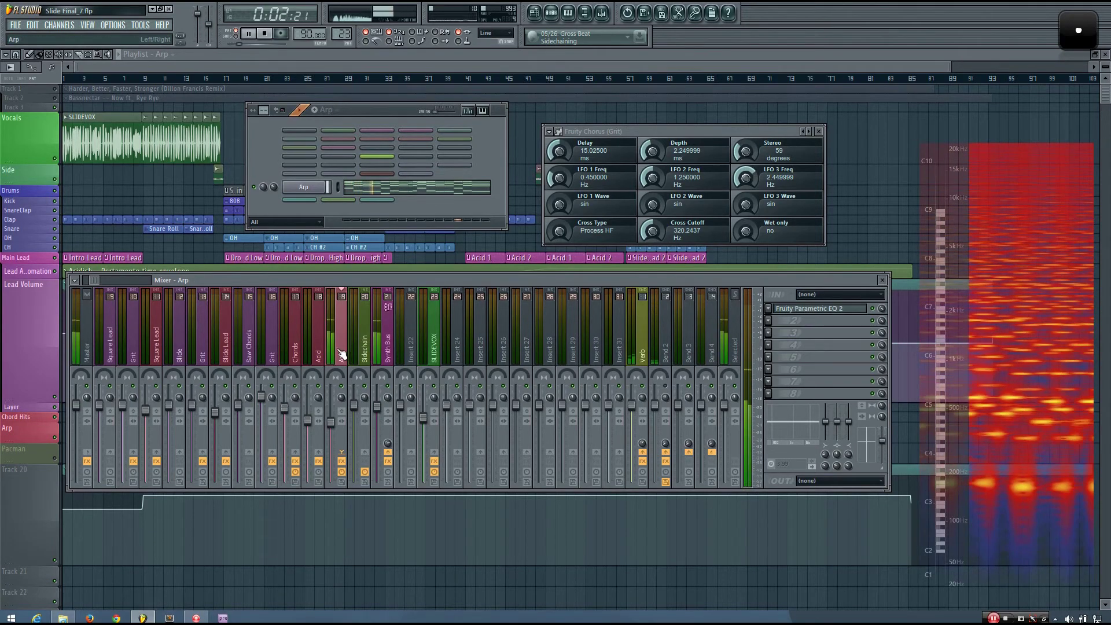
key("space")
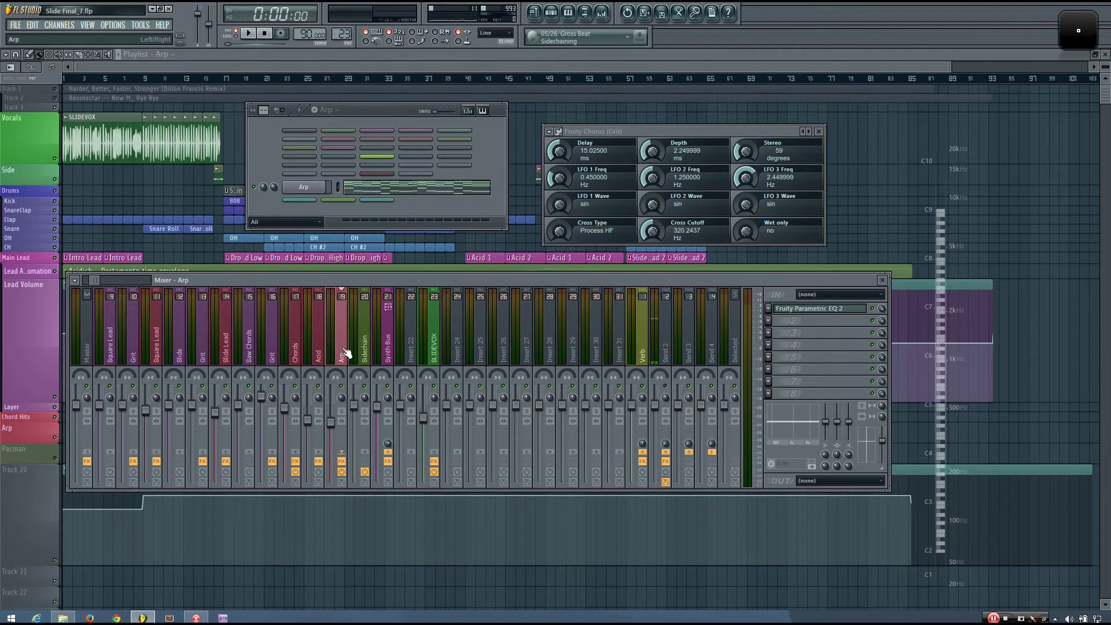
Step: Check the Synth Bus, clear the floating windows and audition the song in the playlist around bars 17, 26, 15, 43 and 49
left_click(388, 339)
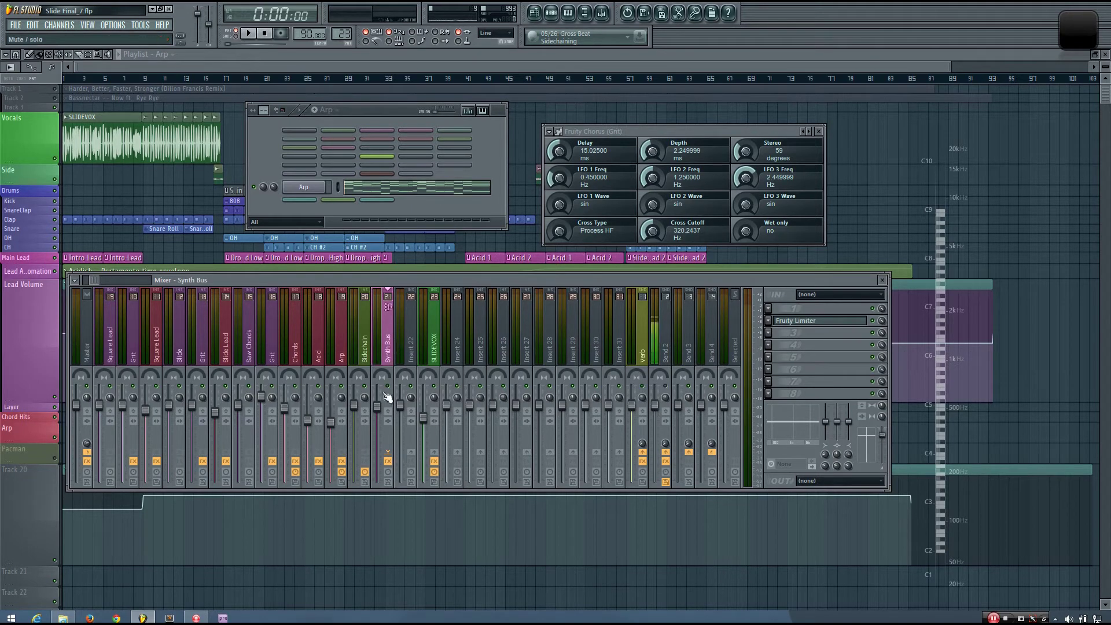
left_click(225, 80)
key("F12")
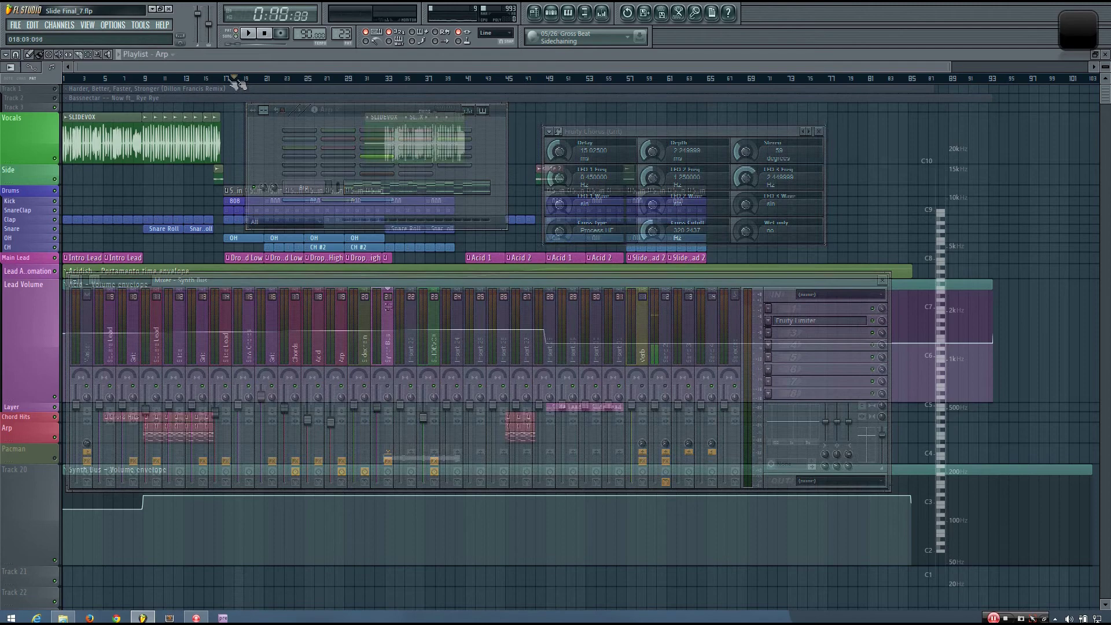
key("space")
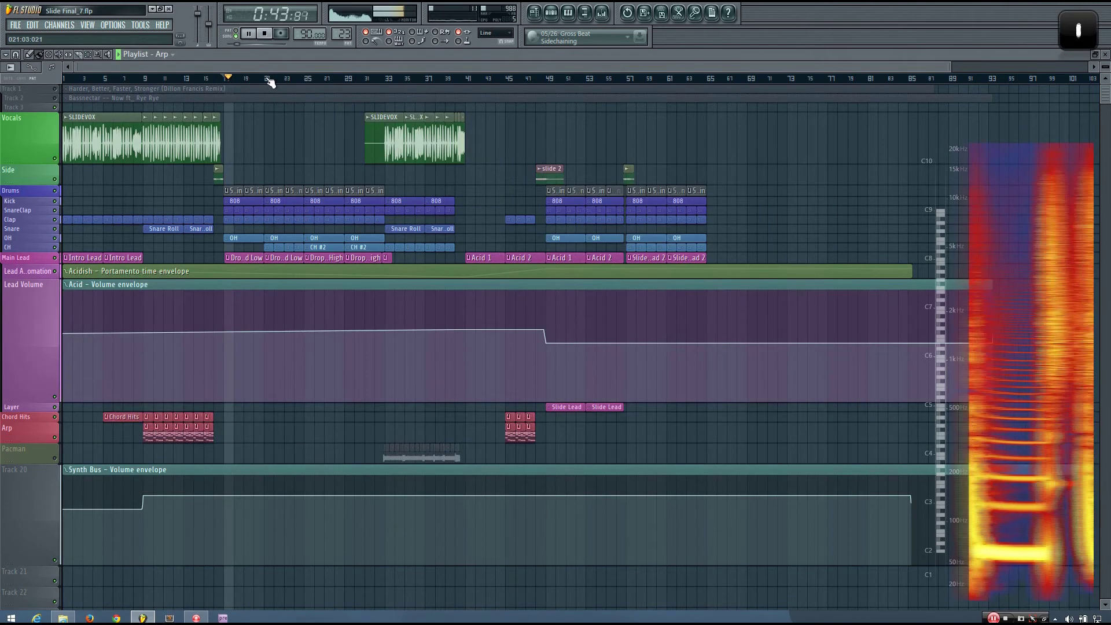
left_click(313, 79)
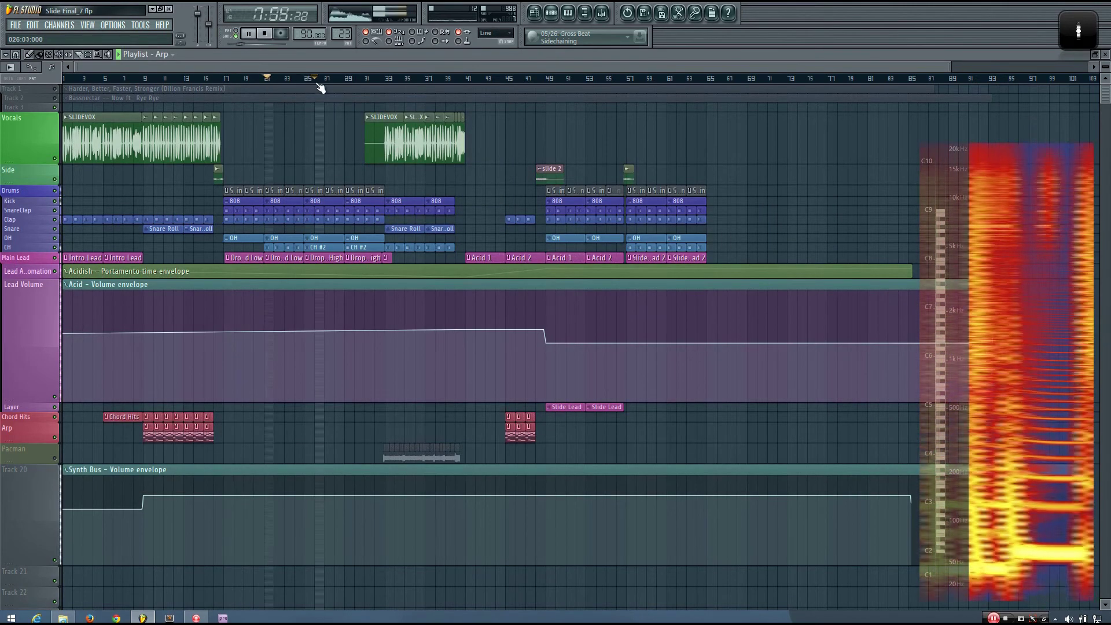
left_click(203, 79)
left_click(488, 80)
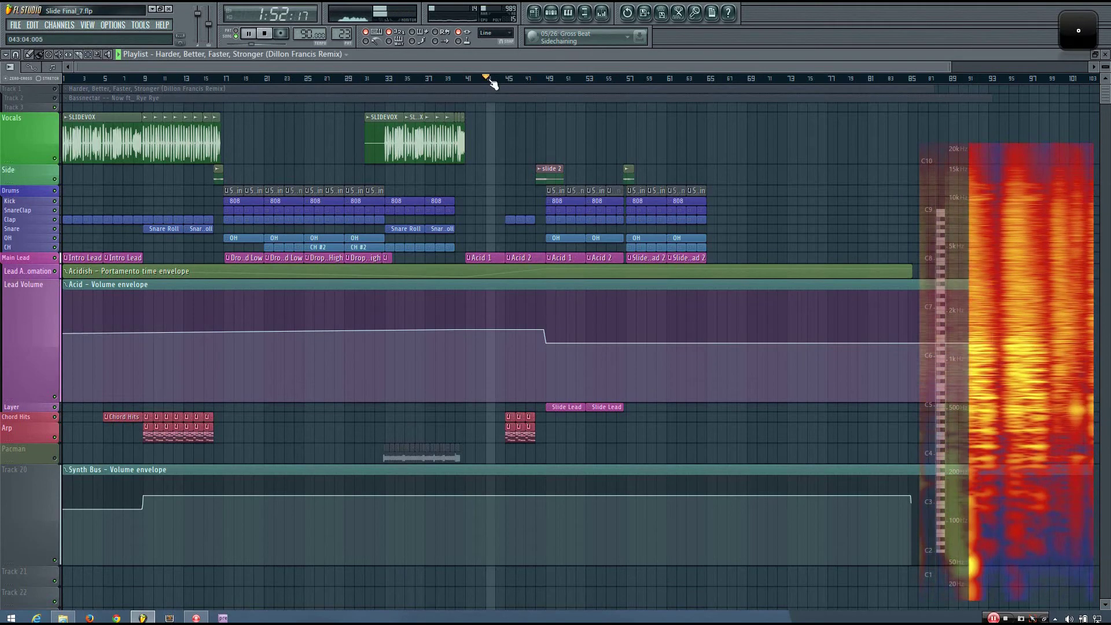
left_click(556, 79)
key("space")
Step: Reopen the mixer and view the Synth Bus's Fruity Limiter, arranging both windows so the mixer tracks remain accessible
key("F9")
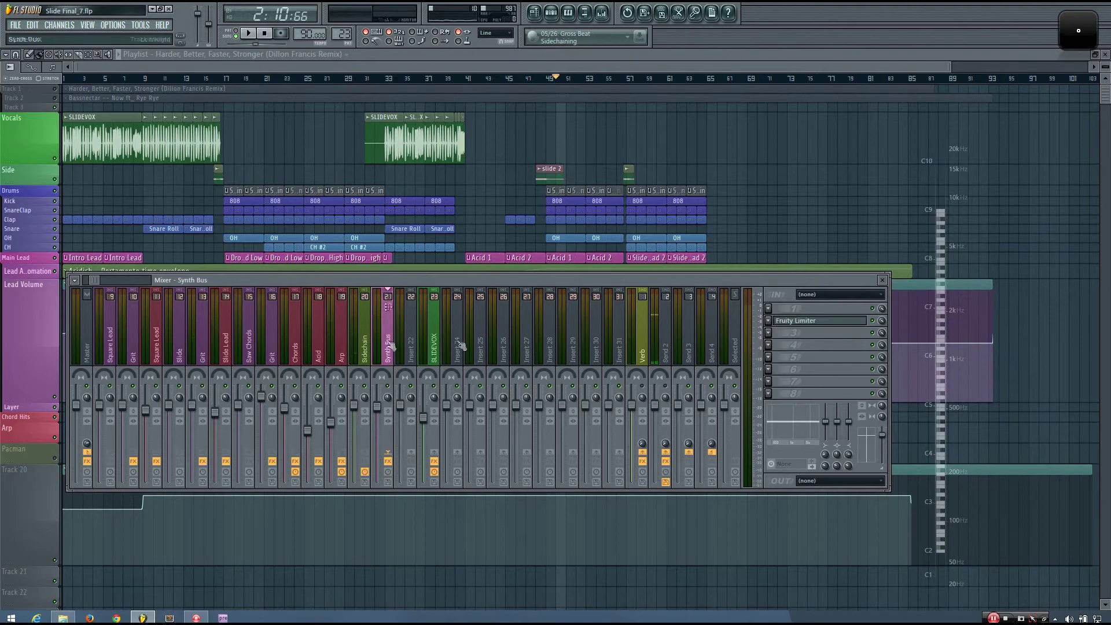
left_click_drag(457, 278, 517, 227)
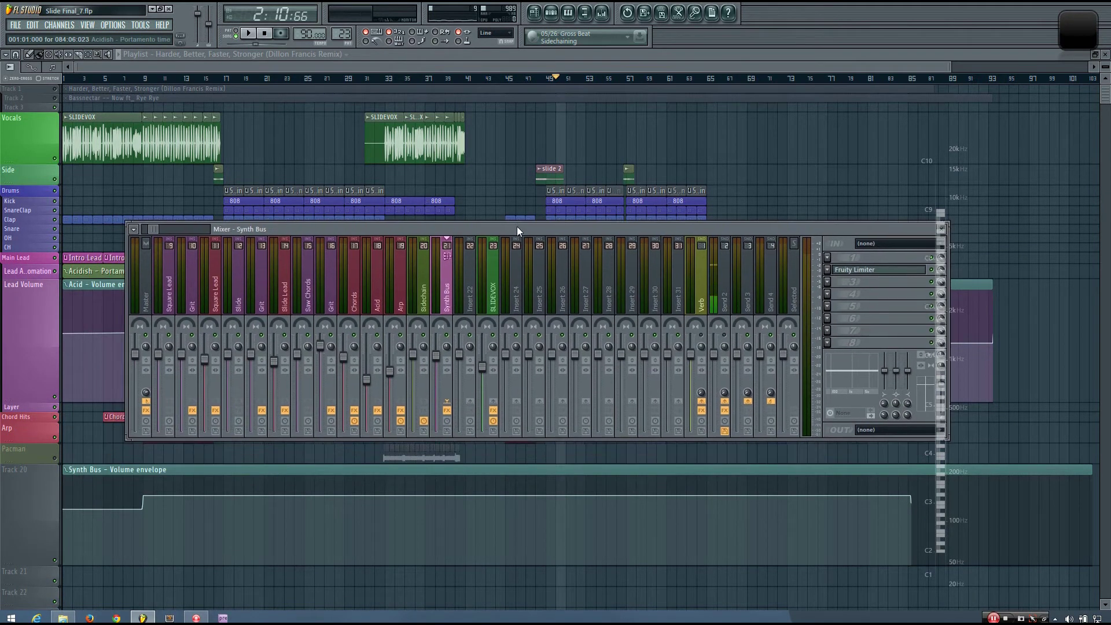
left_click(871, 269)
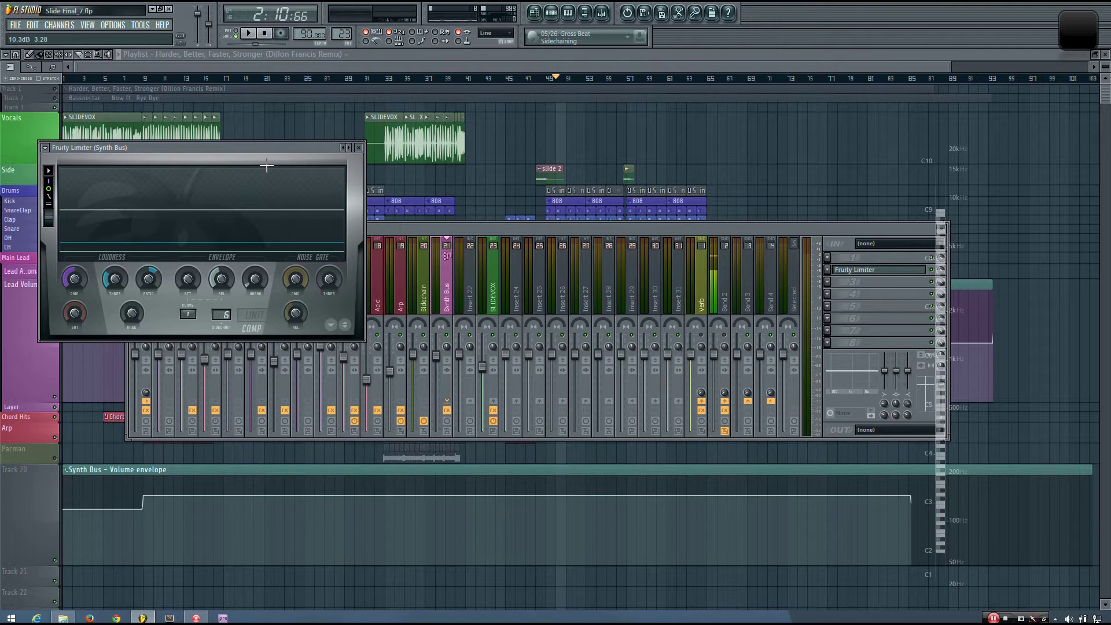
left_click_drag(285, 151, 457, 145)
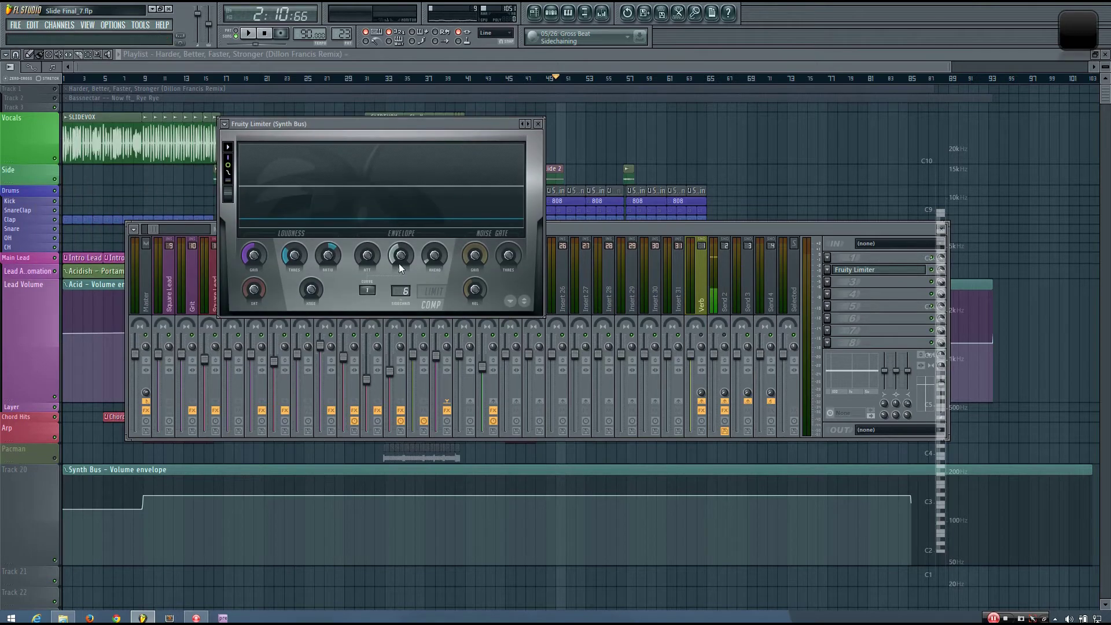
left_click_drag(665, 226, 673, 294)
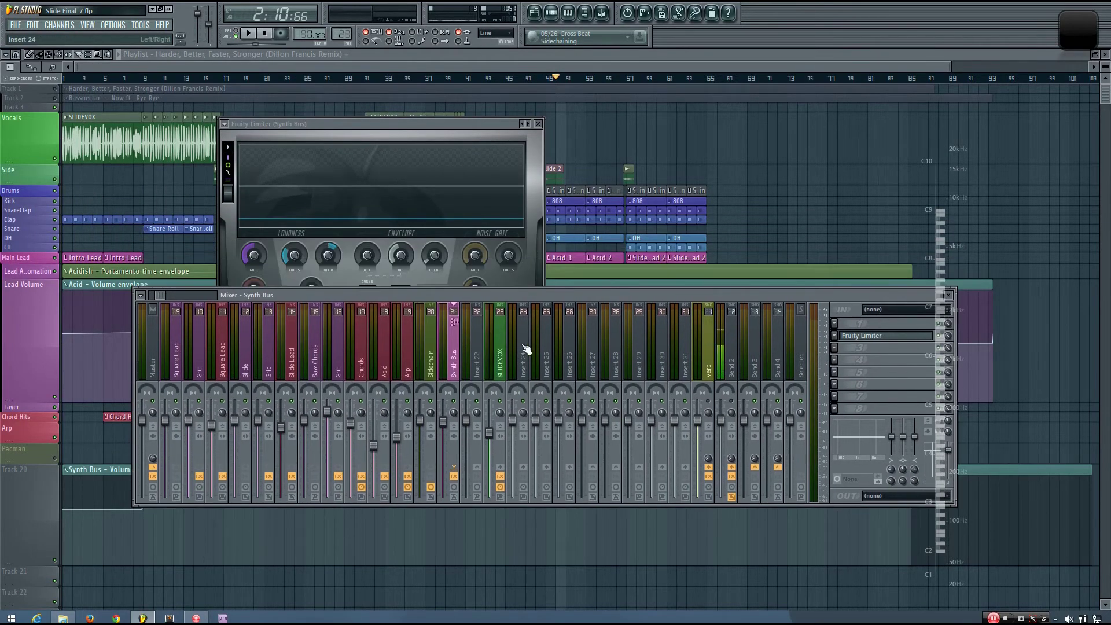
Step: Select the Sidechain track on insert 20 and view the Sidechain pattern's notes near bar 49 in the piano roll
left_click(430, 358)
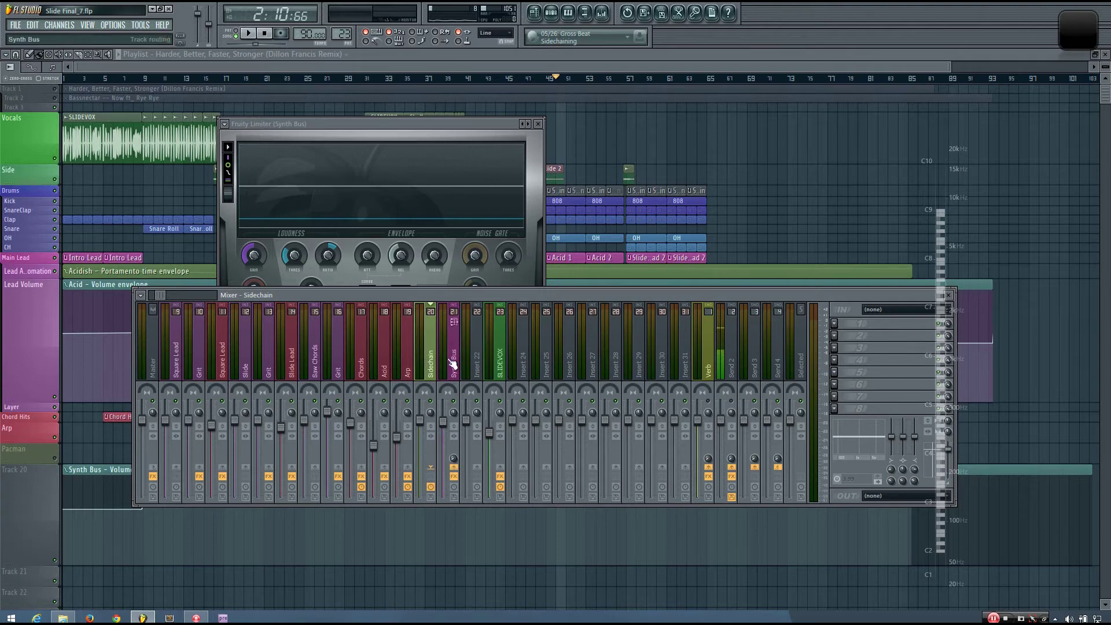
left_click(598, 58)
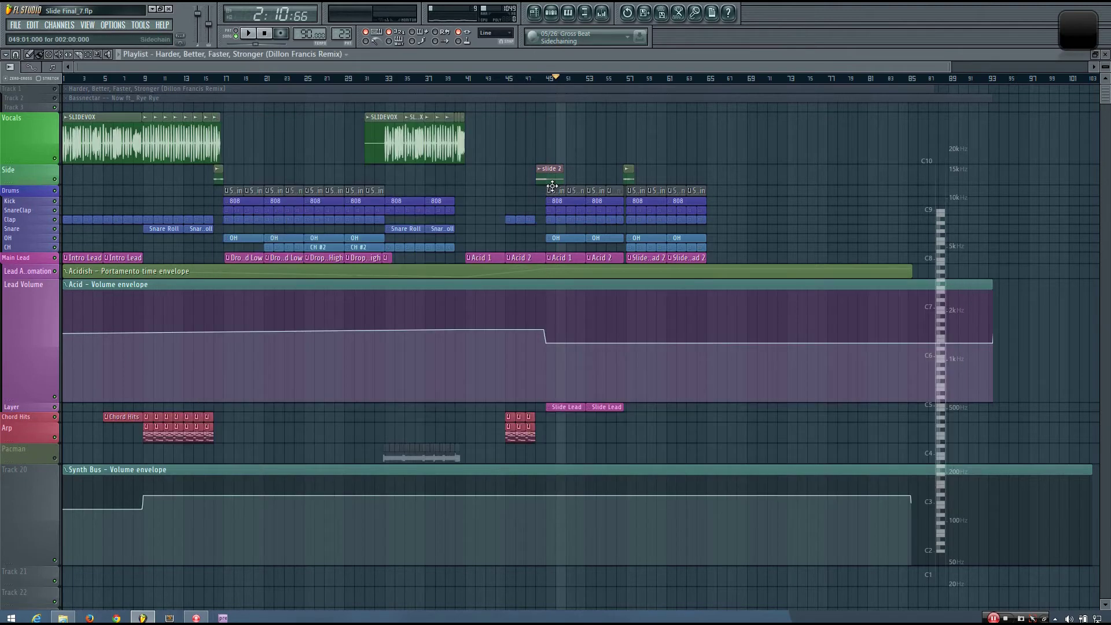
double_click(557, 191)
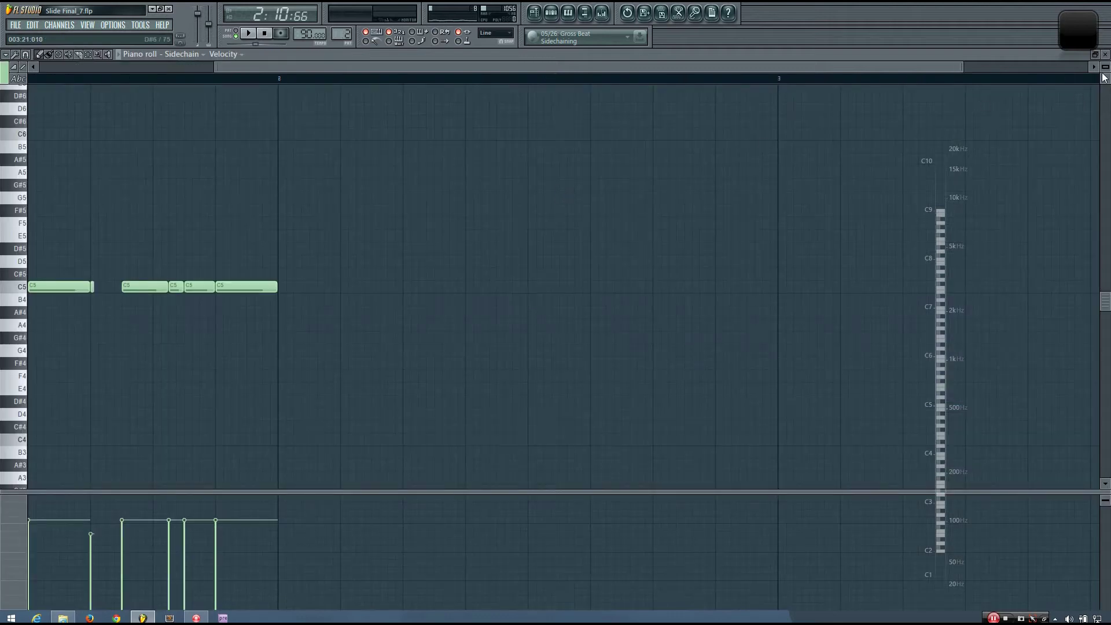
left_click(1105, 55)
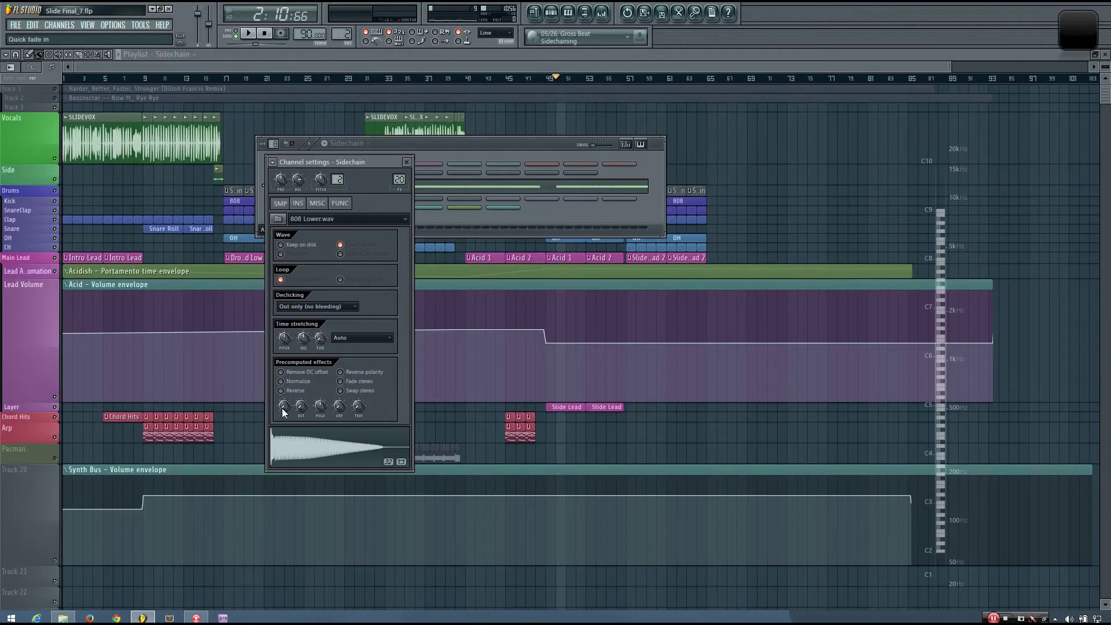
Step: Examine the Sidechain channel's envelope and LFO settings and review its notes in the piano roll from the first bar
left_click(298, 204)
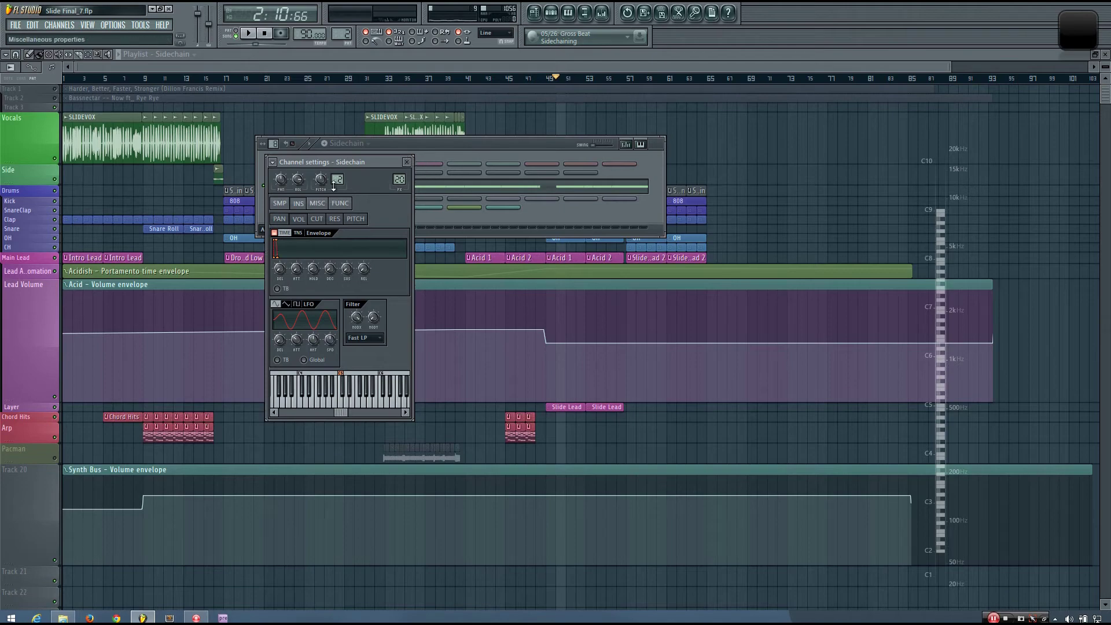
left_click(409, 161)
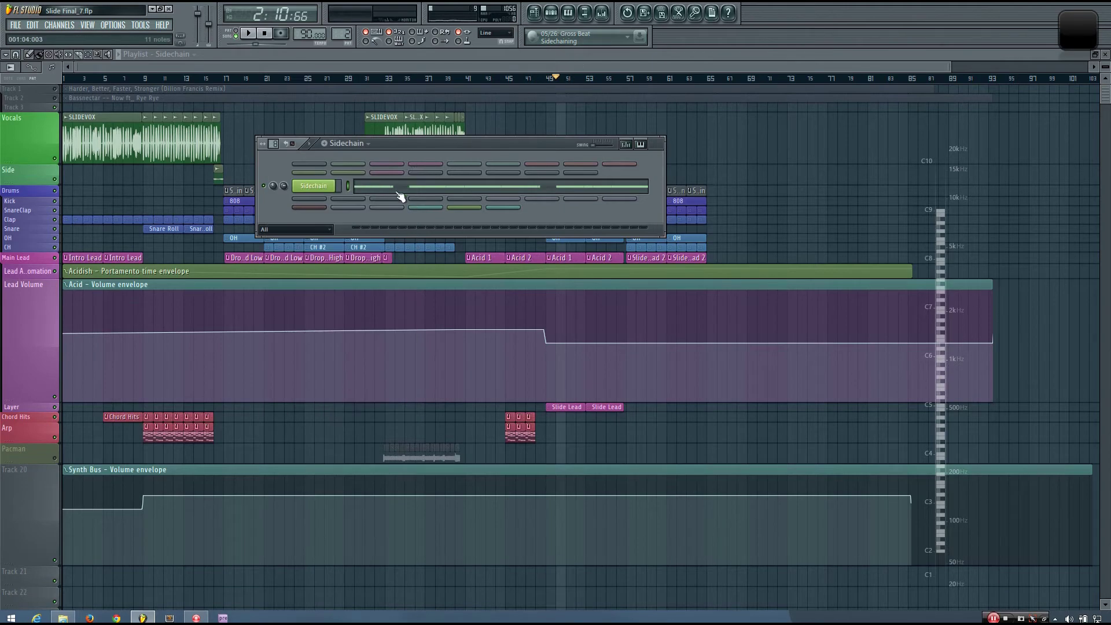
left_click(353, 186)
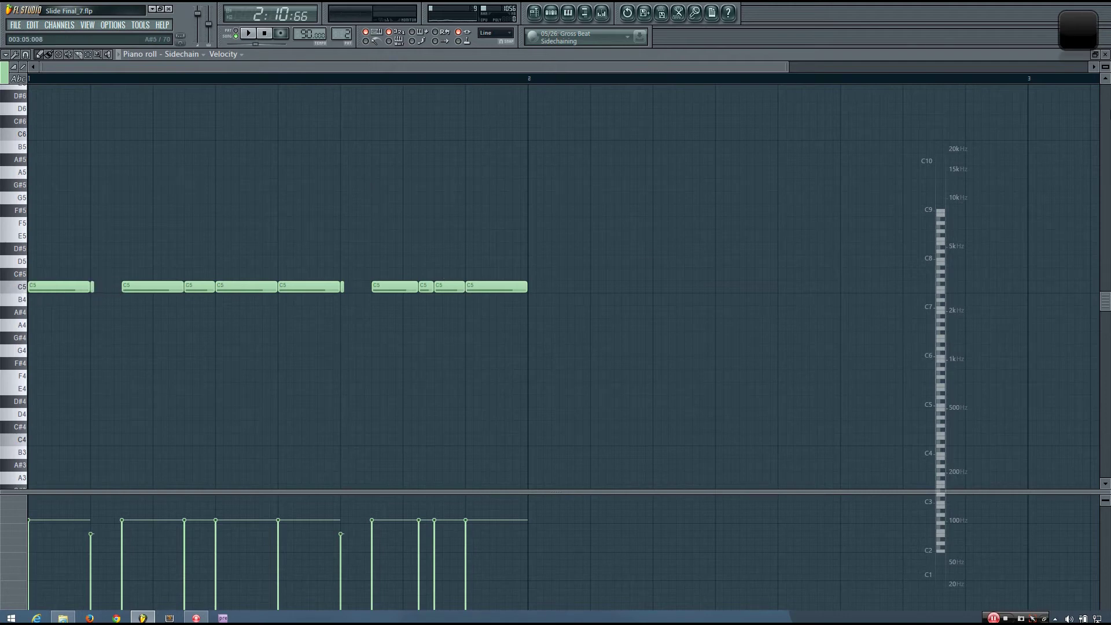
left_click(1105, 54)
Step: Play the song from bar 49 while watching the Synth Bus's Fruity Limiter react, and close the limiter
left_click(546, 79)
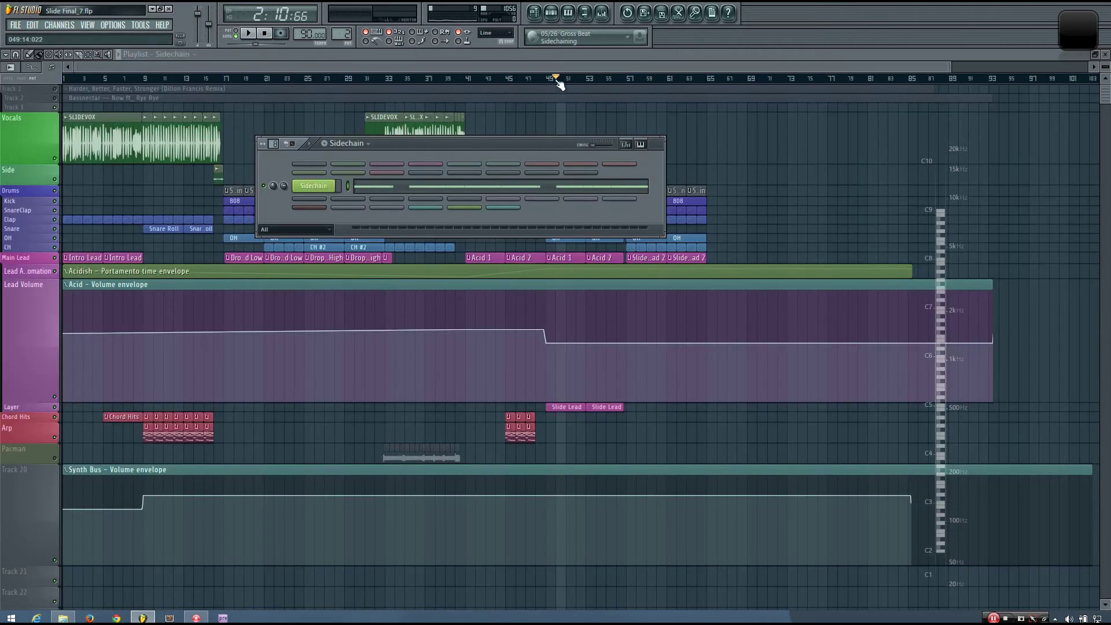
left_click(602, 12)
left_click(455, 360)
left_click_drag(407, 152, 339, 181)
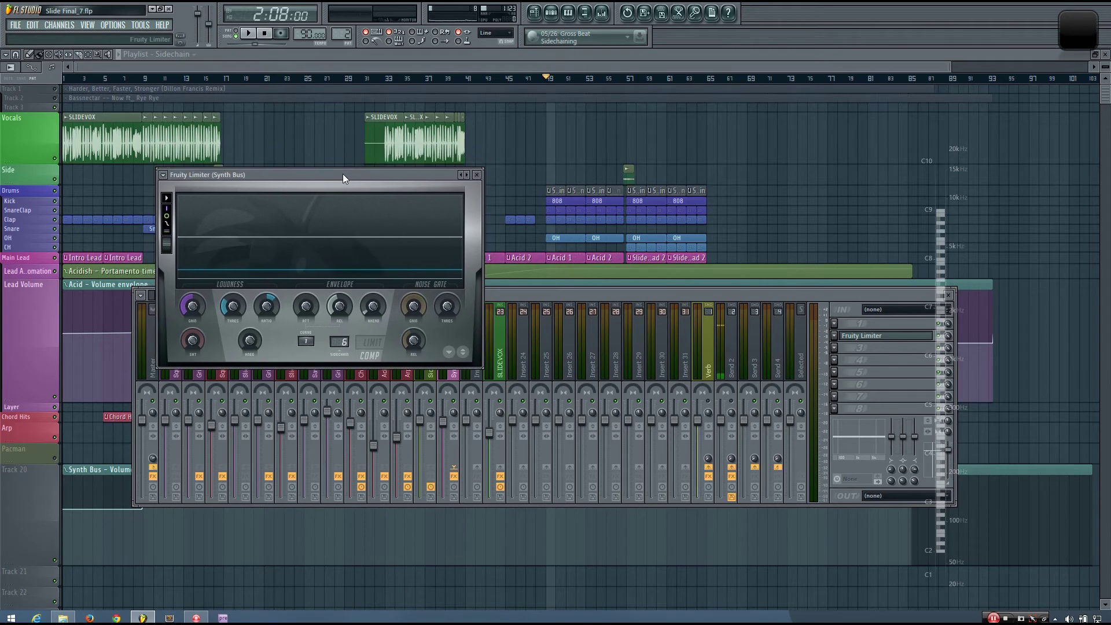
key("space")
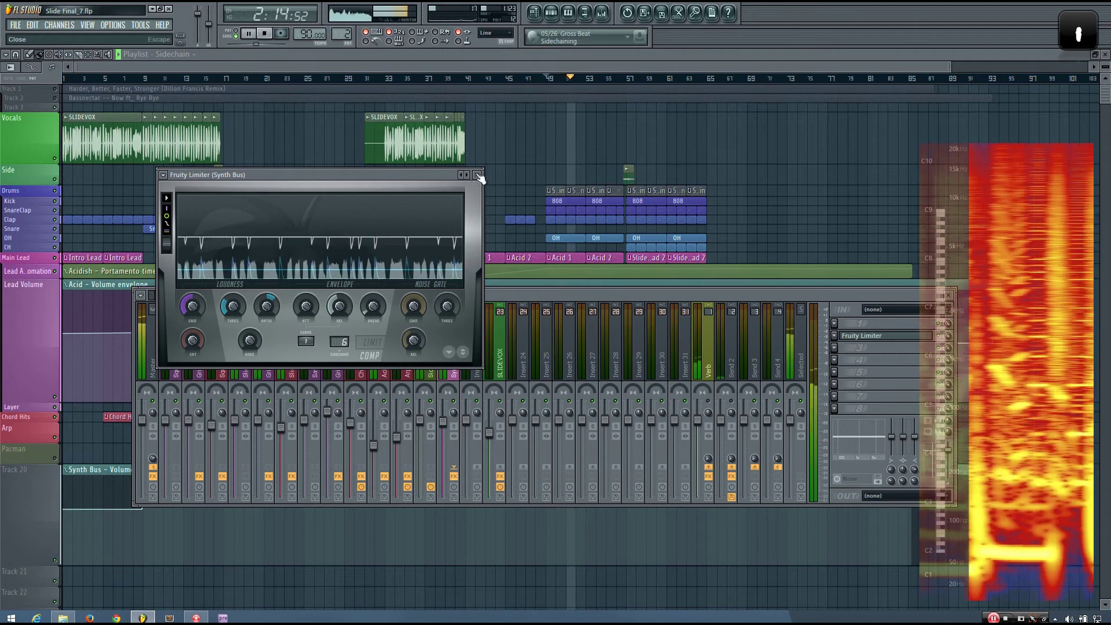
key("space")
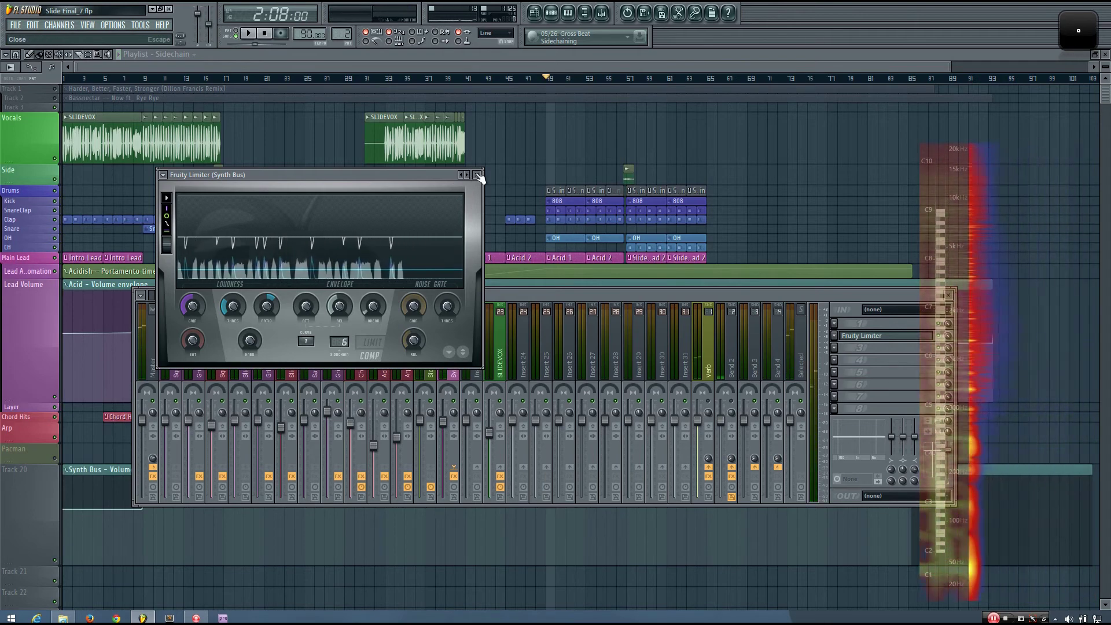
left_click(478, 175)
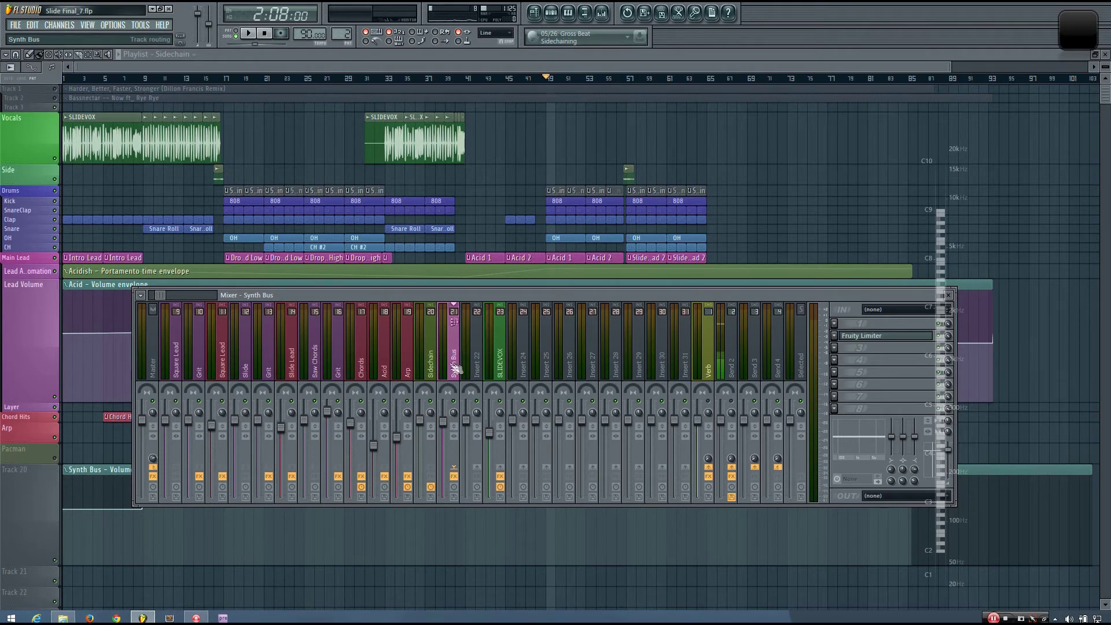
Step: Compare the Sidechain track on insert 20 with the Synth Bus on insert 21 by selecting them alternately to examine their routing
left_click(434, 371)
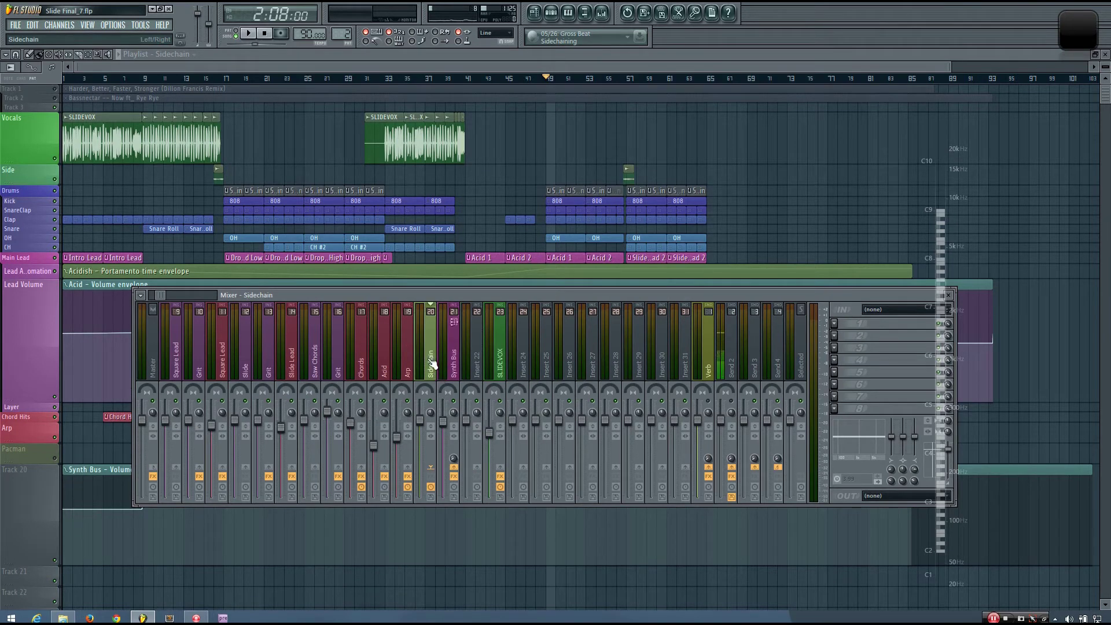
left_click(455, 352)
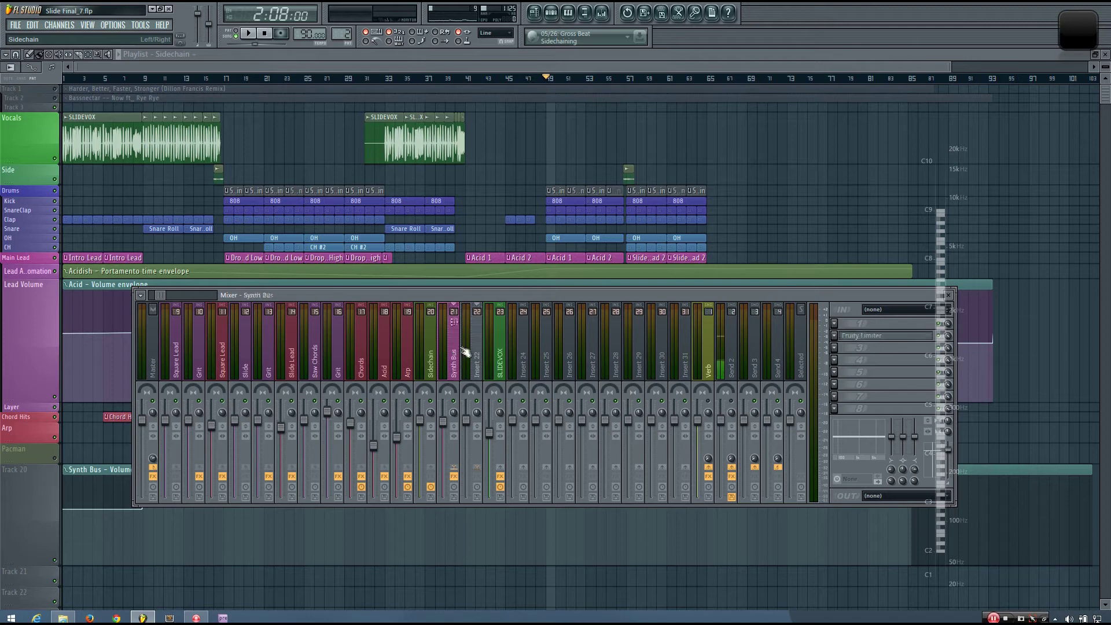
left_click(431, 367)
left_click(447, 369)
left_click(431, 368)
left_click(448, 372)
left_click(429, 368)
left_click(453, 359)
left_click(427, 366)
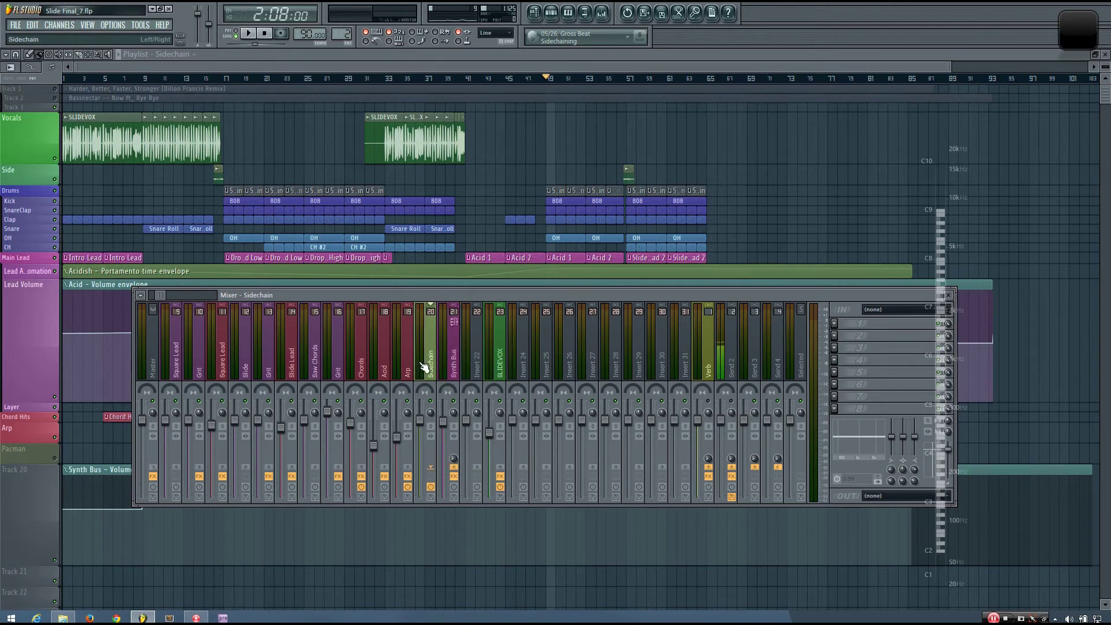
left_click(450, 360)
left_click(431, 359)
left_click(443, 346)
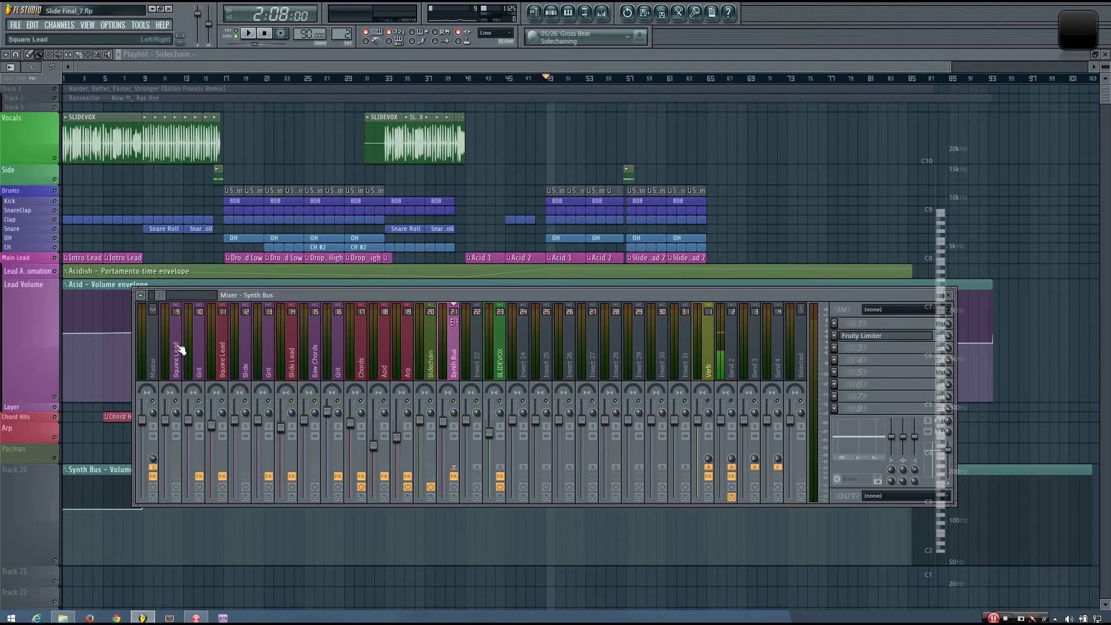
Step: Select the SLIDEVOX track on insert 23 in the mixer to view its effects
left_click_drag(161, 294, 163, 290)
left_click_drag(558, 298, 629, 214)
left_click_drag(200, 266, 256, 276)
left_click(548, 281)
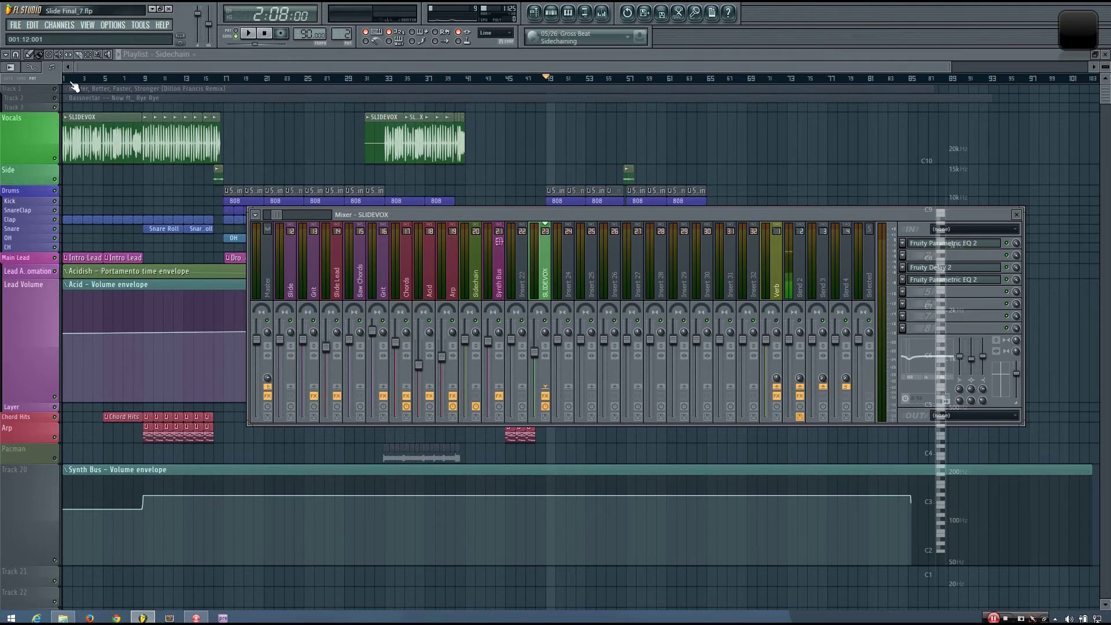
Step: Play the song from bar 33 with the mixer open to watch the SLIDEVOX track's level
left_click(387, 80)
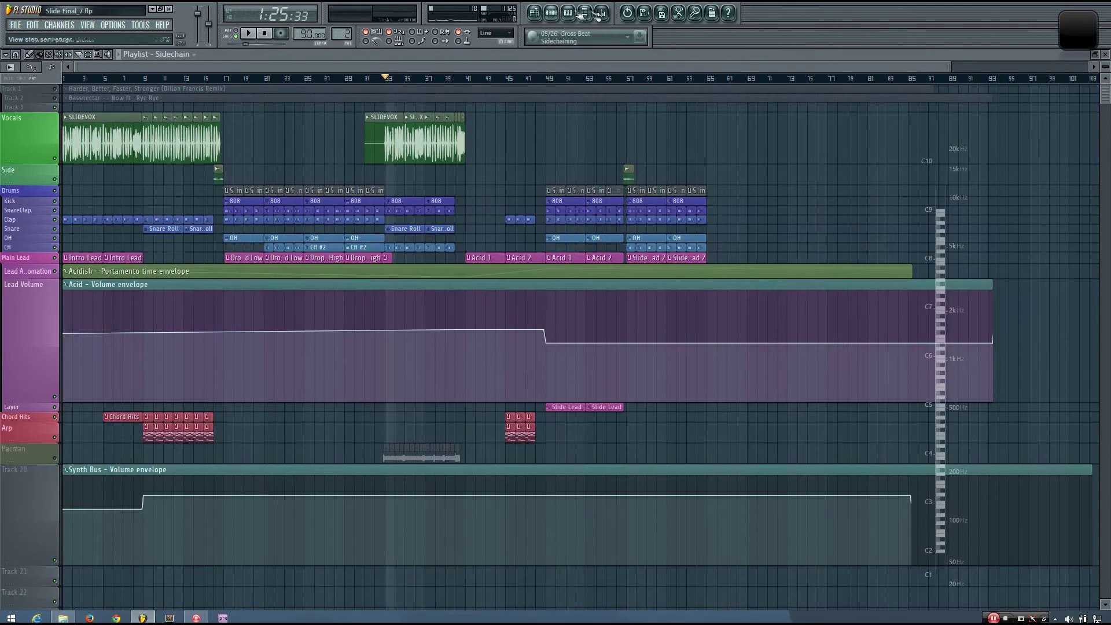
left_click(603, 14)
key("space")
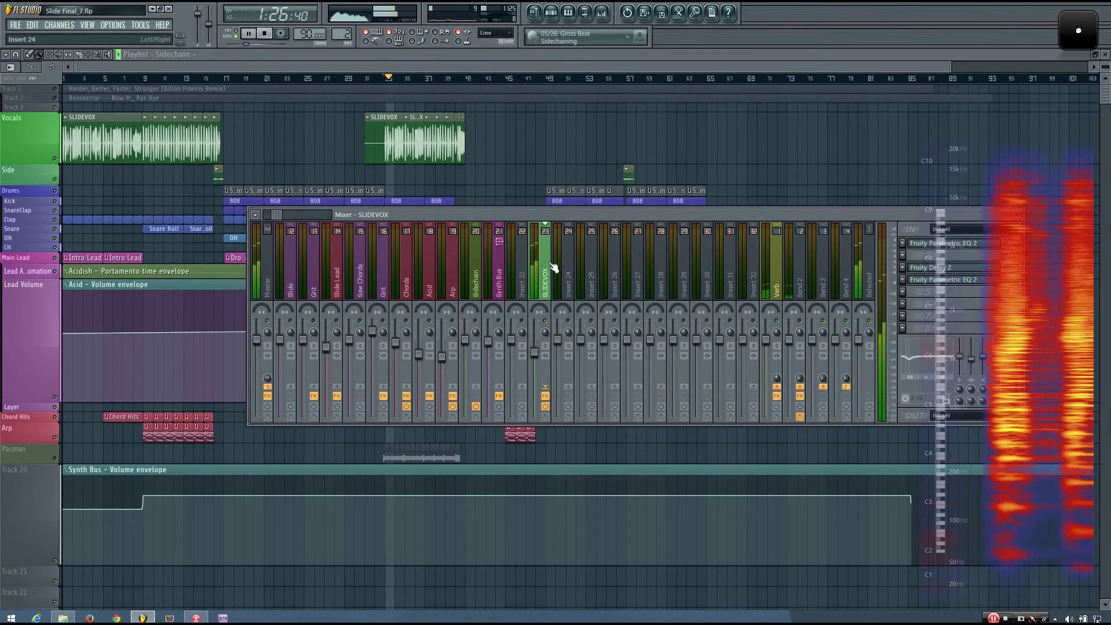
left_click_drag(651, 212, 516, 255)
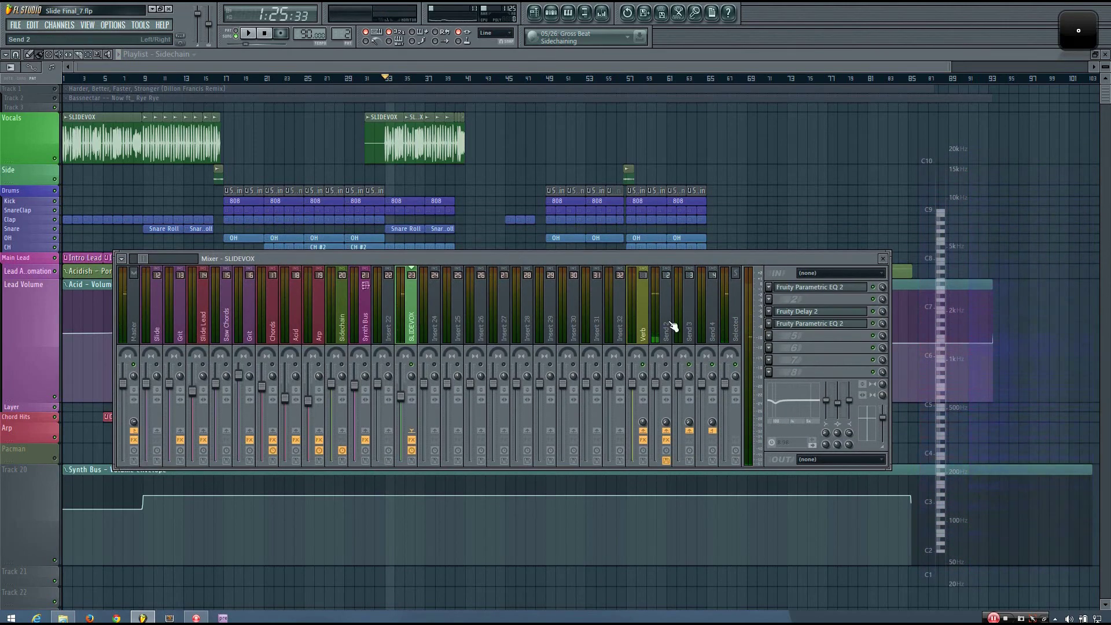
Step: Compare the Verb send with Insert 22 and the SLIDEVOX track to examine their routing
left_click(642, 341)
left_click(408, 321)
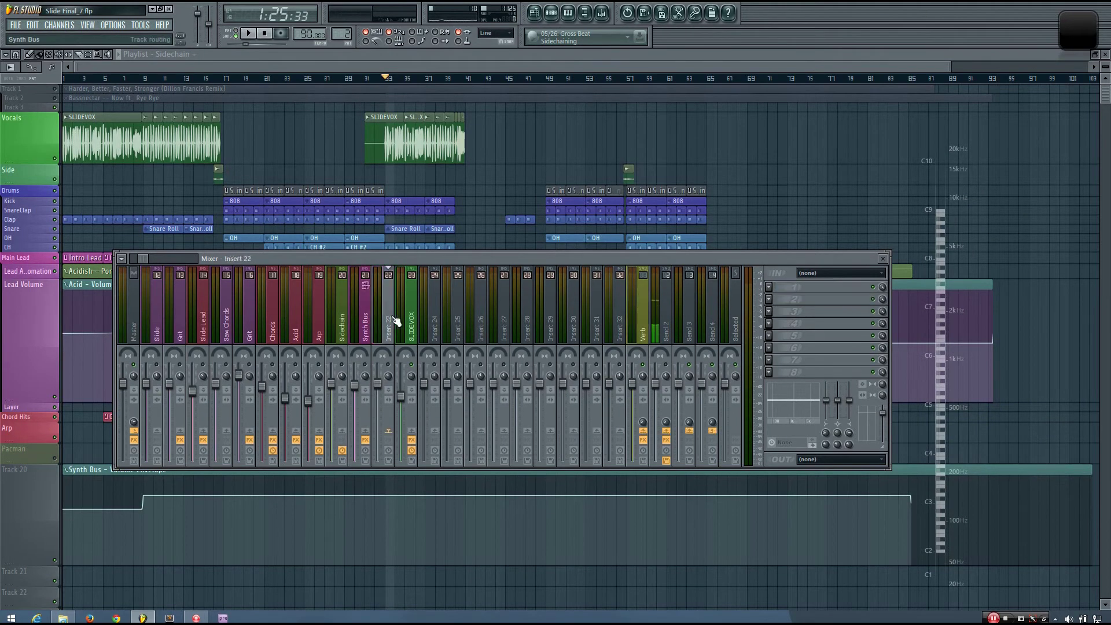
left_click_drag(641, 319, 417, 324)
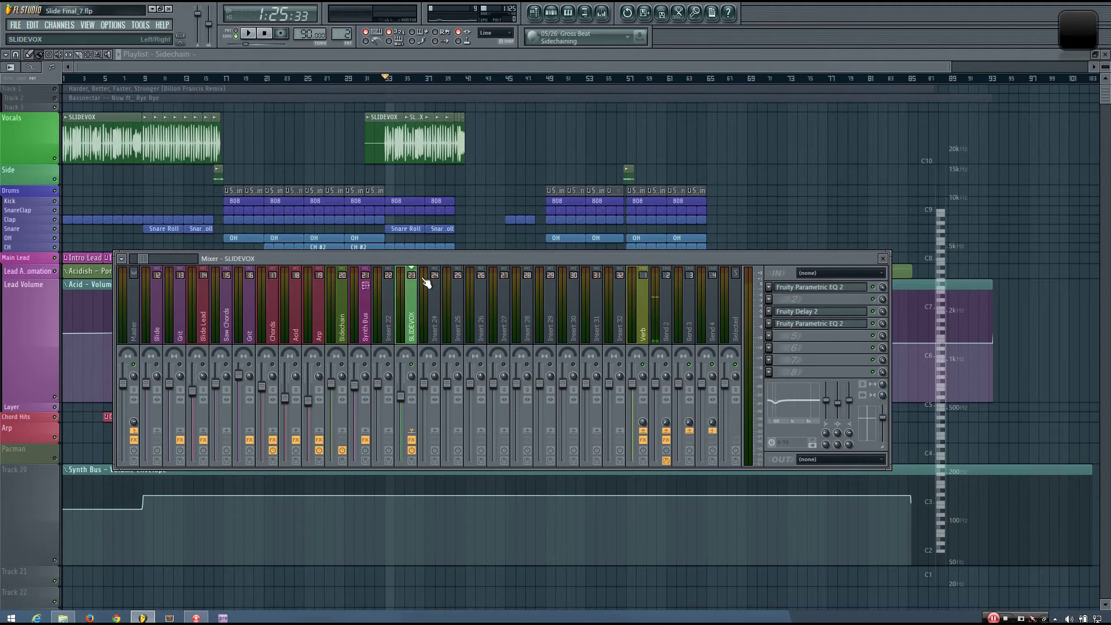
Step: Examine the SLIDEVOX clips around bar 33 up close in the playlist and play them
key("F9")
scroll(458, 182, "up", 10)
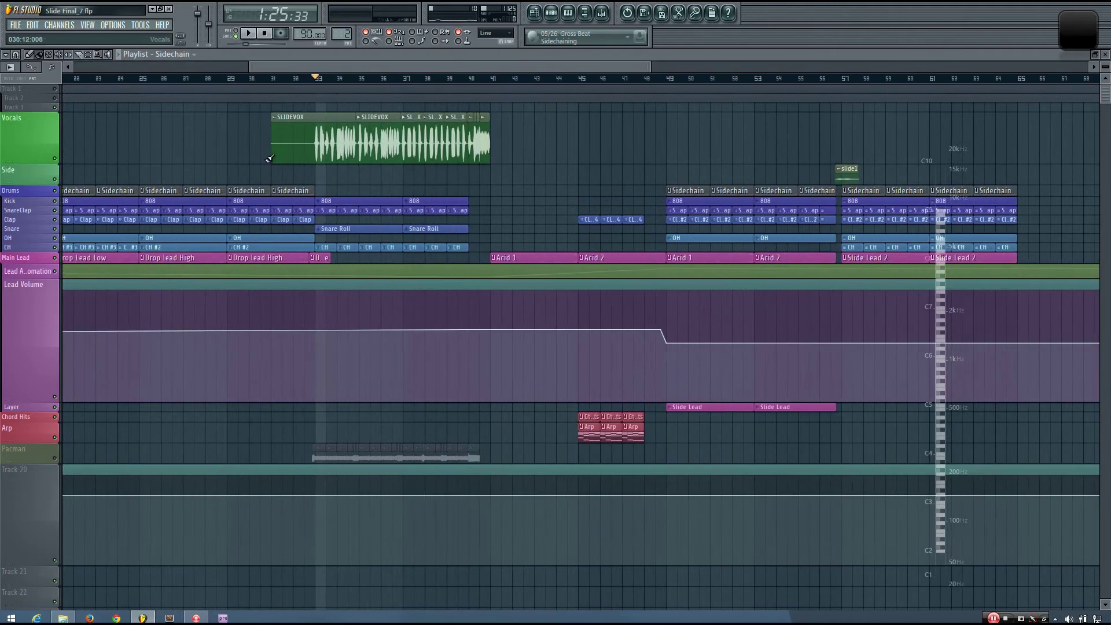
scroll(422, 156, "up", 1)
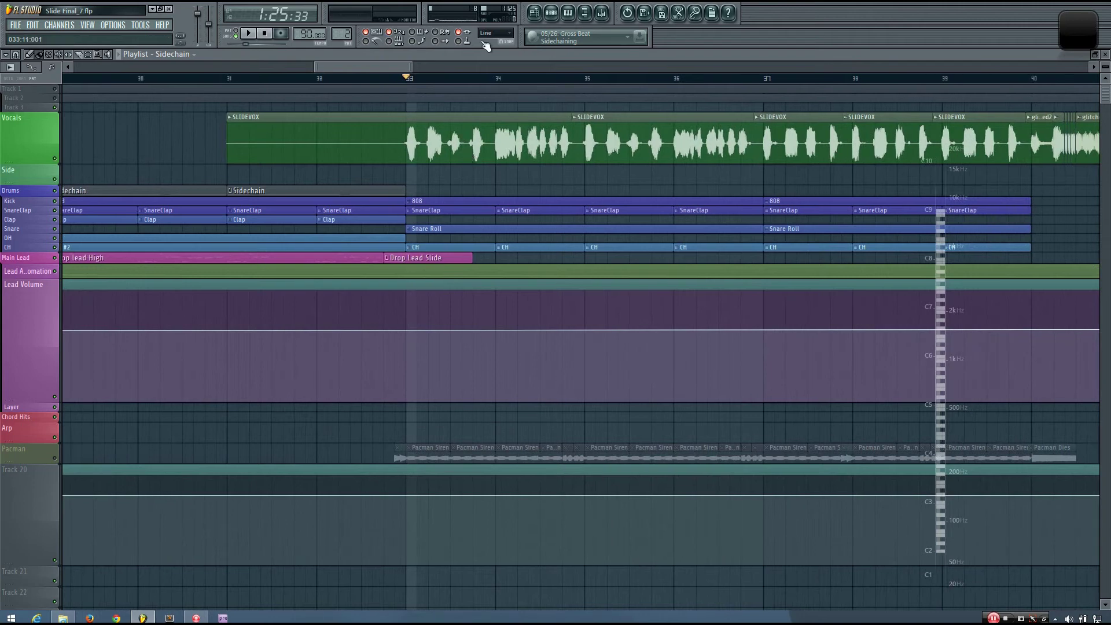
scroll(389, 67, "right", 1)
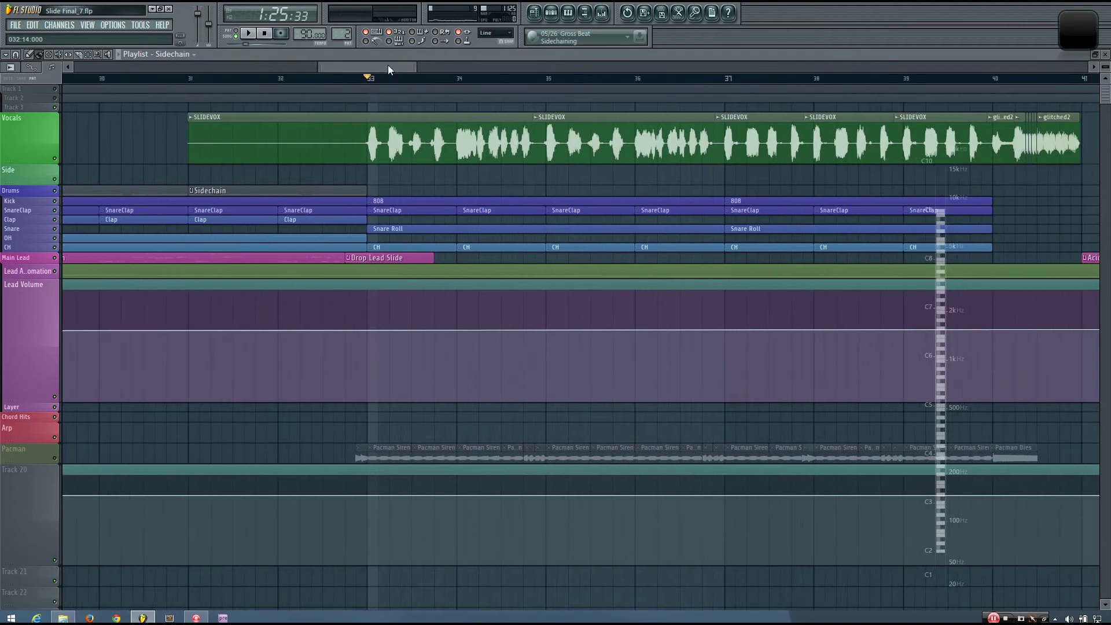
key("space")
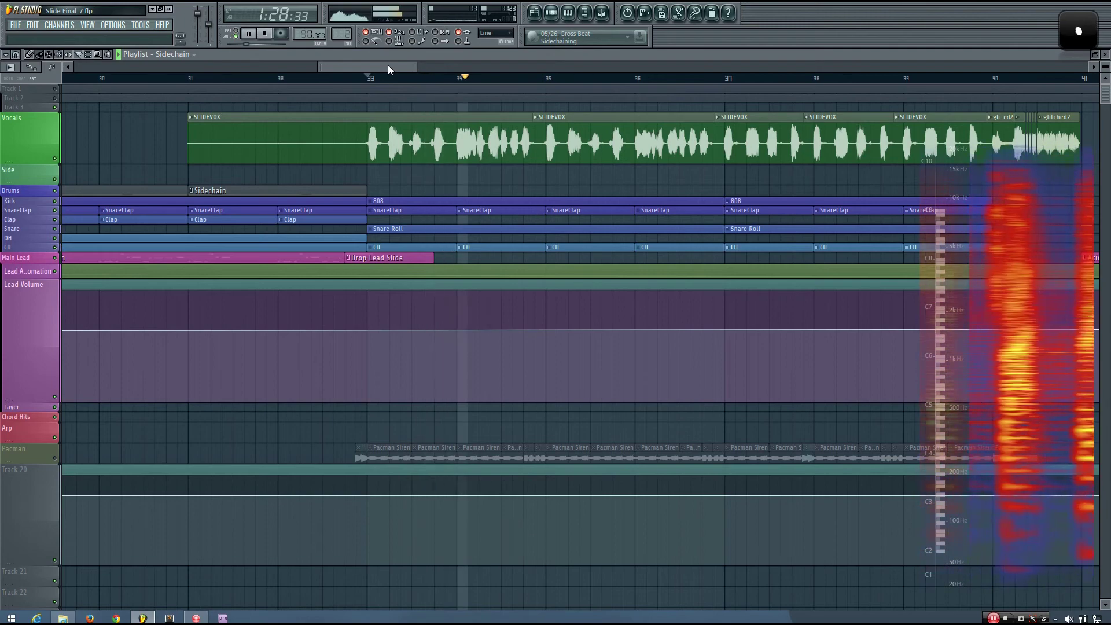
key("space")
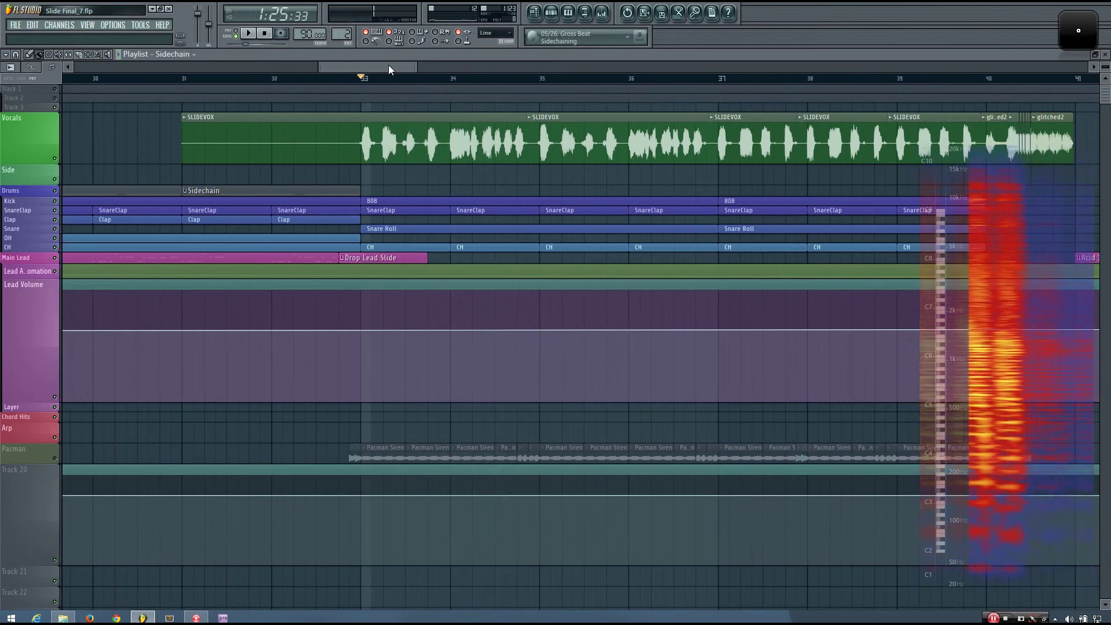
scroll(556, 165, "down", 3)
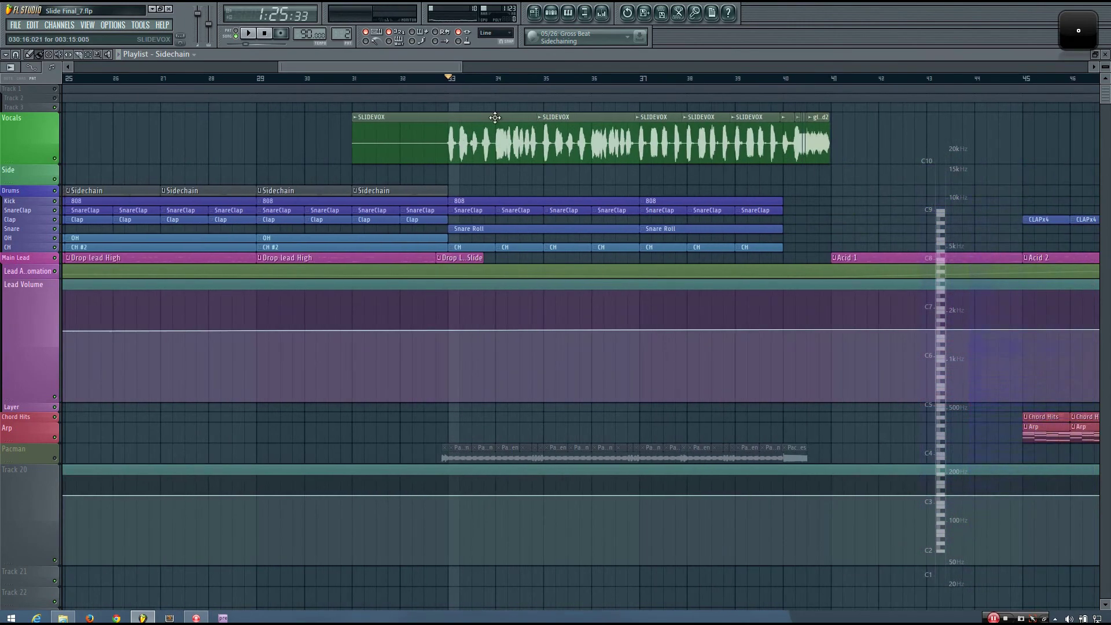
Step: Compare the SLIDEVOX track on insert 23 with the empty inserts around it in the mixer
left_click(602, 13)
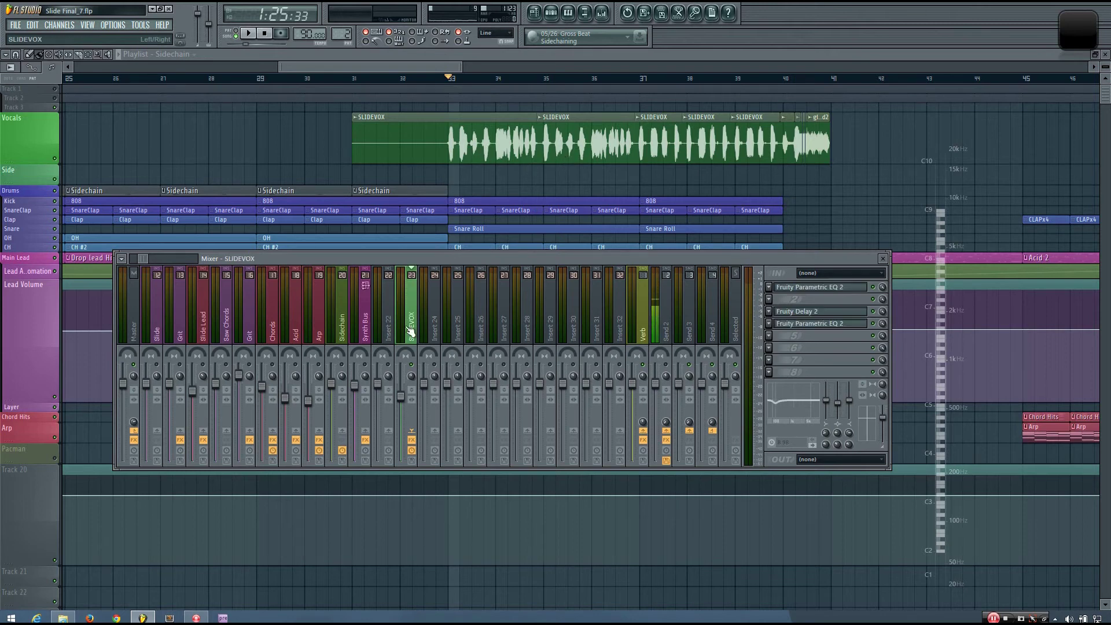
left_click(529, 332)
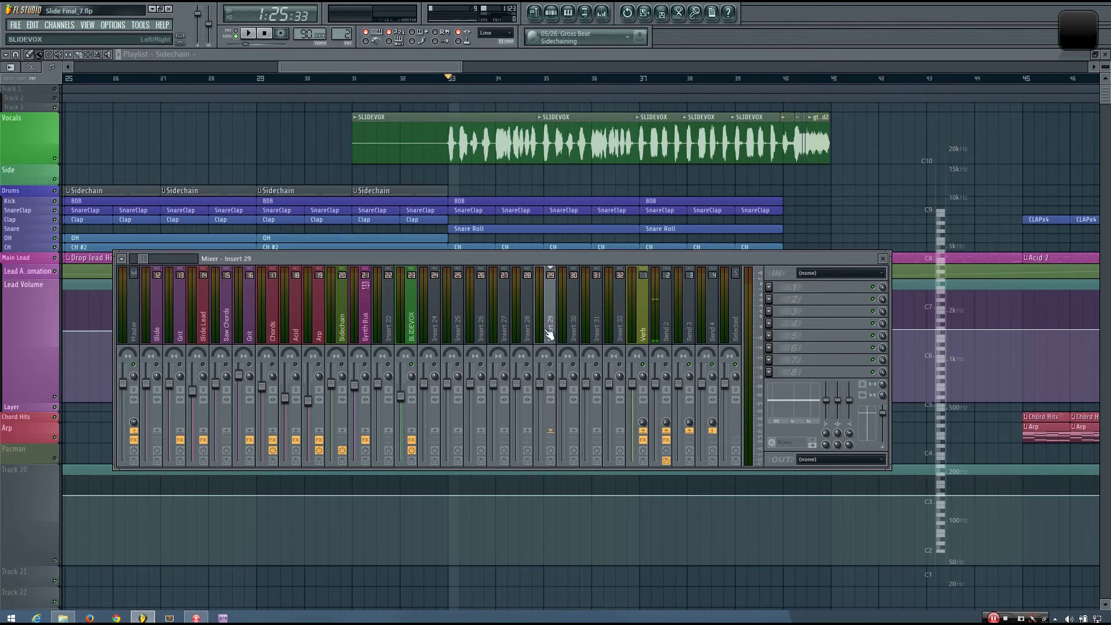
left_click(410, 333)
left_click(477, 333)
left_click(527, 324)
left_click(435, 330)
left_click(411, 332)
left_click(434, 330)
left_click(388, 333)
left_click(409, 335)
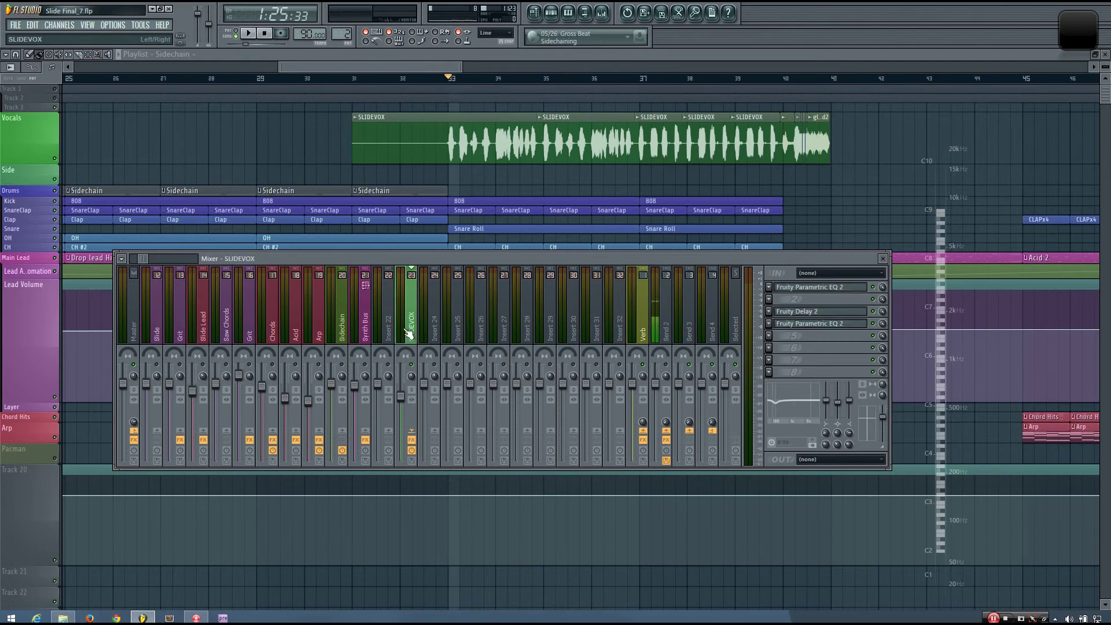
left_click(504, 333)
left_click(387, 333)
left_click(410, 333)
left_click(434, 330)
left_click(411, 333)
Step: Inspect the Drum Bus on insert 7 and the layered lead tracks on inserts 9 to 11 in the mixer
left_click_drag(142, 262, 133, 259)
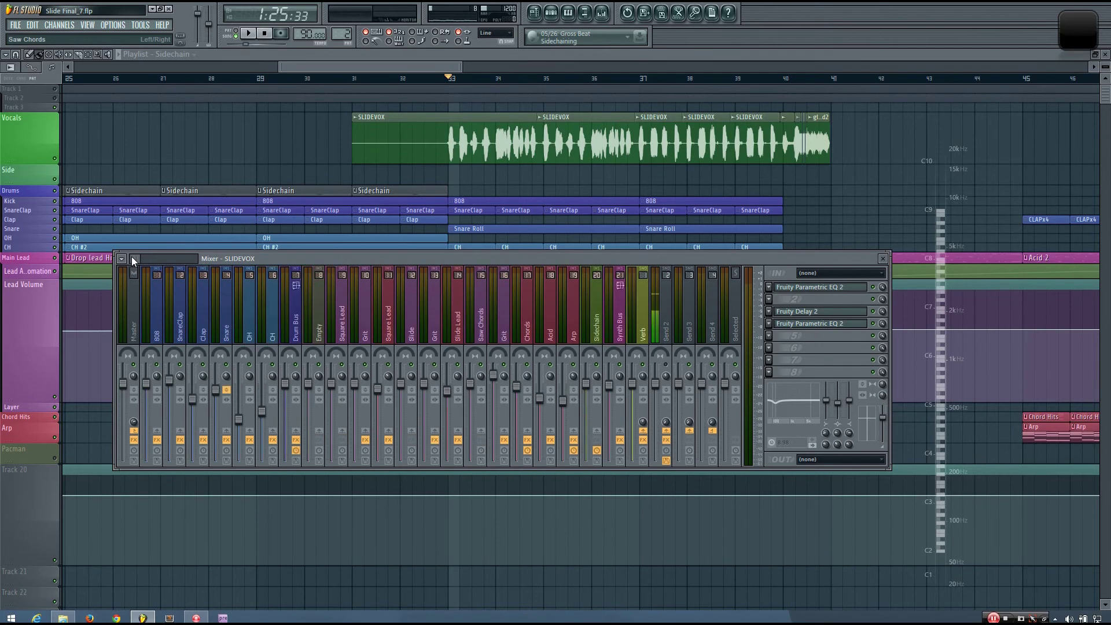
left_click(295, 327)
left_click(341, 329)
left_click(364, 335)
left_click(341, 333)
left_click(387, 342)
left_click(341, 331)
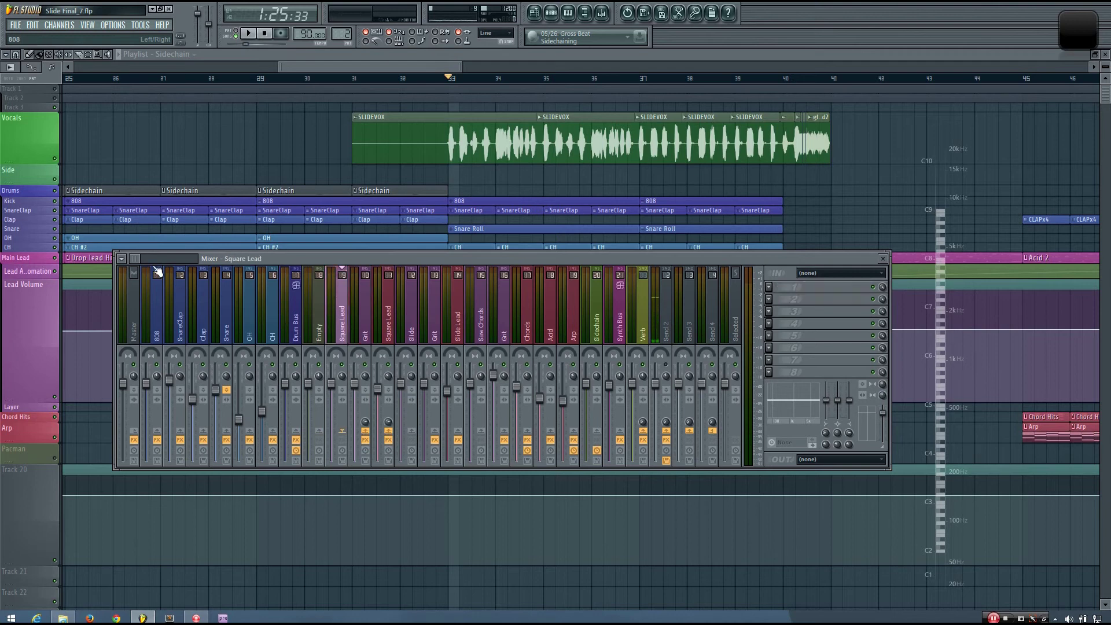
Step: Examine the Square Lead on insert 9 alternately with its Grit layer on insert 10 and the Square Lead on insert 11
scroll(138, 262, "right", 3)
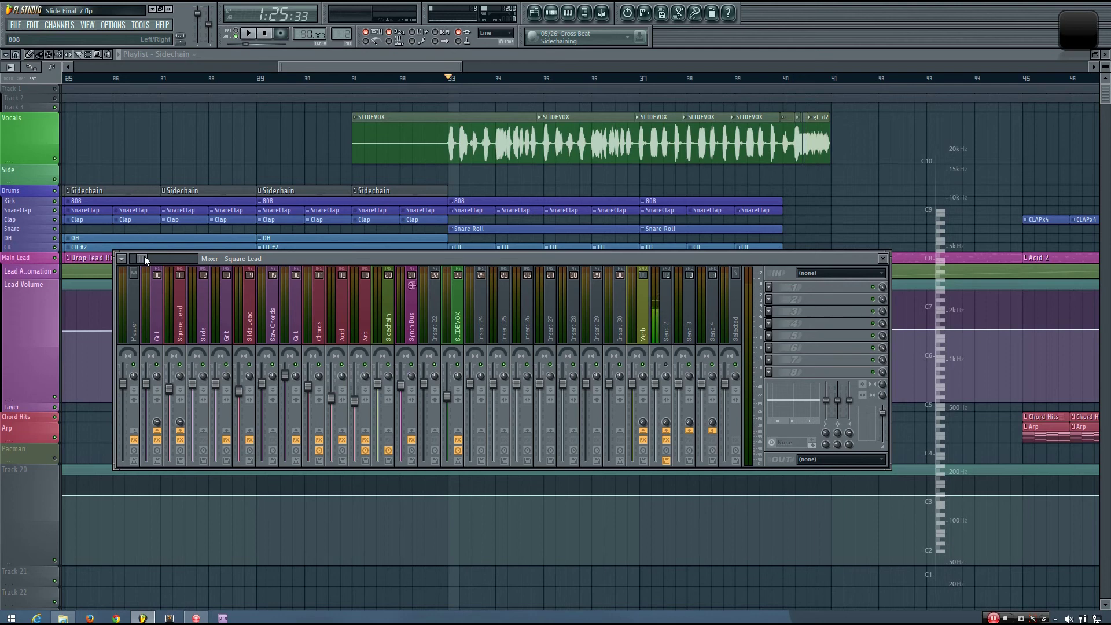
left_click_drag(144, 256, 139, 255)
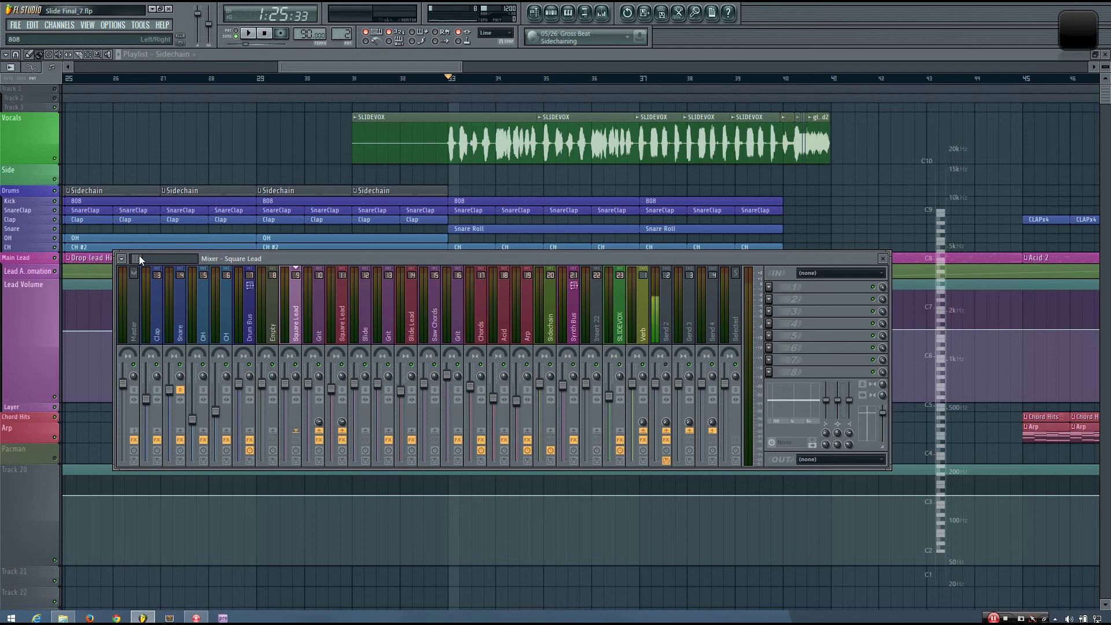
left_click(306, 333)
left_click(341, 334)
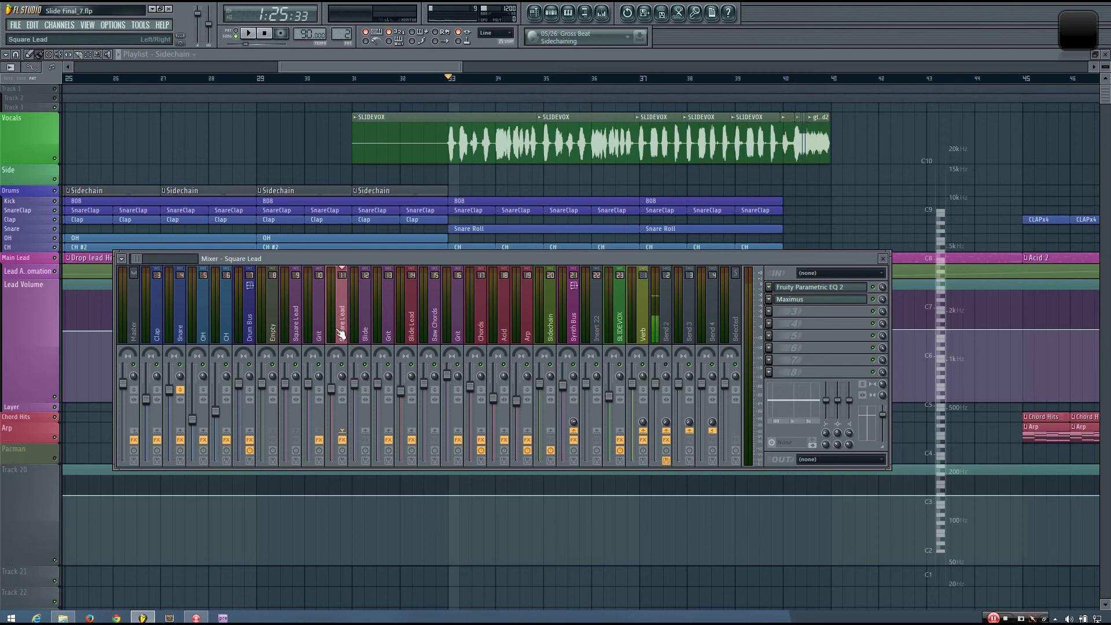
left_click(296, 324)
left_click(315, 330)
left_click(295, 323)
left_click(315, 341)
left_click(296, 324)
left_click(316, 339)
left_click(338, 335)
left_click(315, 340)
left_click(296, 340)
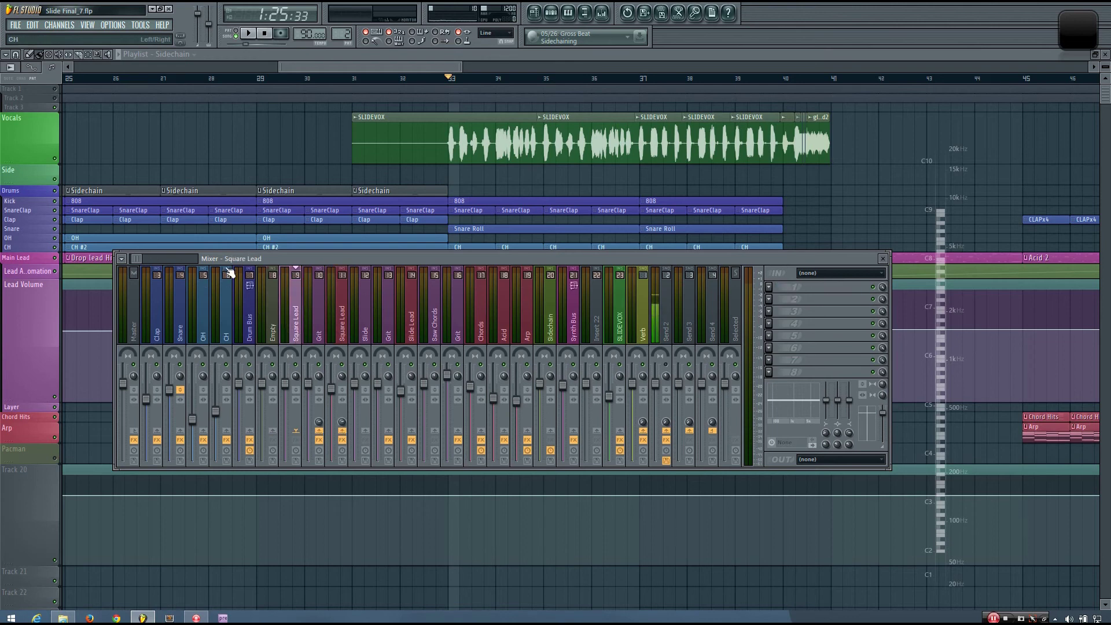
Step: Select the Synth Bus on insert 21 to view its Fruity Limiter, and end on the empty Insert 28
left_click_drag(135, 255, 148, 258)
left_click(340, 321)
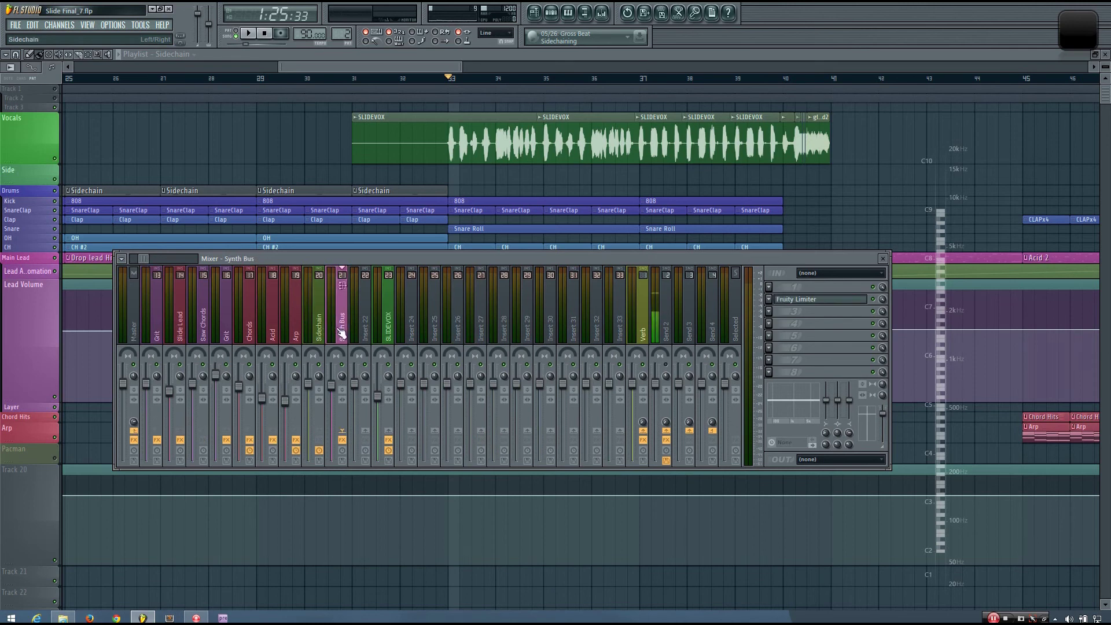
left_click_drag(342, 333, 509, 327)
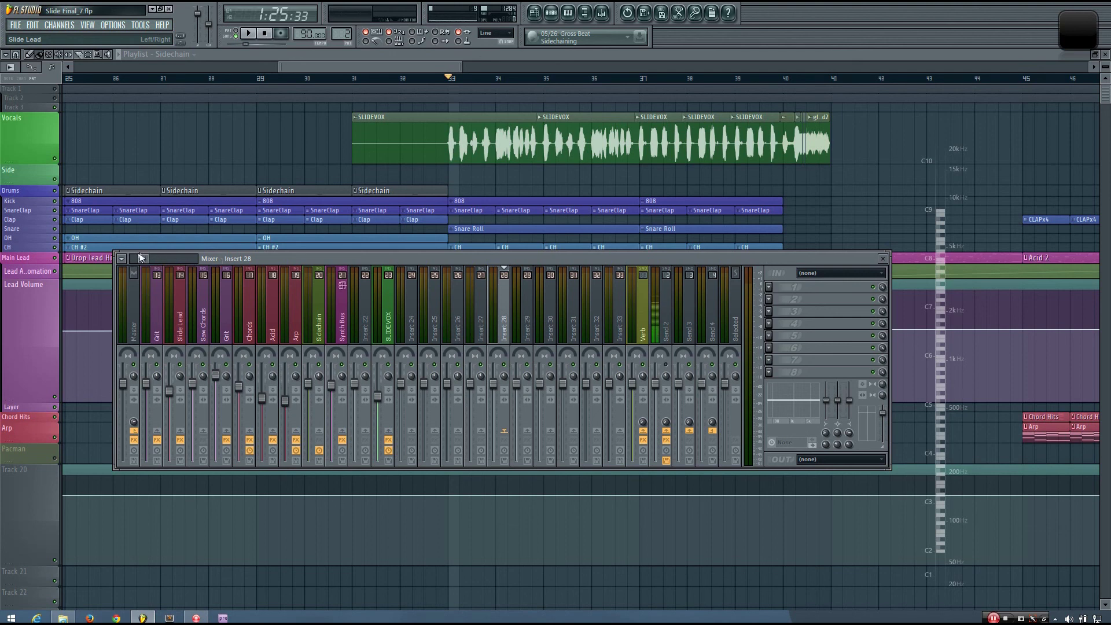
Step: Return the mixer to its first inserts and move its window higher over the playlist
left_click_drag(145, 256, 137, 263)
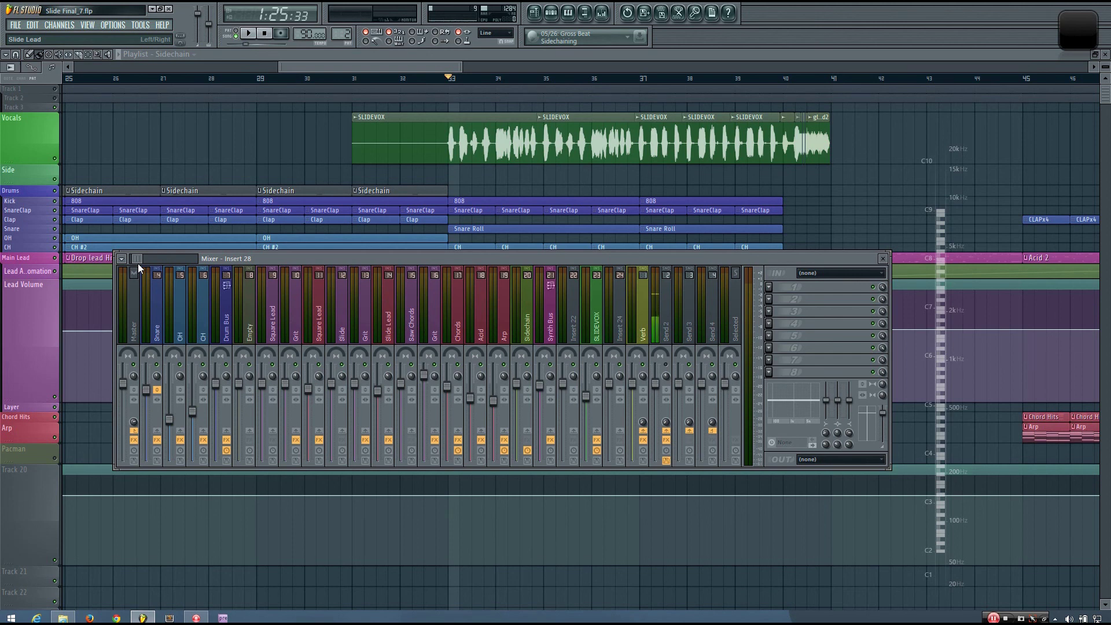
left_click_drag(138, 258, 133, 258)
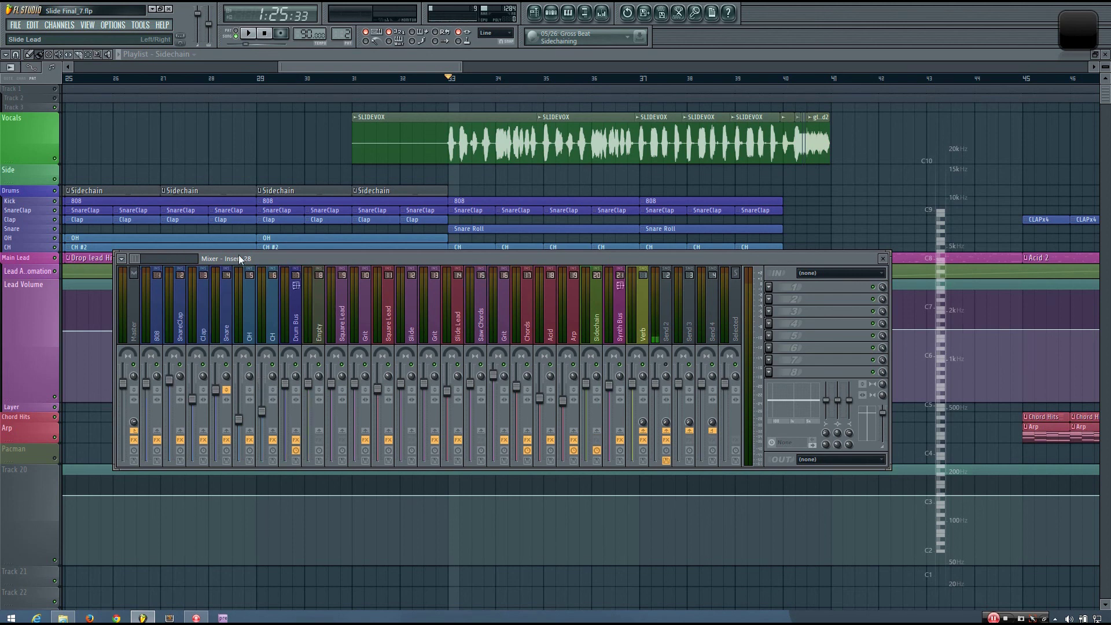
left_click_drag(262, 256, 286, 224)
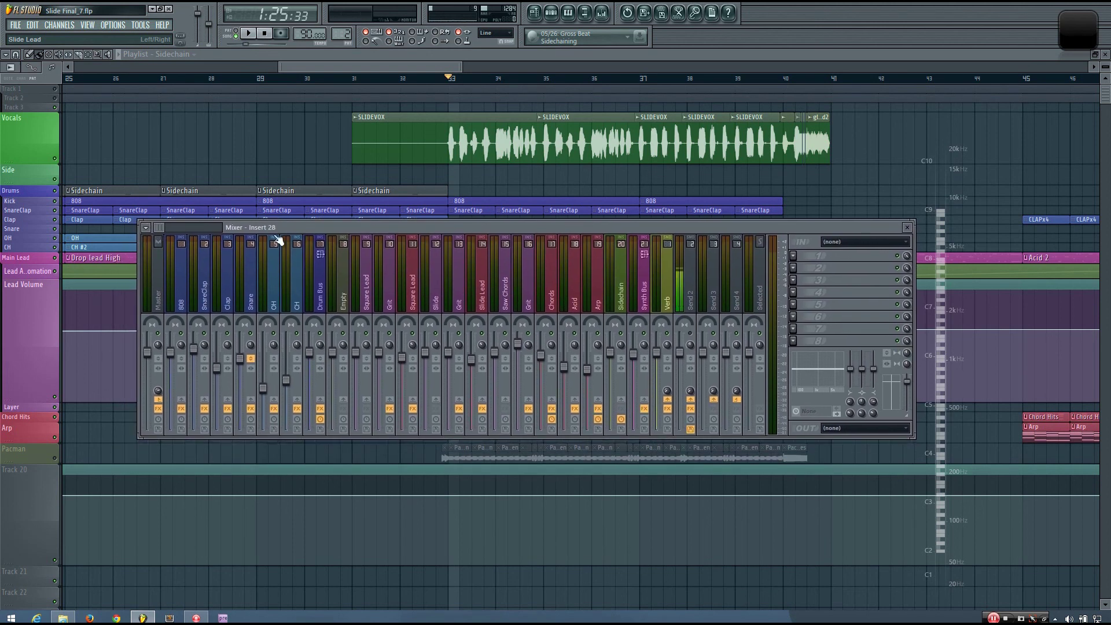